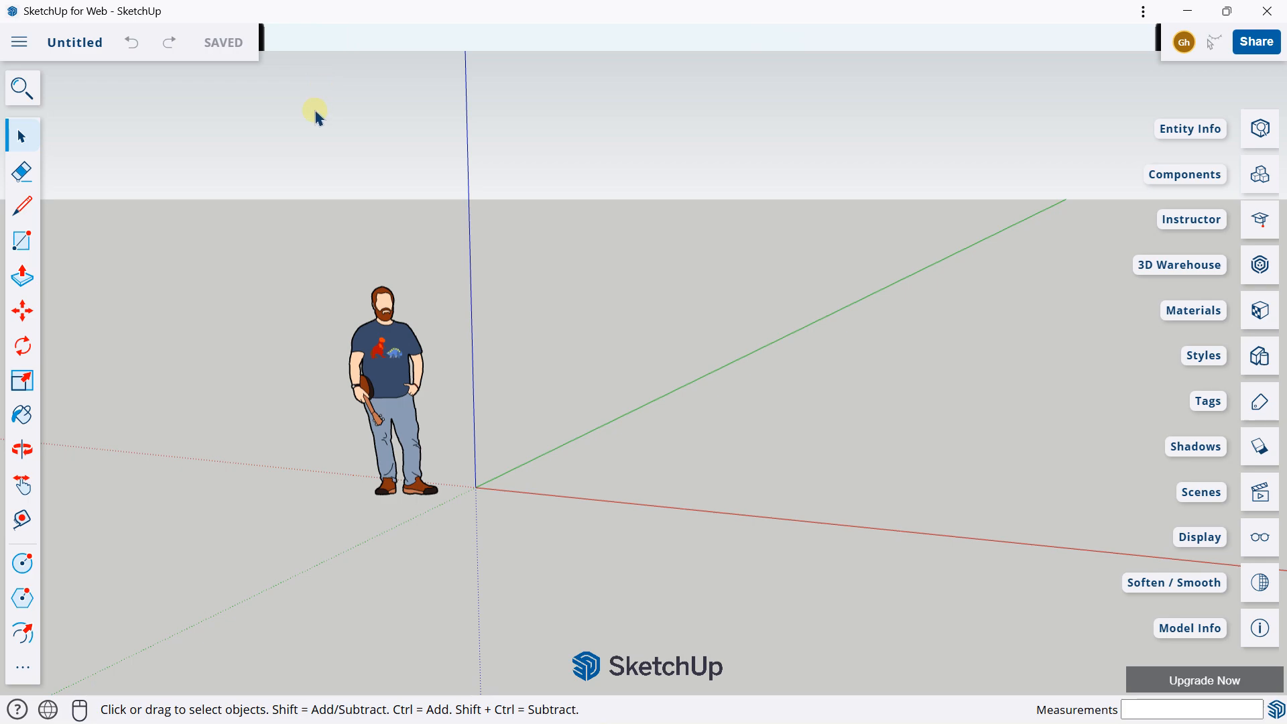
# Step: Draw a 4 m by 2 m rectangle flat on the ground beside the green axis
pyautogui.moveTo(660, 315); pyautogui.dragTo(488, 333, button='middle')
pyautogui.scroll(-3, 673, 356)
pyautogui.press('r')
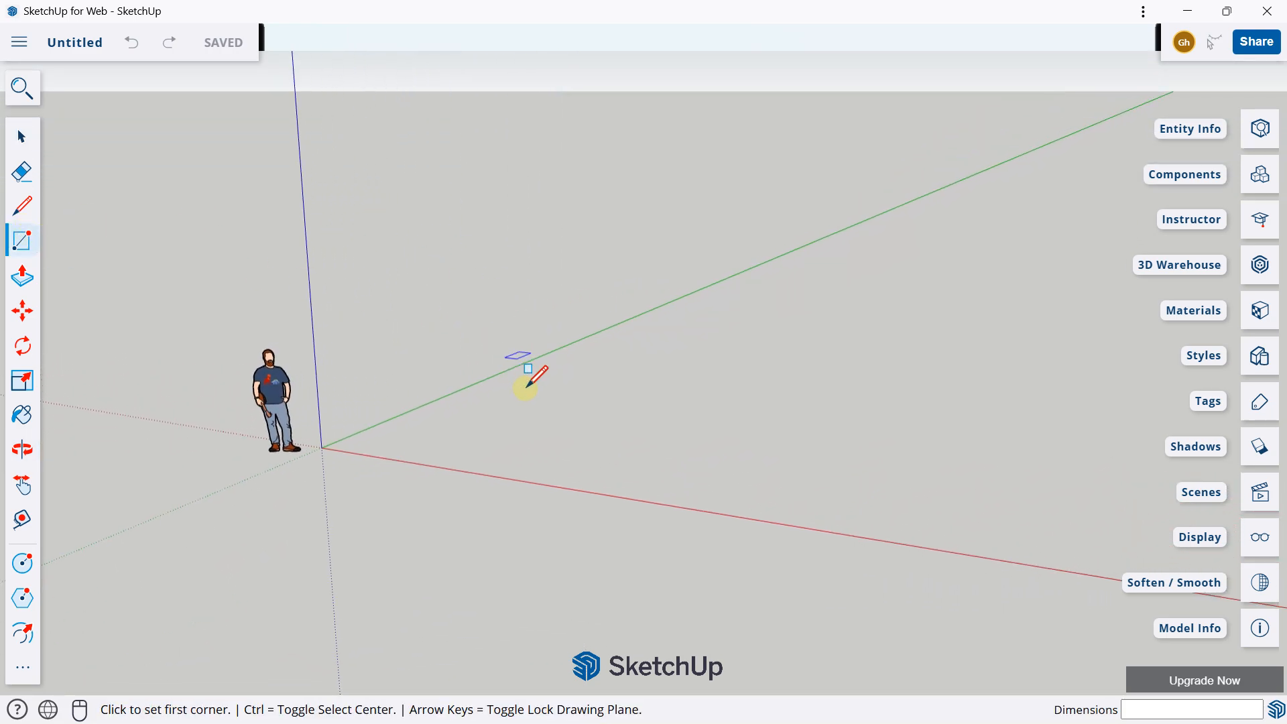
pyautogui.moveTo(589, 400); pyautogui.dragTo(681, 468, button='middle')
pyautogui.click(569, 401)
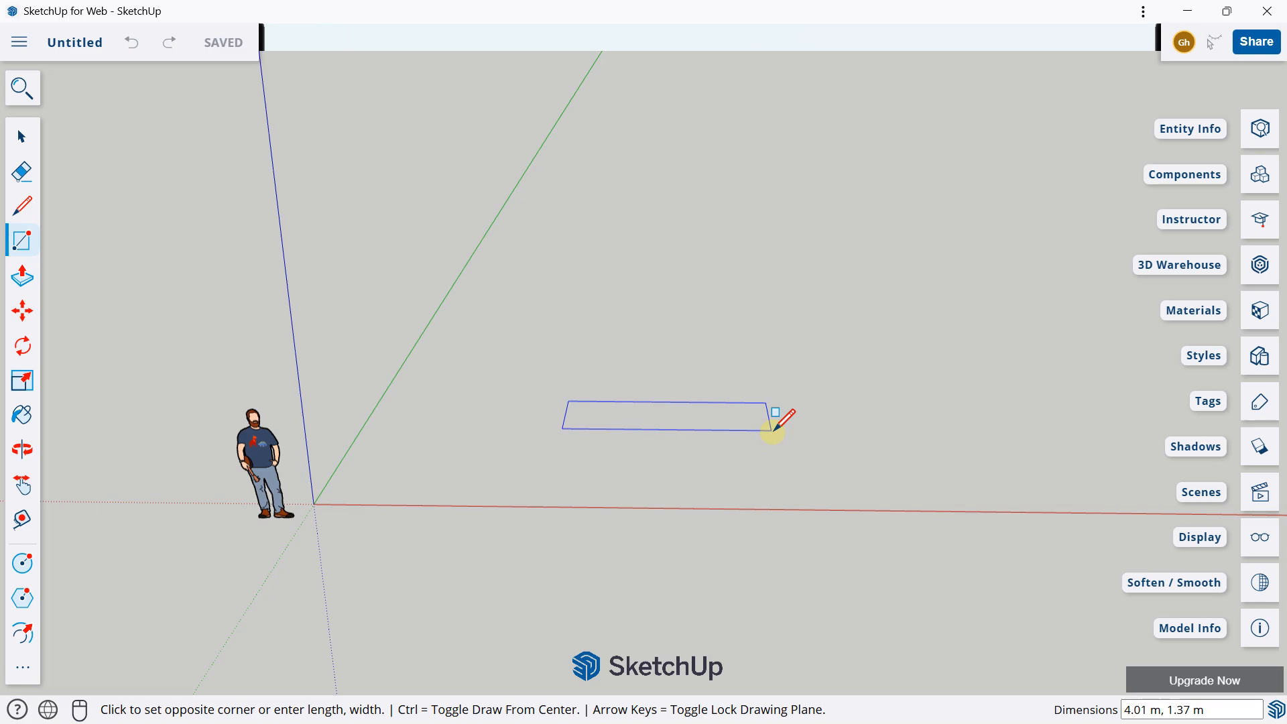
pyautogui.press('capslock')
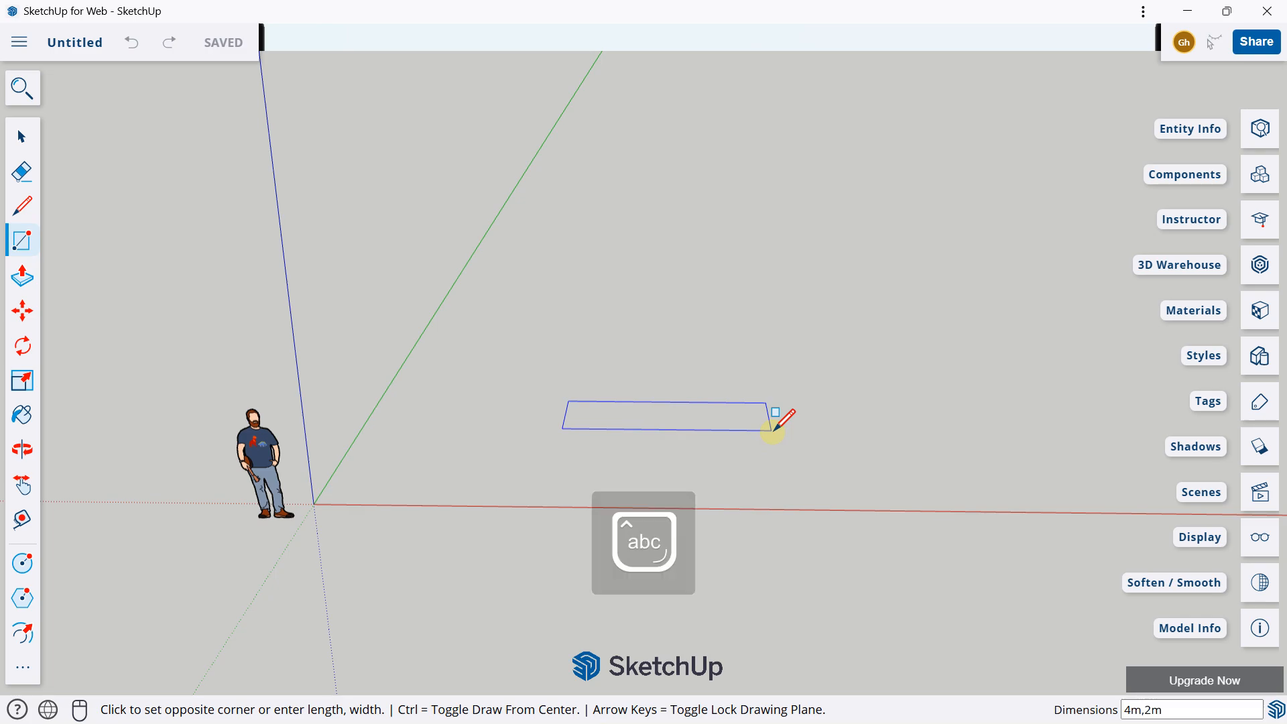
pyautogui.press('Return')
pyautogui.scroll(5, 752, 379)
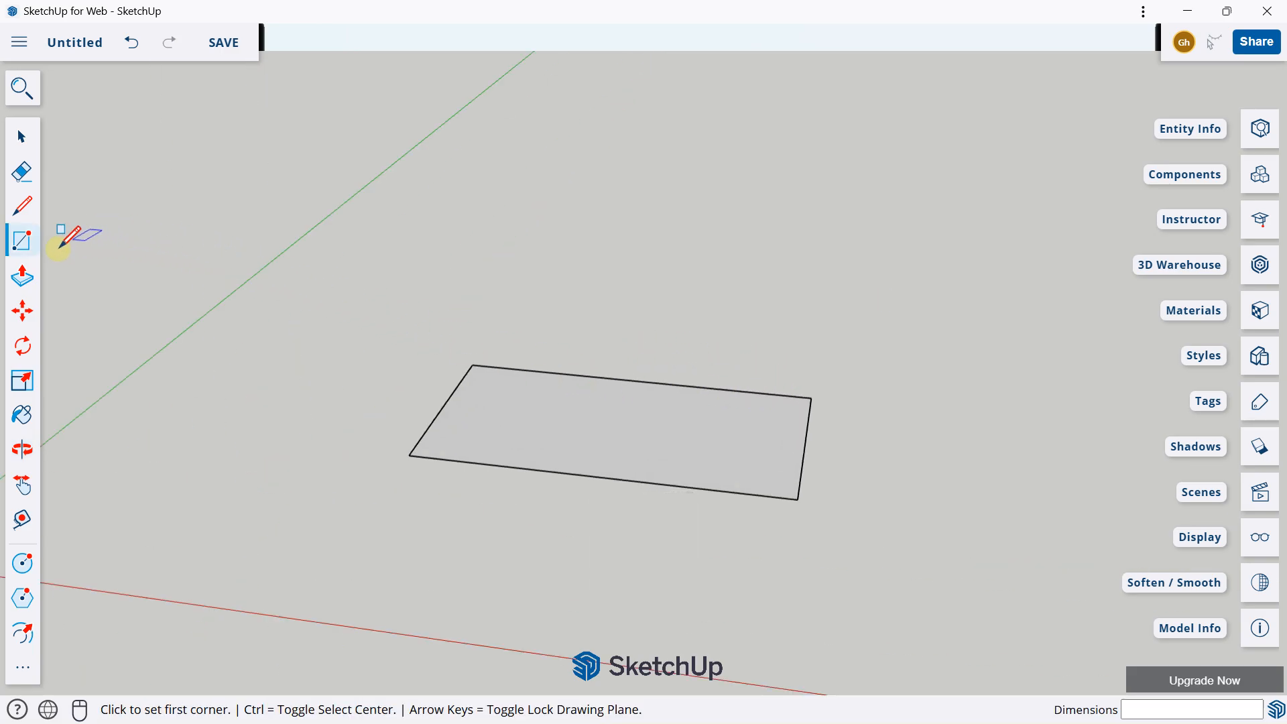
# Step: Push/Pull the rectangle upward by about 0.40 m to form a slab
pyautogui.click(24, 287)
pyautogui.click(670, 443)
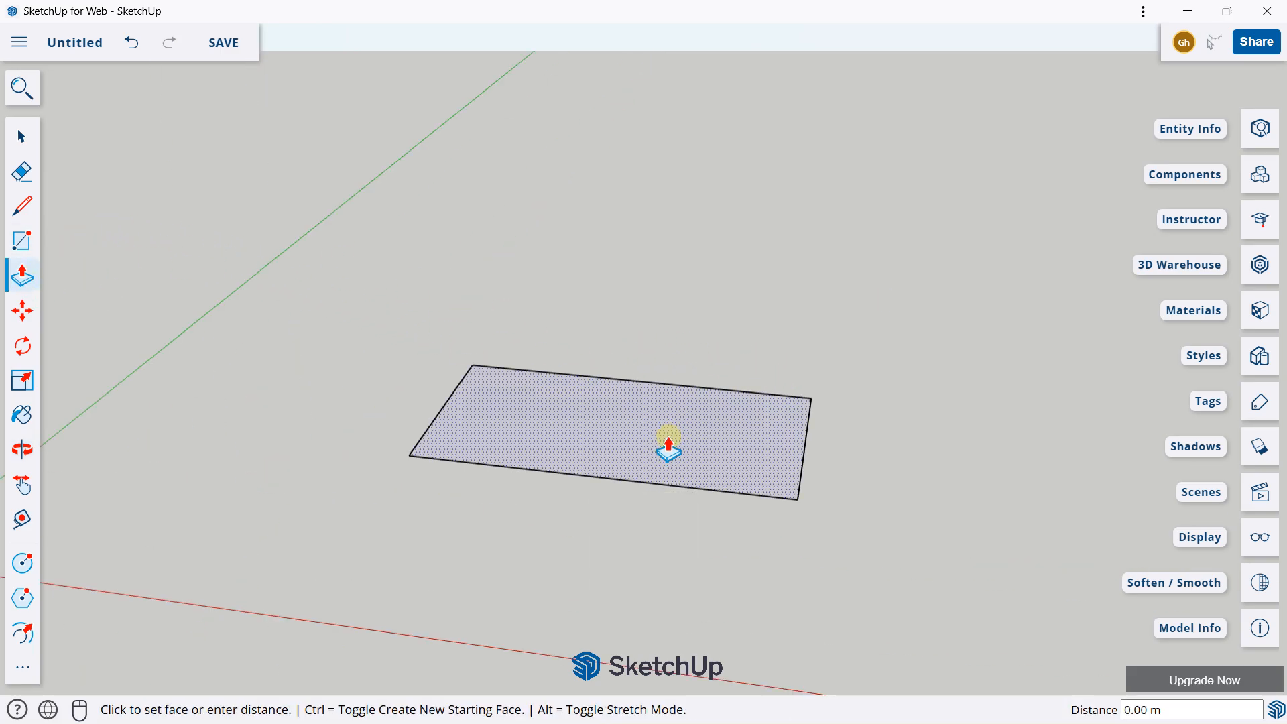
pyautogui.click(662, 413)
pyautogui.moveTo(670, 408); pyautogui.dragTo(588, 419, button='middle')
pyautogui.scroll(1, 588, 419)
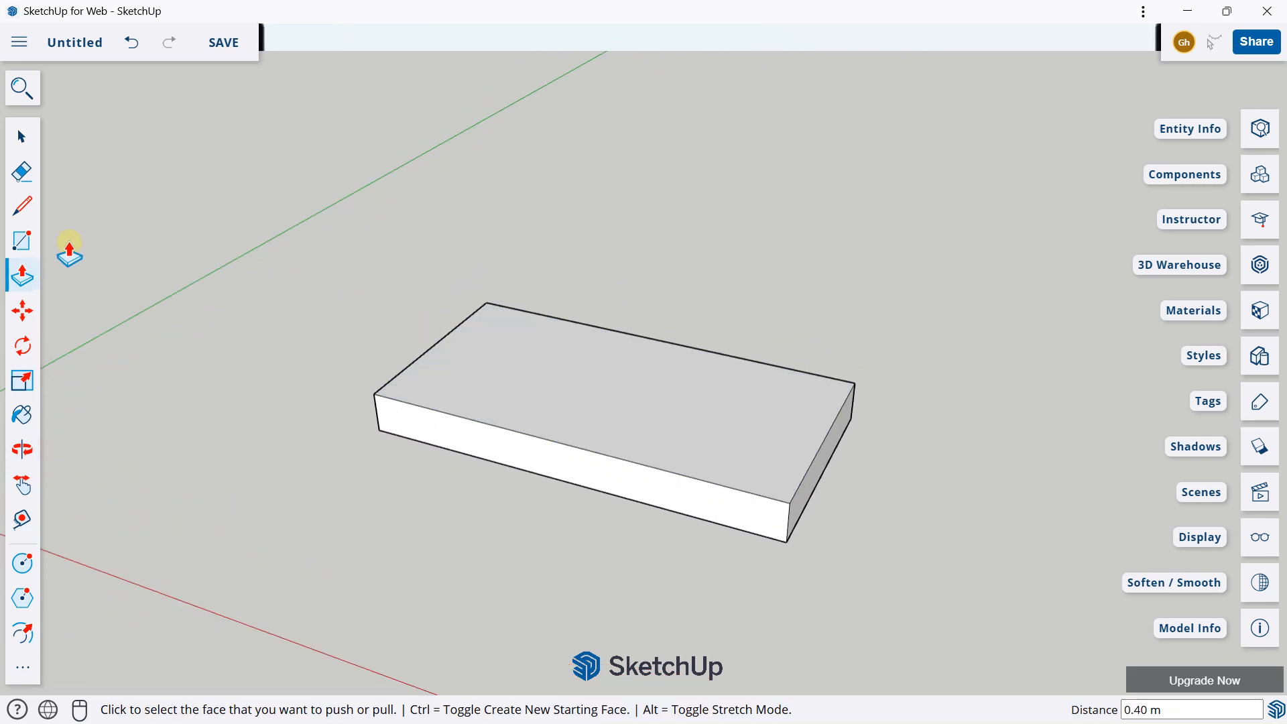
# Step: Divide the slab's top face into four equal strips with three crosswise lines at the midpoints and quarter points of its long edges
pyautogui.click(22, 206)
pyautogui.click(659, 340)
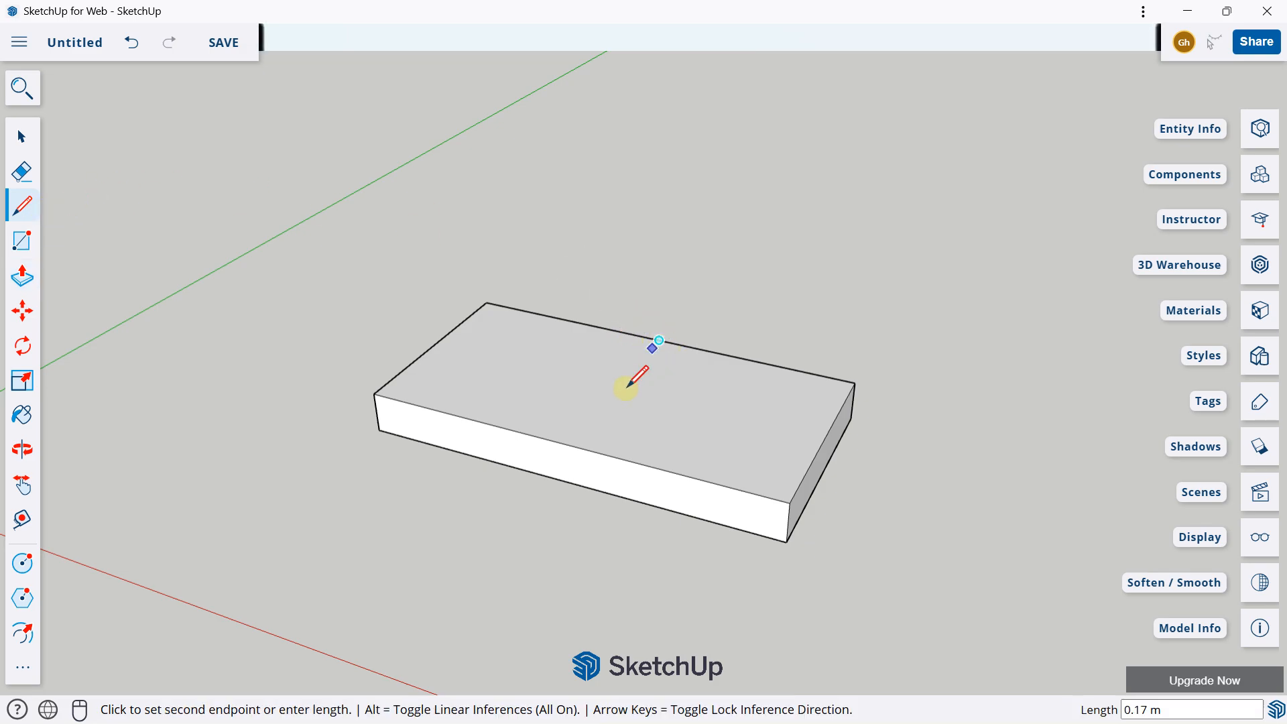
pyautogui.click(567, 443)
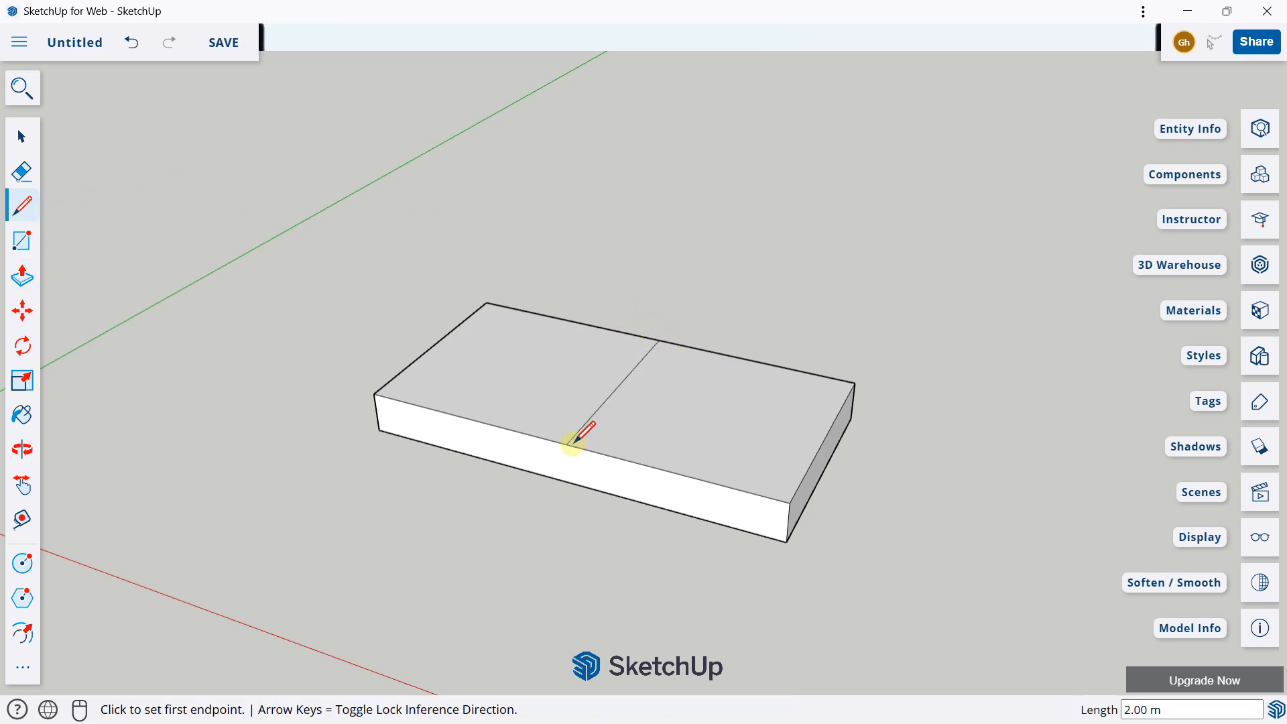
pyautogui.click(570, 320)
pyautogui.click(471, 413)
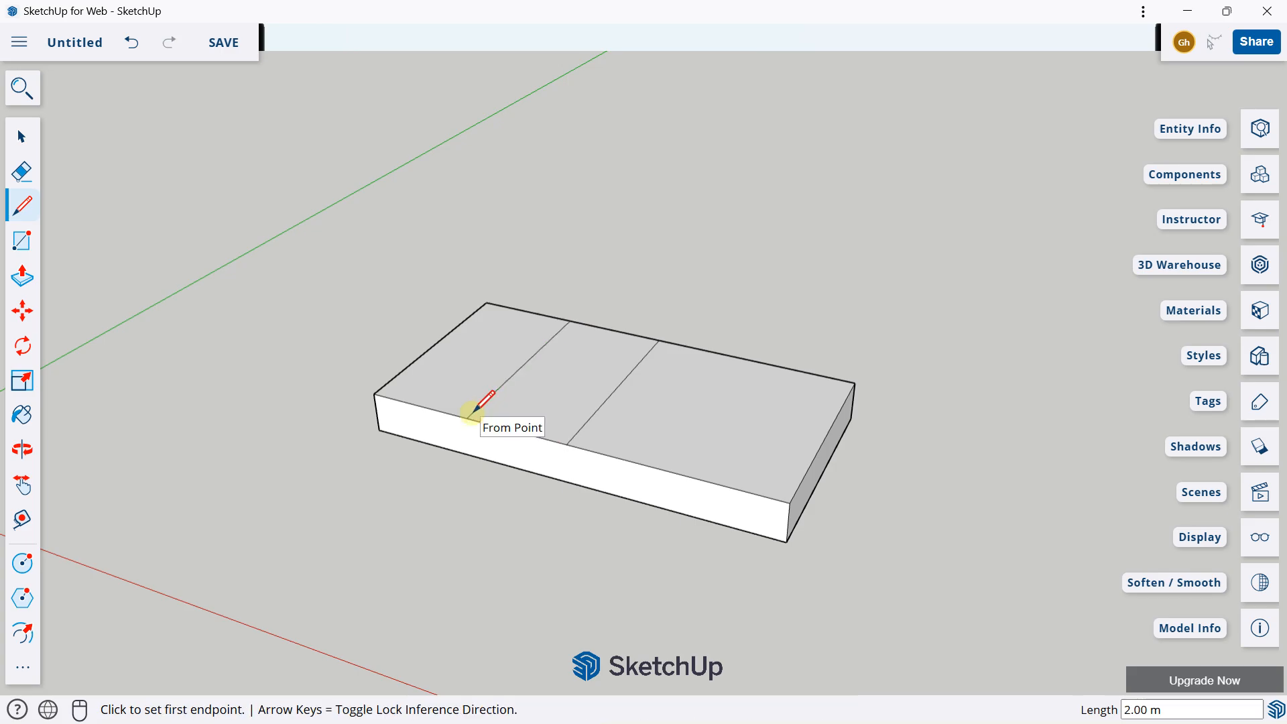
pyautogui.click(753, 361)
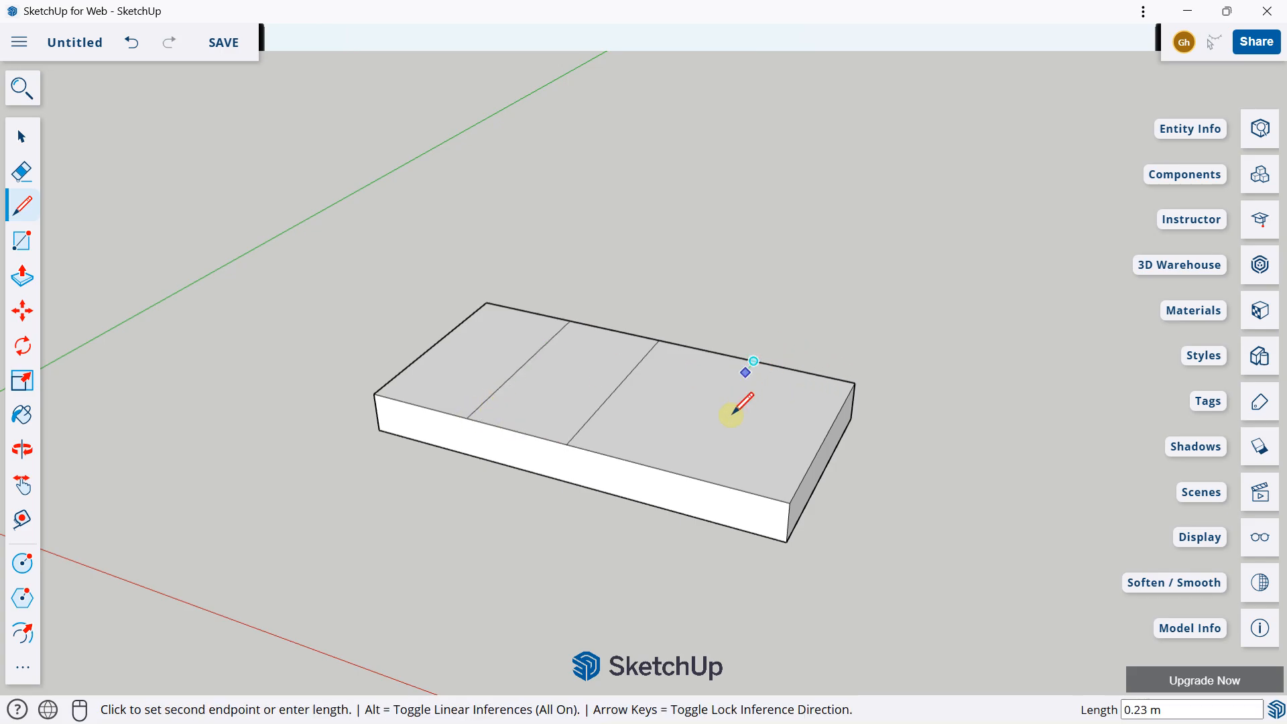
pyautogui.click(674, 472)
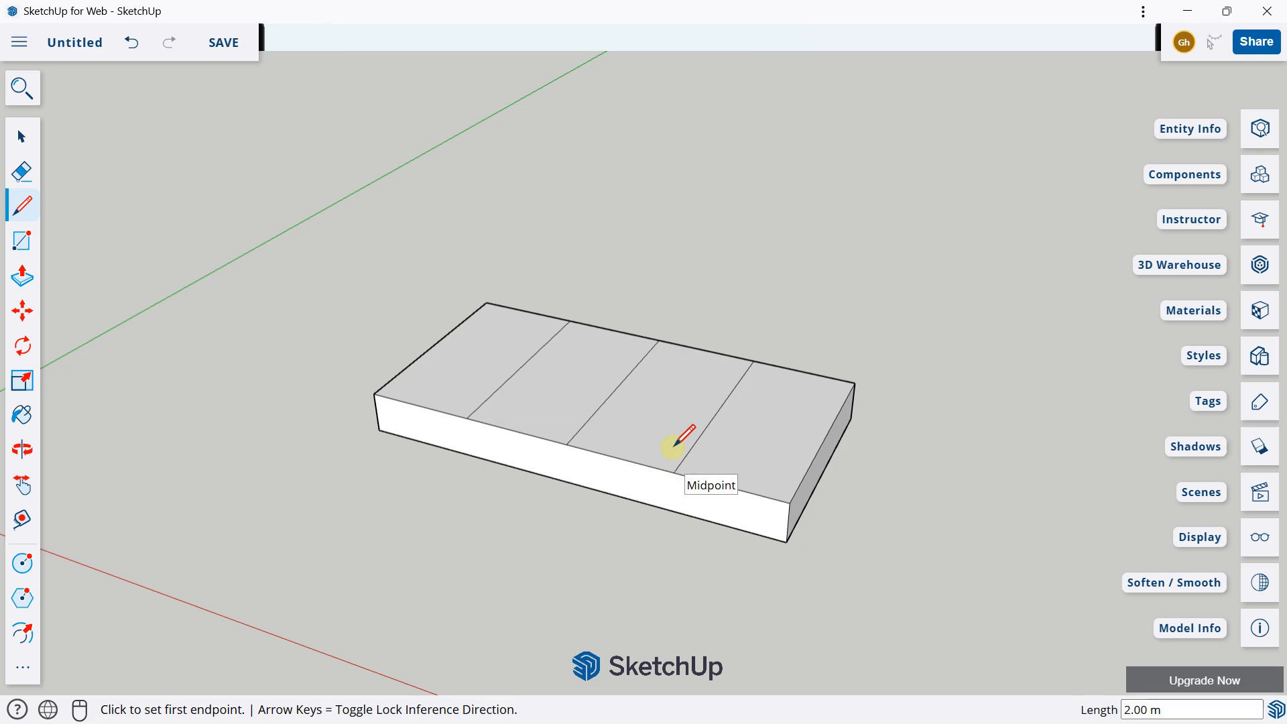
# Step: Try moving the slab's short end face about 1.79 m outward along the red axis, and undo the move
pyautogui.moveTo(589, 328); pyautogui.dragTo(467, 307, button='middle')
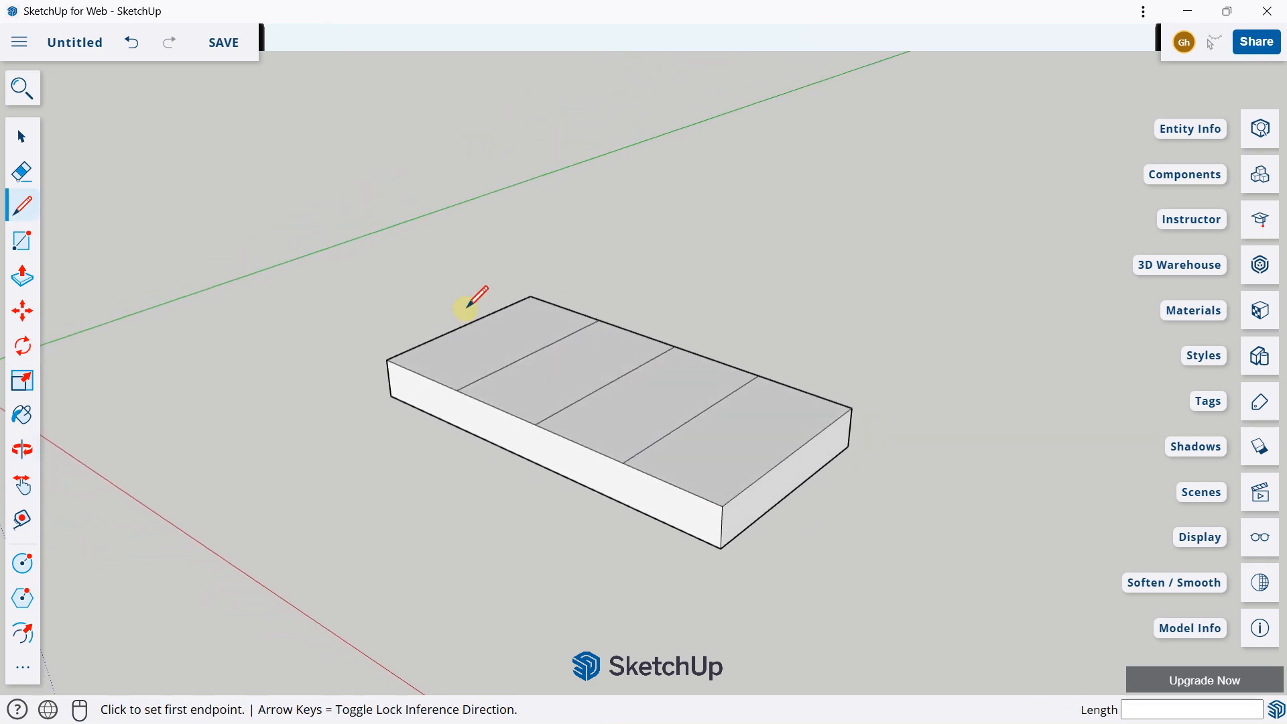
pyautogui.click(23, 312)
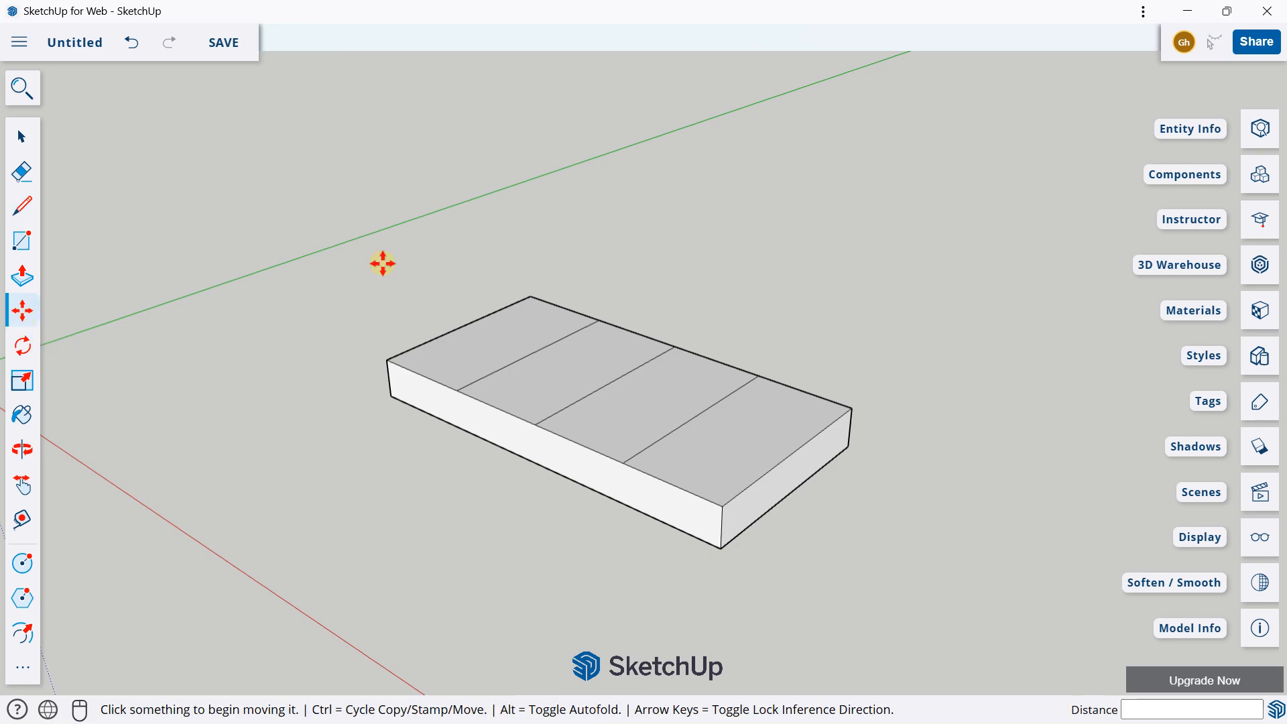
pyautogui.scroll(-2, 697, 395)
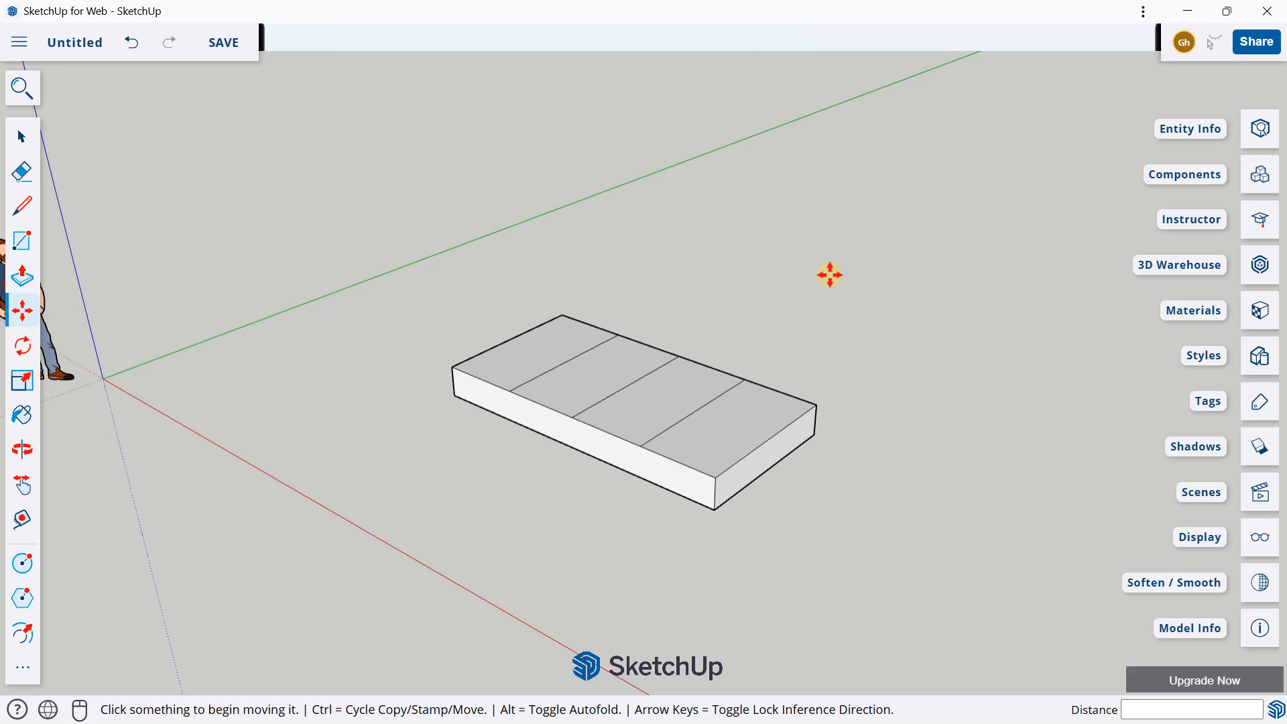
pyautogui.keyDown('shift'); pyautogui.moveTo(817, 279); pyautogui.dragTo(782, 221, button='middle'); pyautogui.keyUp('shift')
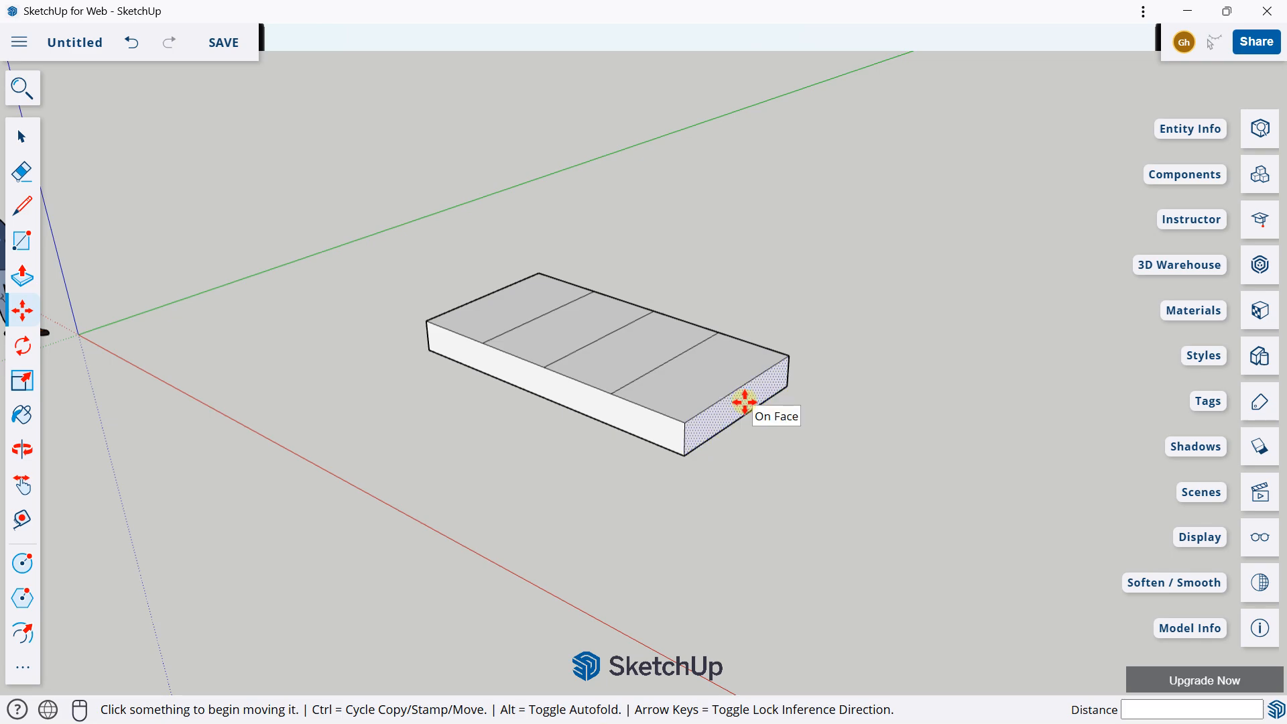
pyautogui.click(744, 401)
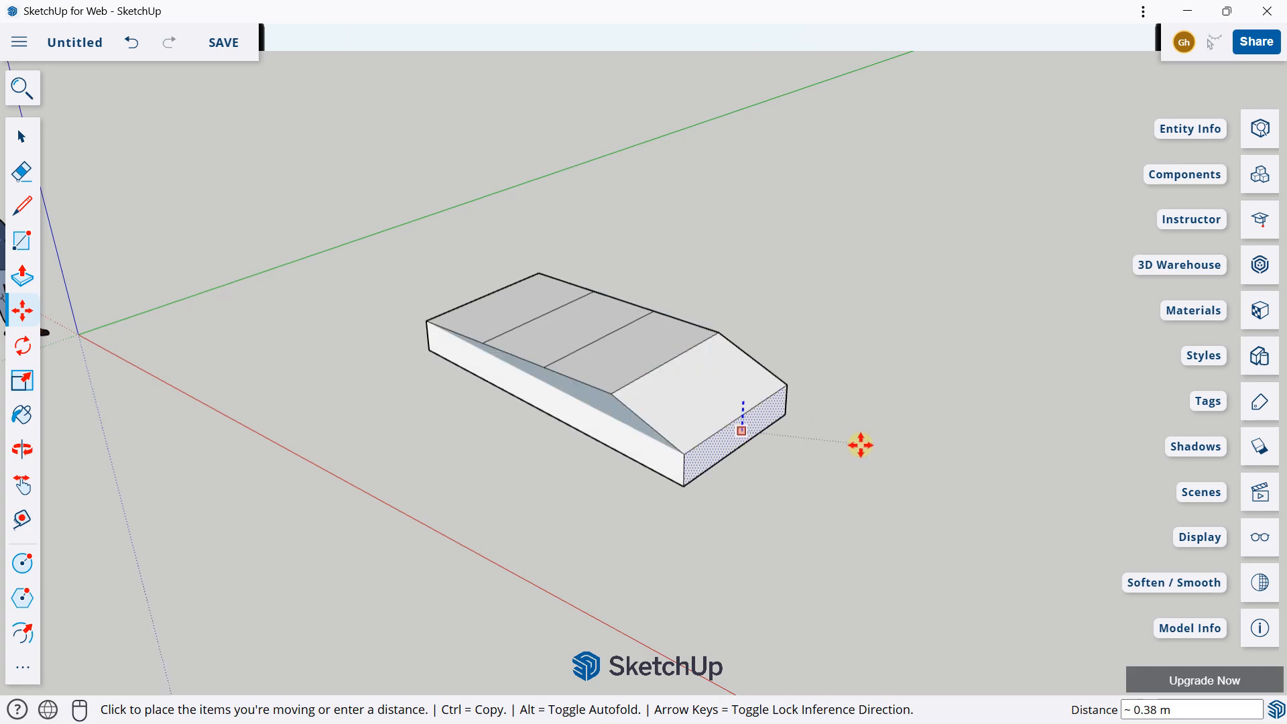
pyautogui.click(916, 458)
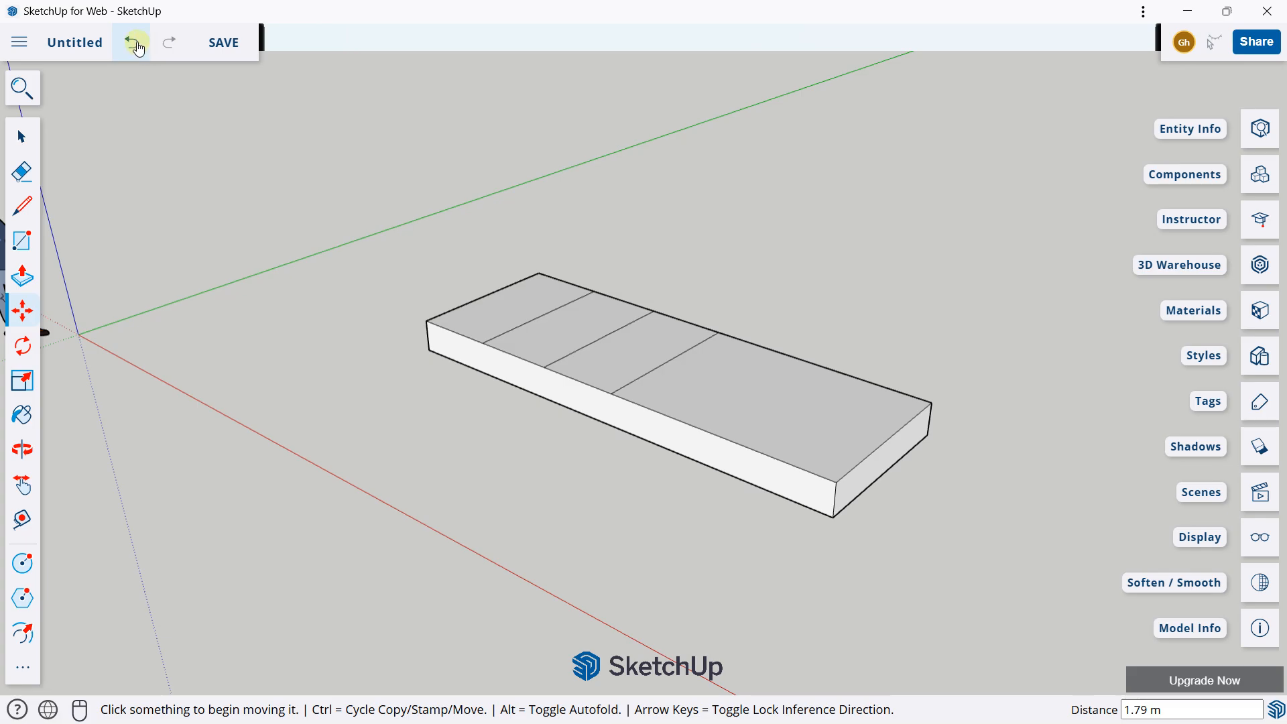
pyautogui.click(132, 43)
# Step: Move the slab's short end face 1 m outward along the red axis
pyautogui.click(727, 414)
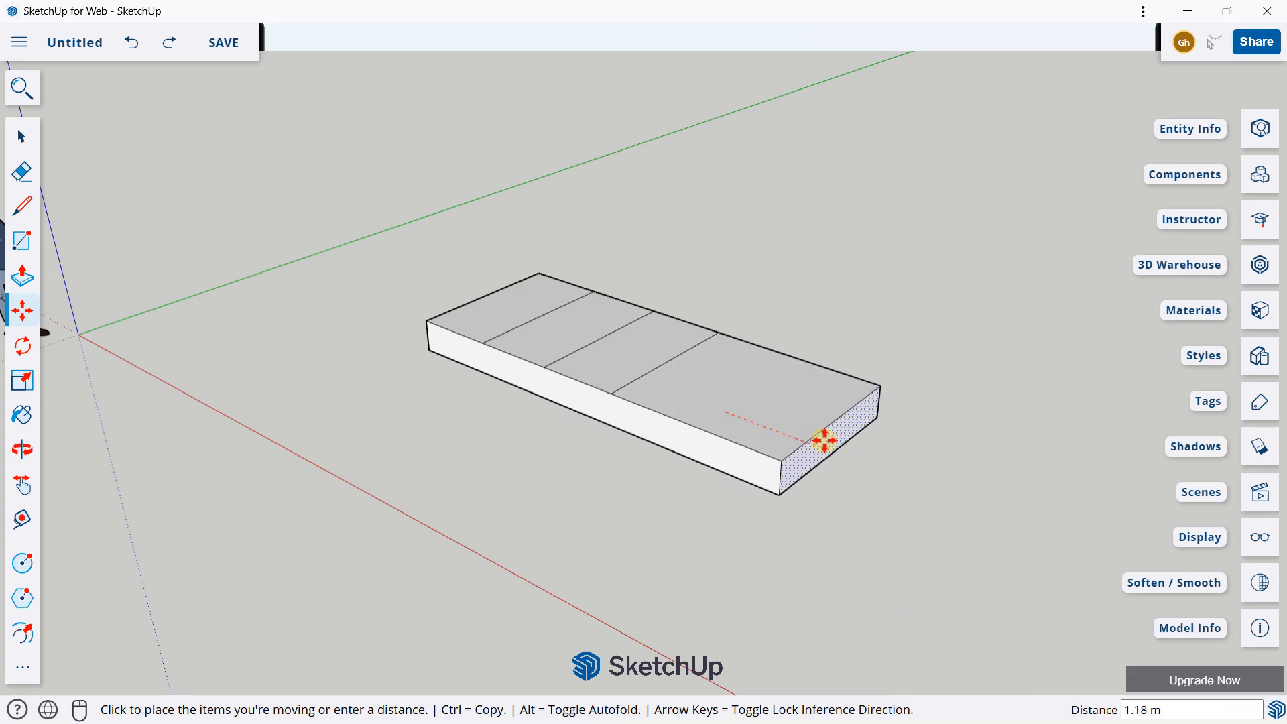
pyautogui.press('capslock')
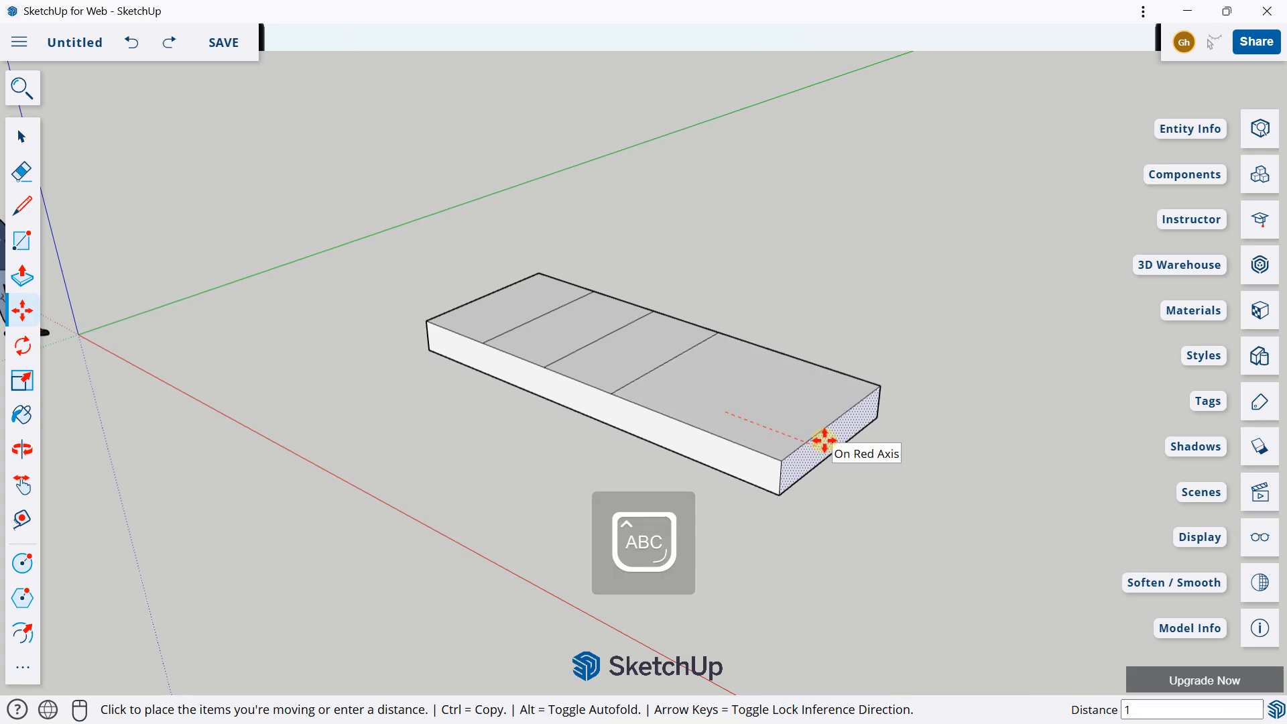
pyautogui.press('Return')
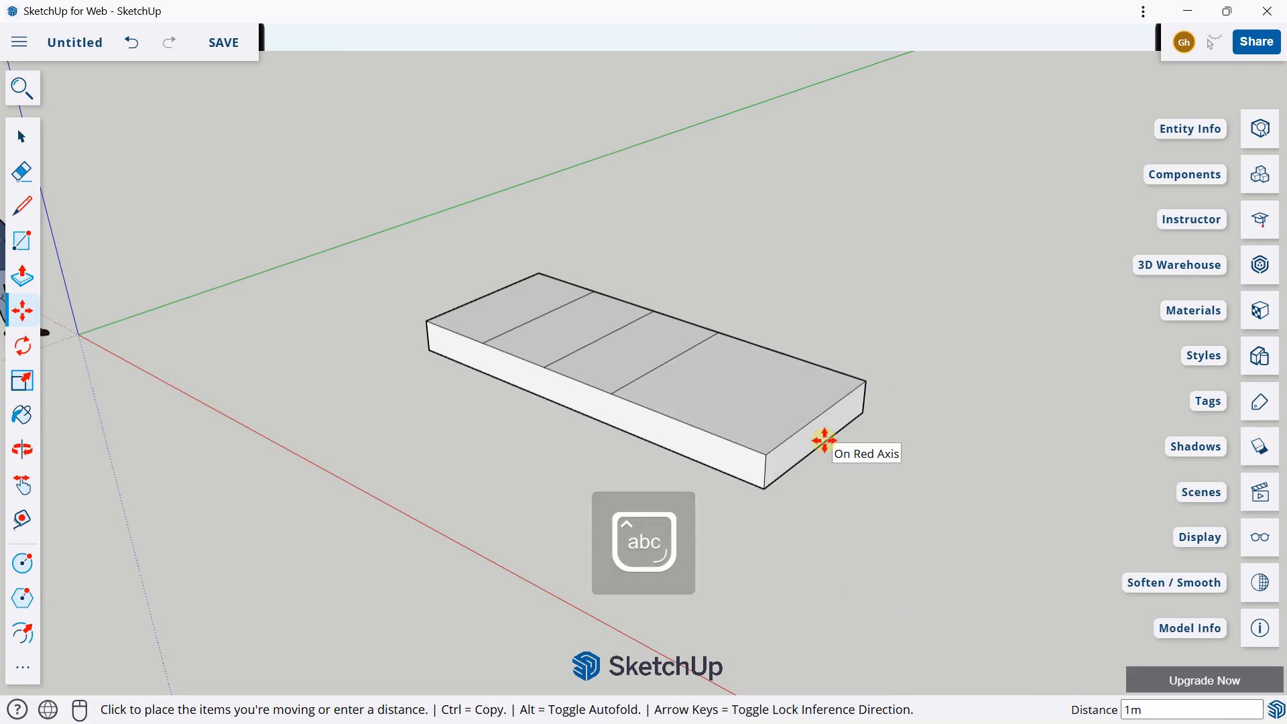
# Step: Move the slab's long front side face 20 cm outward along the green axis
pyautogui.moveTo(738, 364); pyautogui.dragTo(607, 415, button='middle')
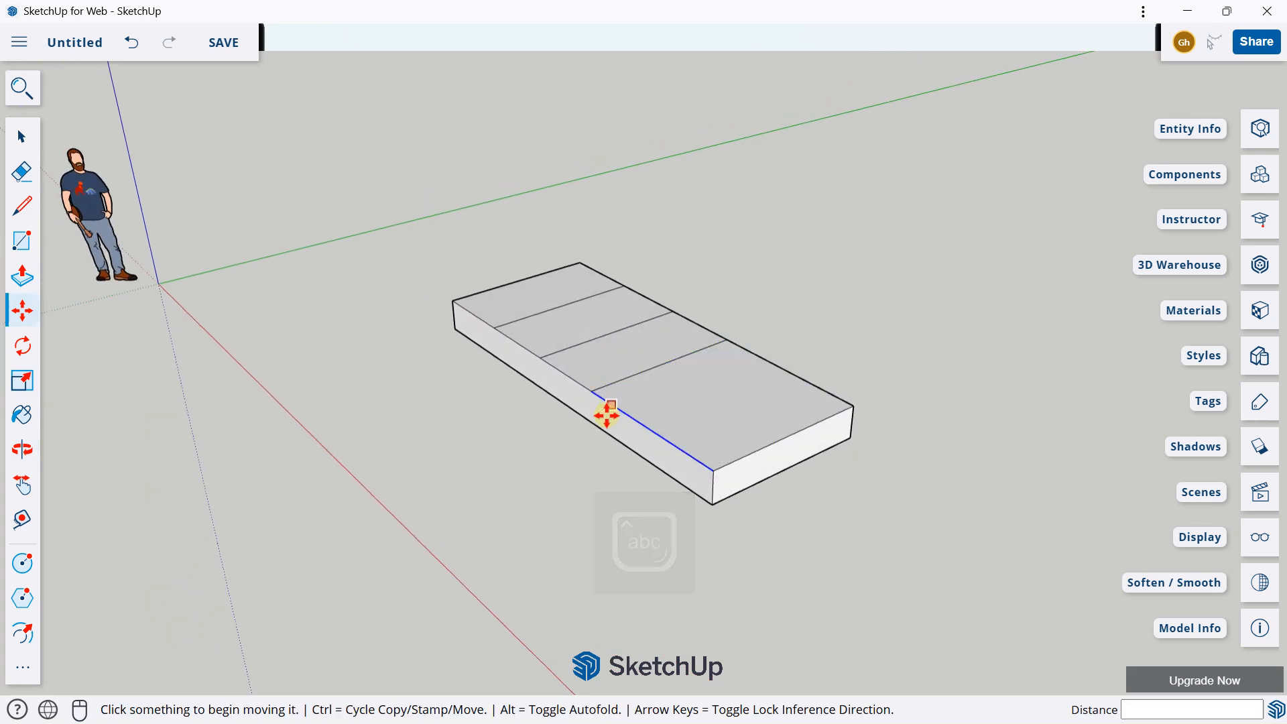
pyautogui.click(606, 419)
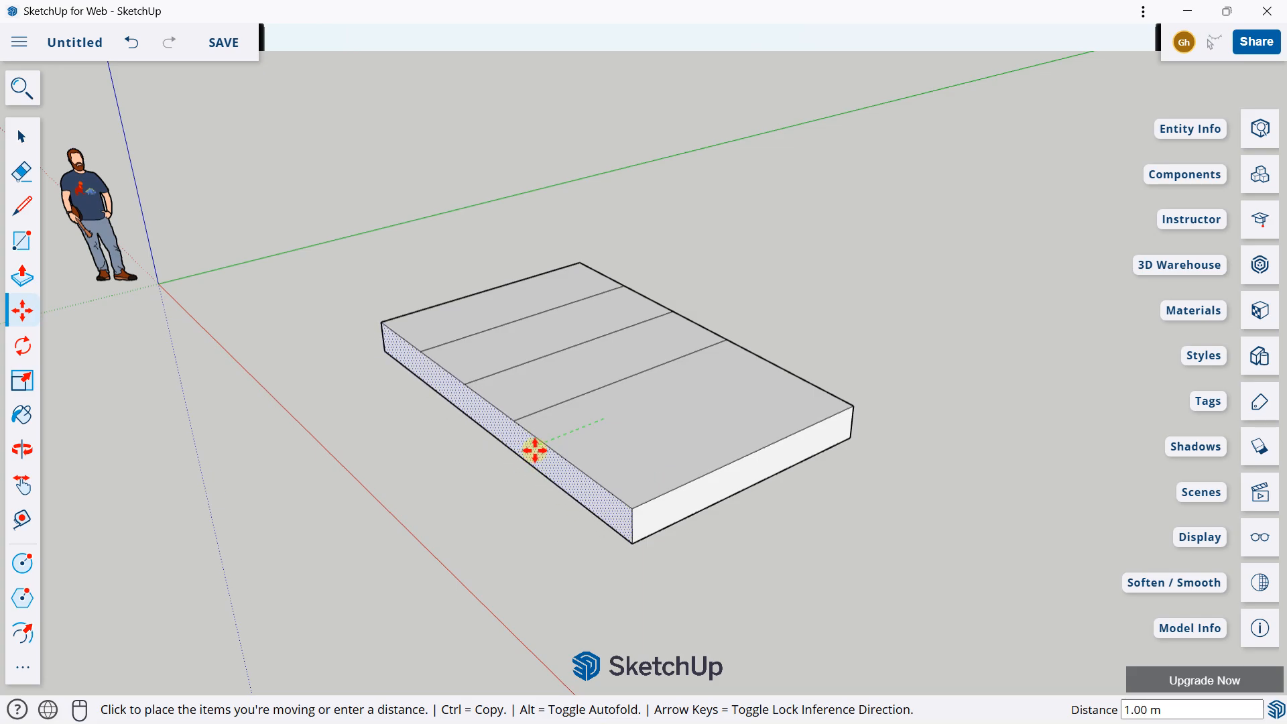
pyautogui.press('capslock')
pyautogui.write('2')
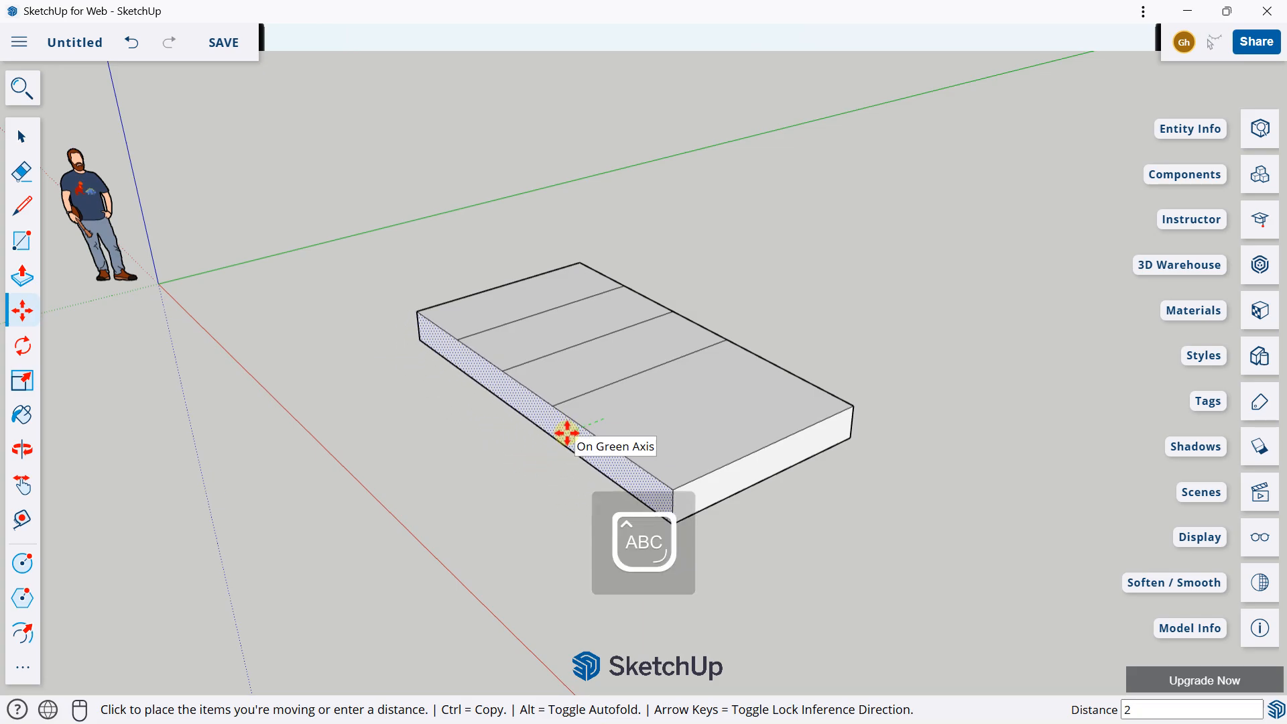
pyautogui.press('capslock')
pyautogui.write('0cm')
pyautogui.press('Return')
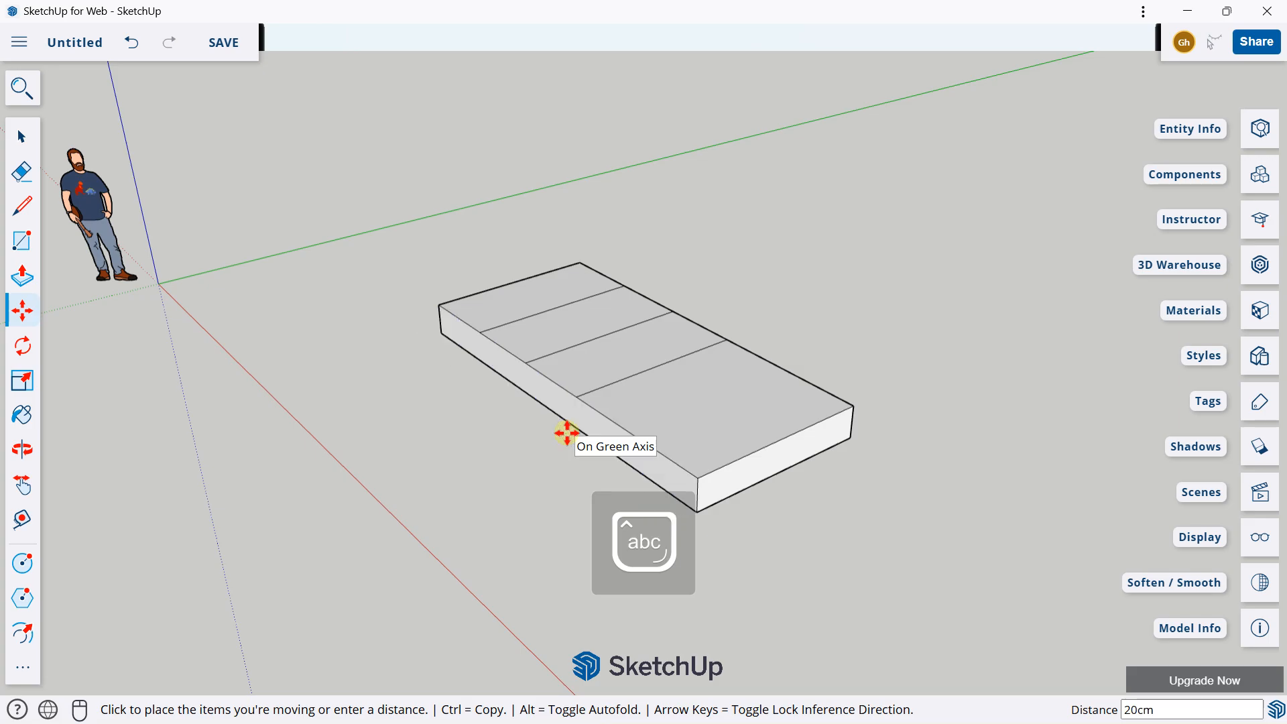
# Step: Try raising the top corner at the slab's extended end with the Move tool, and undo the change
pyautogui.moveTo(566, 434); pyautogui.dragTo(649, 331, button='middle')
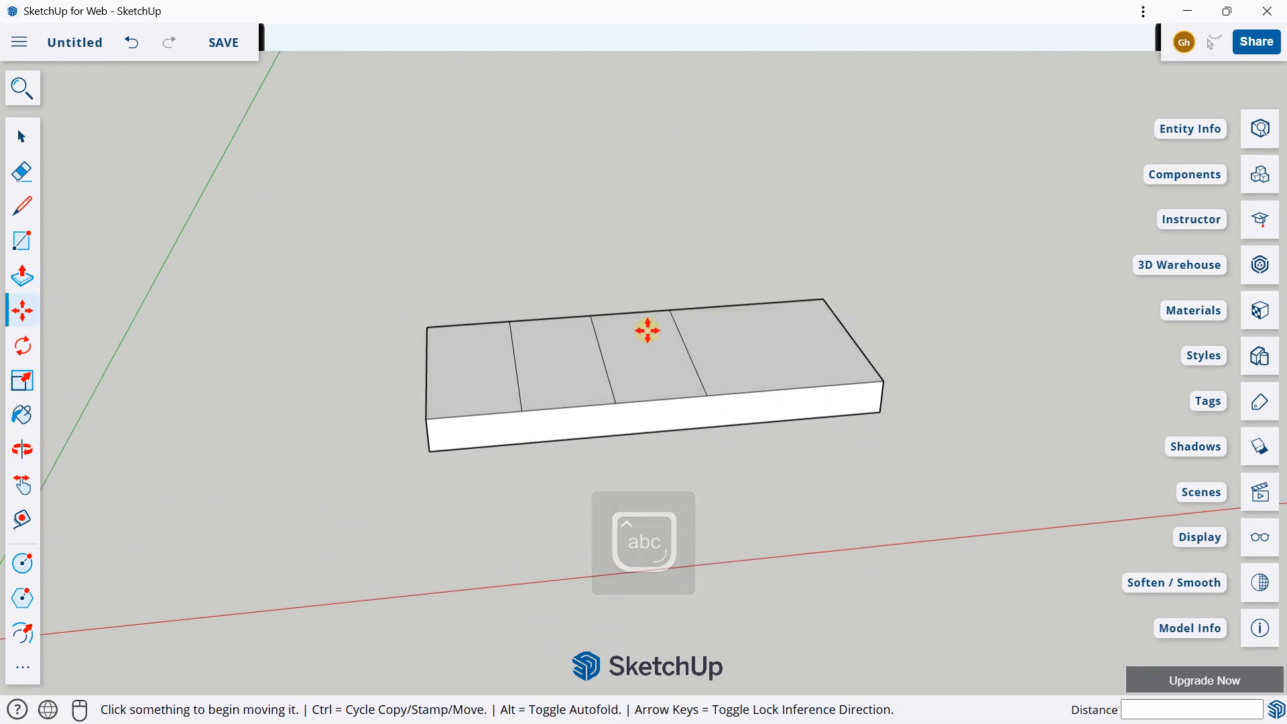
pyautogui.click(885, 378)
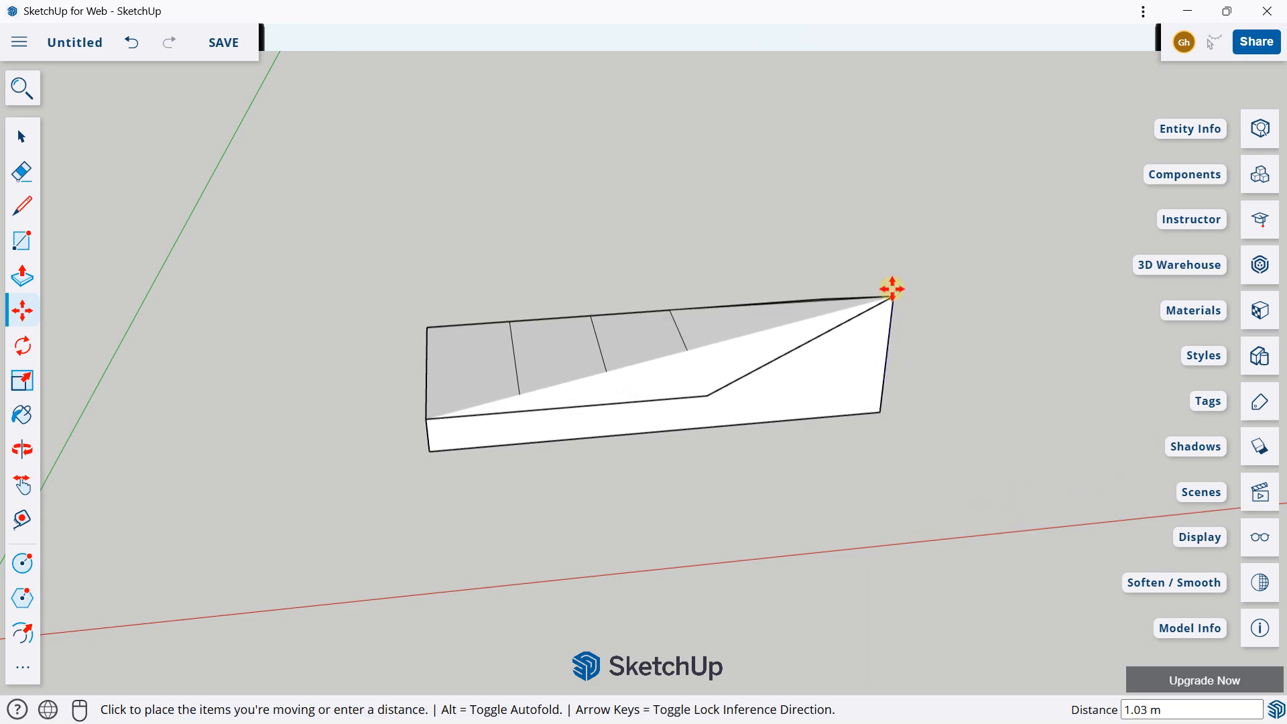
pyautogui.click(883, 335)
pyautogui.moveTo(913, 347); pyautogui.dragTo(345, 368, button='middle')
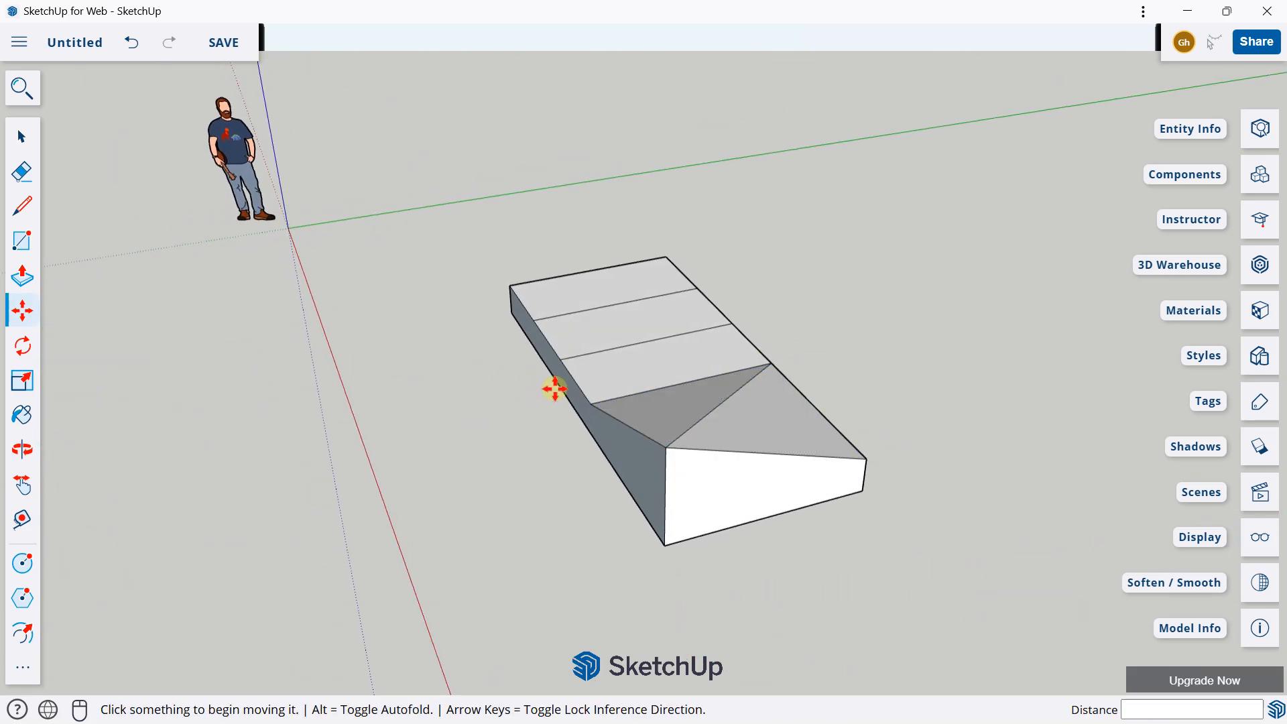
pyautogui.moveTo(554, 384); pyautogui.dragTo(885, 382, button='middle')
pyautogui.click(132, 44)
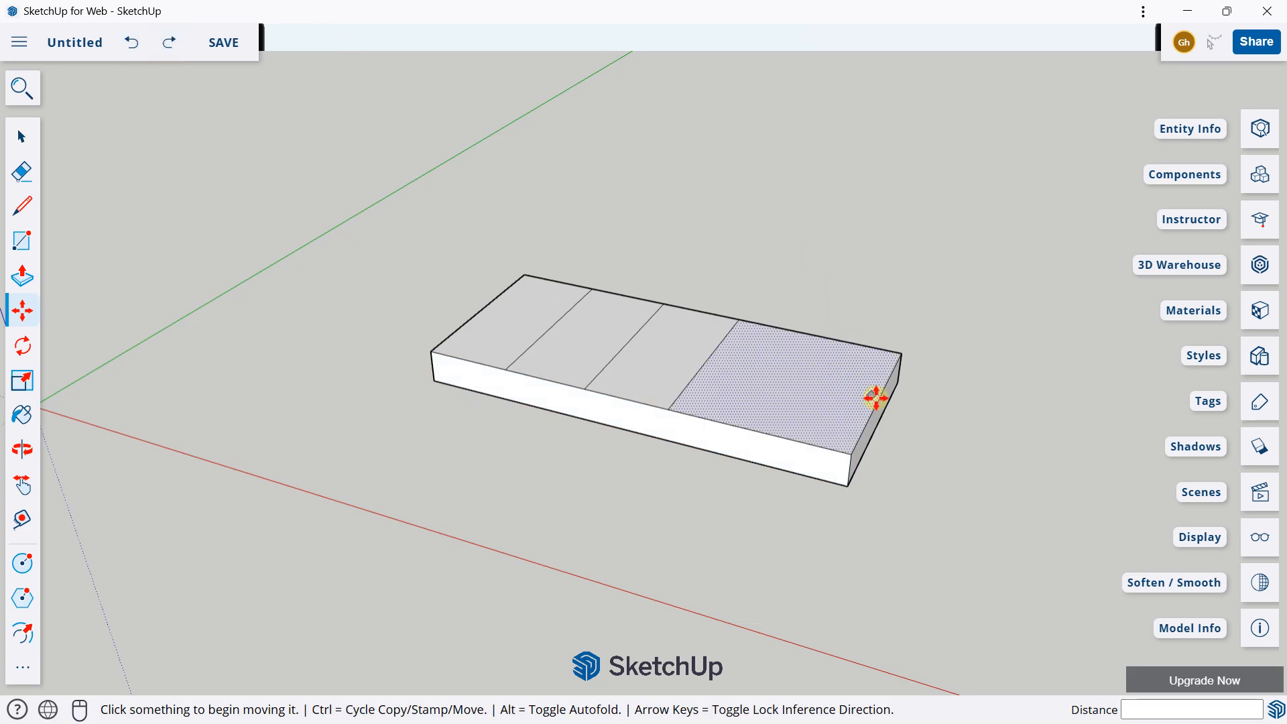
# Step: Move the middle dividing line on the slab's top straight up by about 1.20 m to form a ridge
pyautogui.press('o')
pyautogui.moveTo(877, 394); pyautogui.dragTo(828, 417)
pyautogui.press('m')
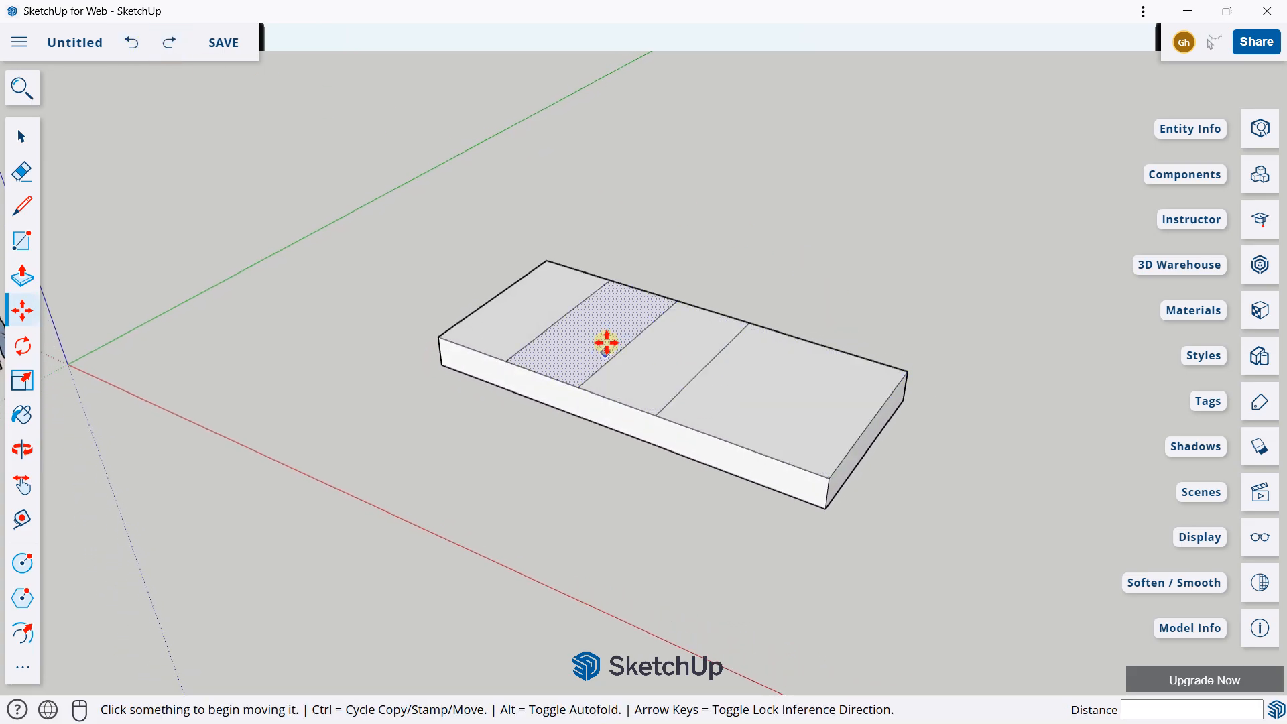
pyautogui.scroll(2, 445, 319)
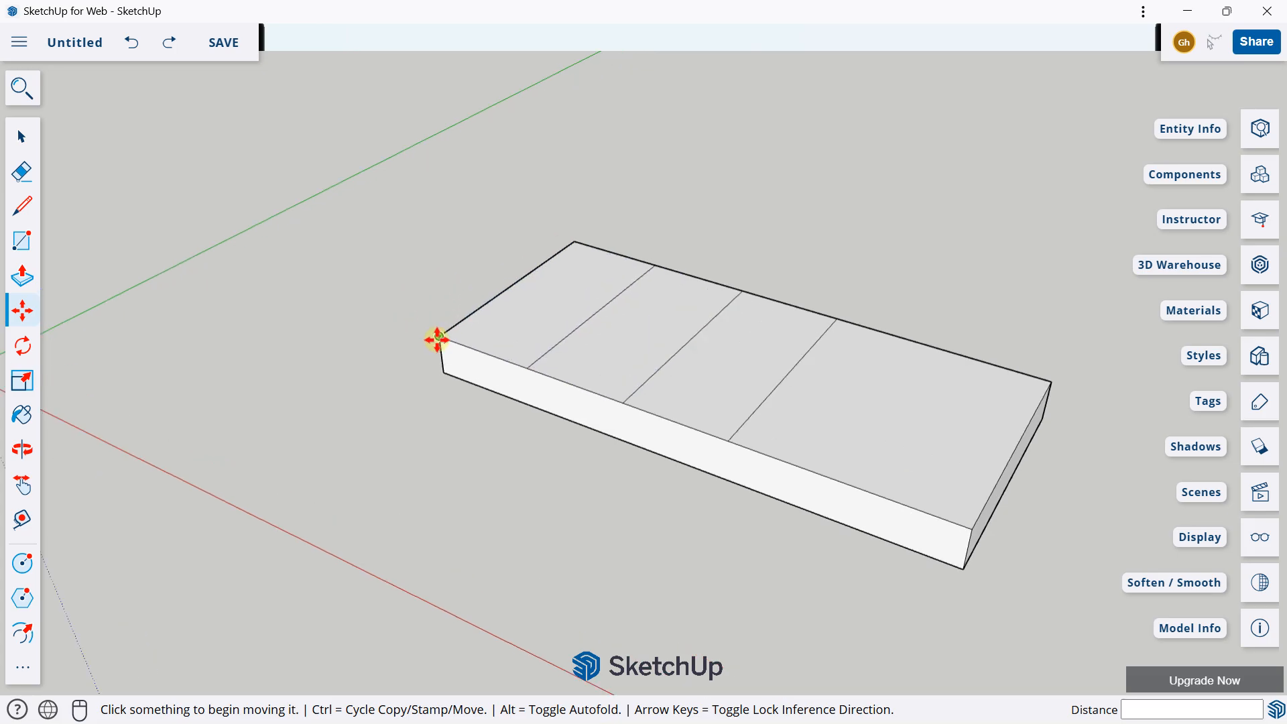
pyautogui.click(689, 339)
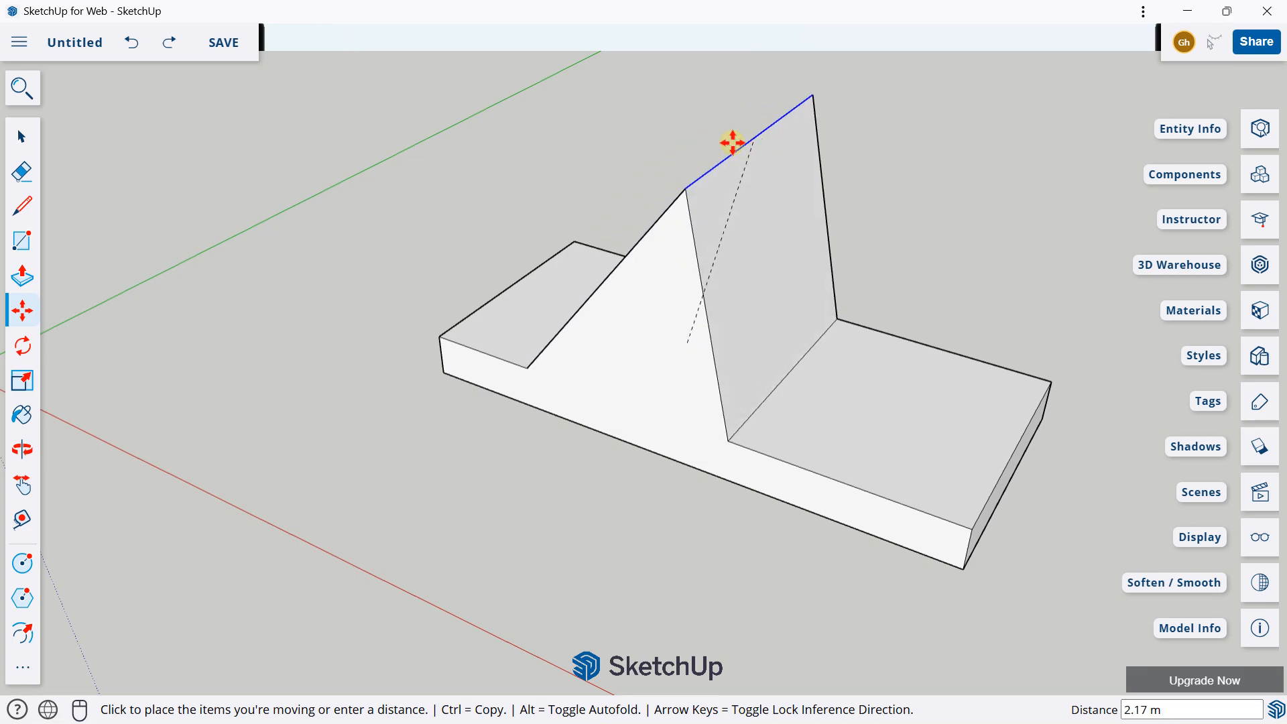
pyautogui.press('ctrl')
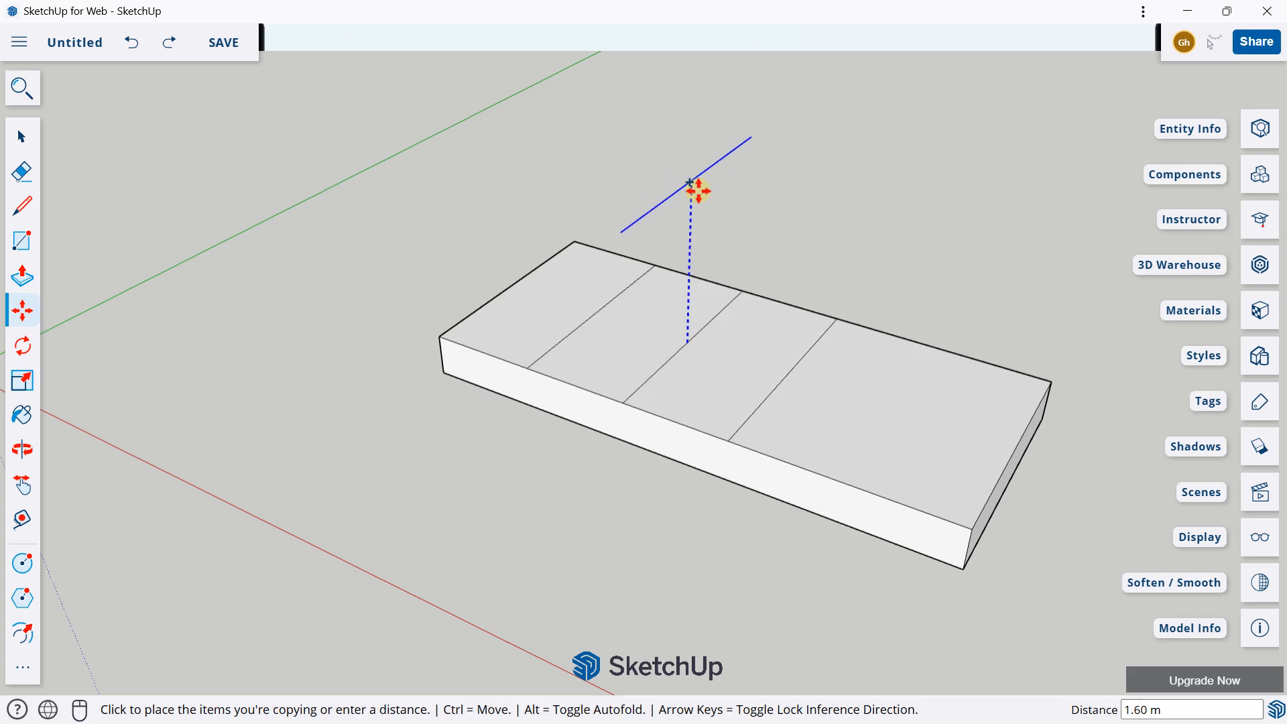
pyautogui.press('ctrl')
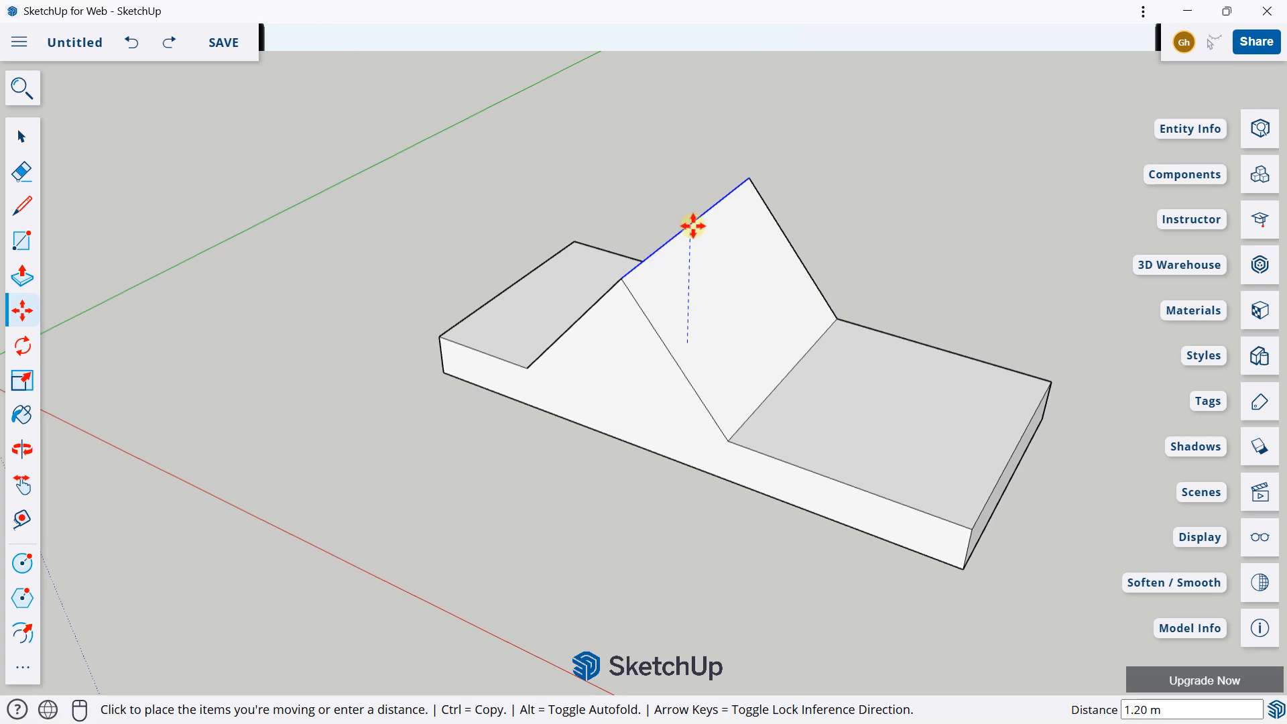
pyautogui.click(692, 225)
pyautogui.scroll(-3, 604, 287)
pyautogui.moveTo(679, 273); pyautogui.dragTo(907, 277, button='middle')
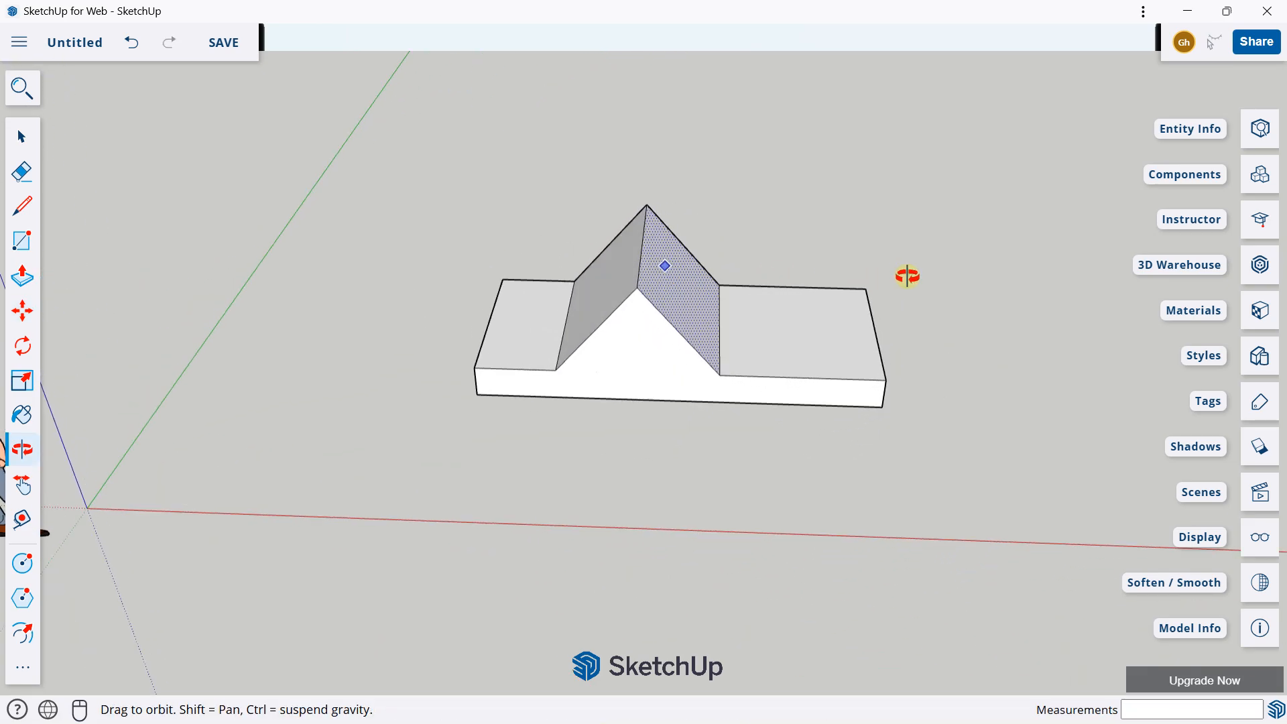
pyautogui.moveTo(825, 293); pyautogui.dragTo(676, 326, button='middle')
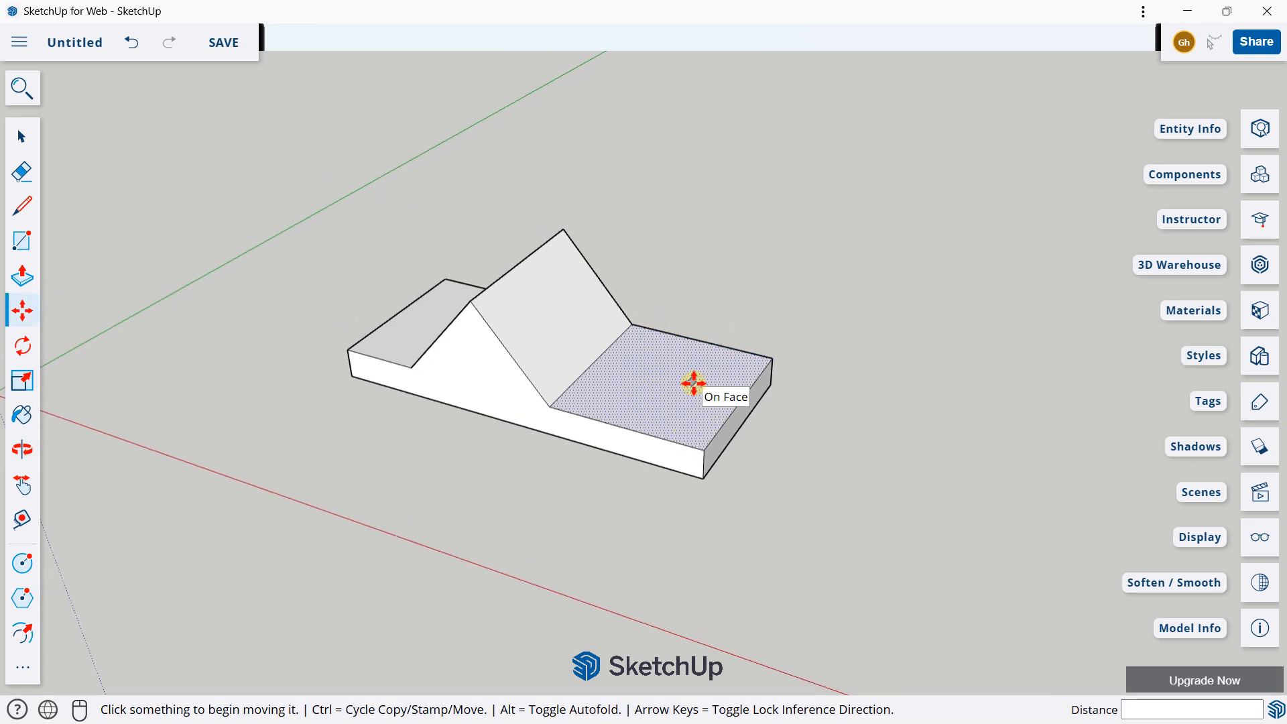
# Step: Copy the flat top face at the slab's extended end straight up by about 3.76 m with the Move tool
pyautogui.scroll(2, 694, 383)
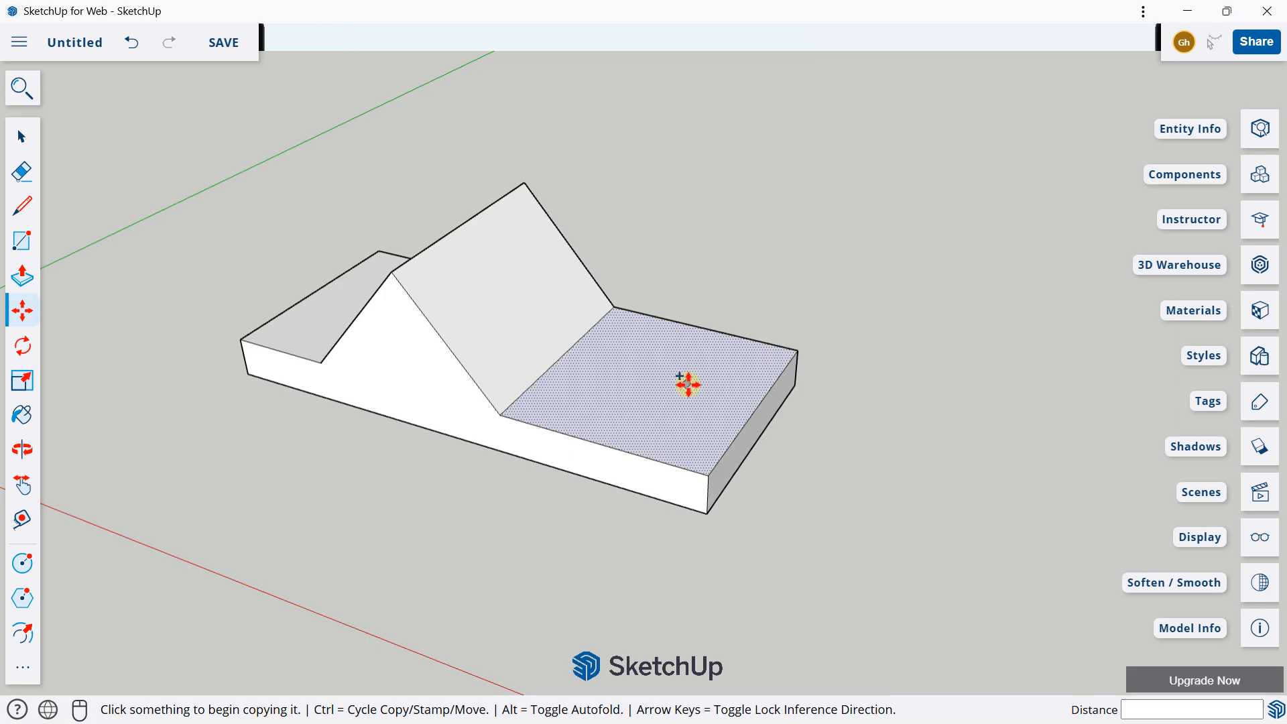
pyautogui.scroll(-3, 663, 374)
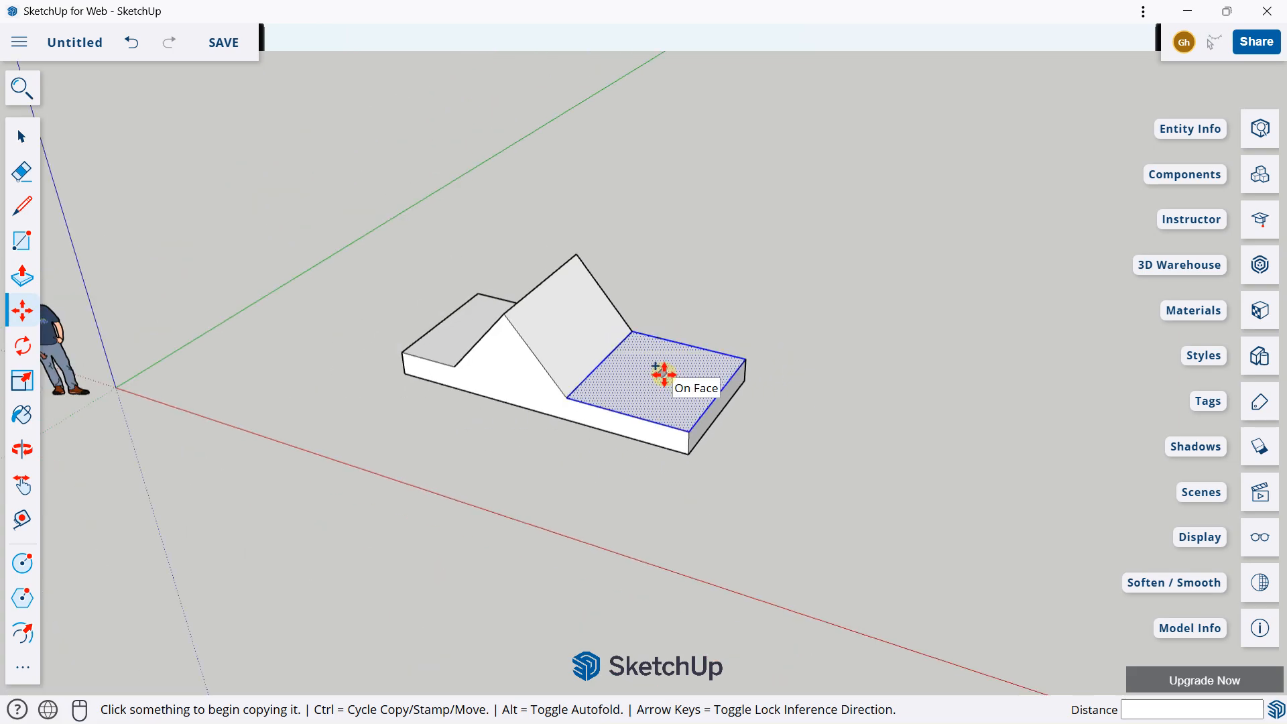
pyautogui.click(663, 374)
pyautogui.click(661, 140)
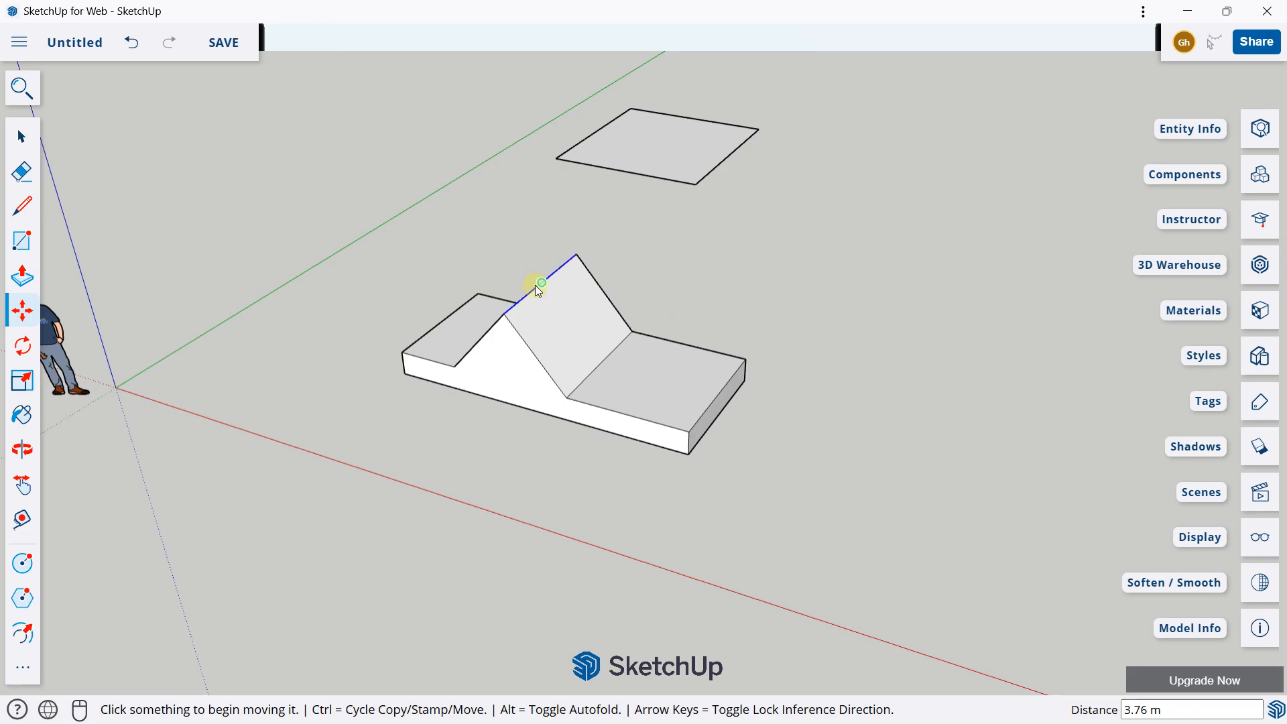
# Step: Copy the end face of the slab's extended side about 2.24 m outward along the red axis with the Move tool
pyautogui.moveTo(539, 289); pyautogui.dragTo(742, 382, button='middle')
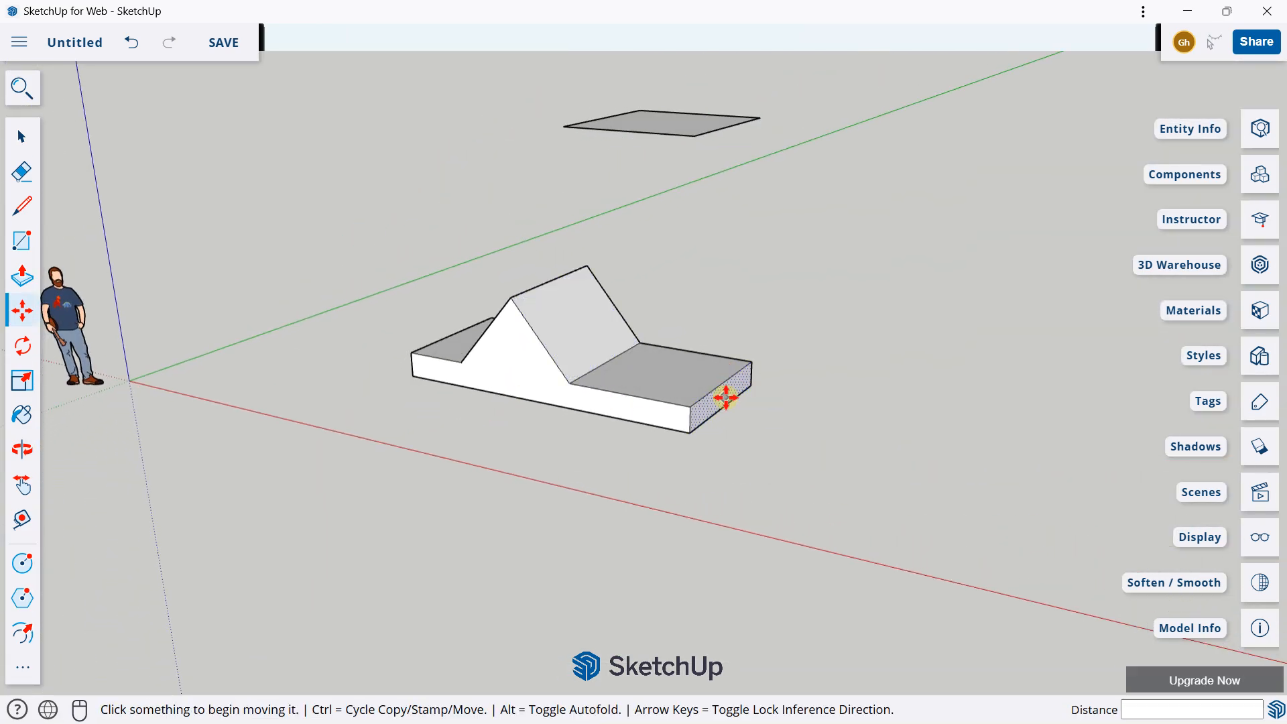
pyautogui.press('ctrl')
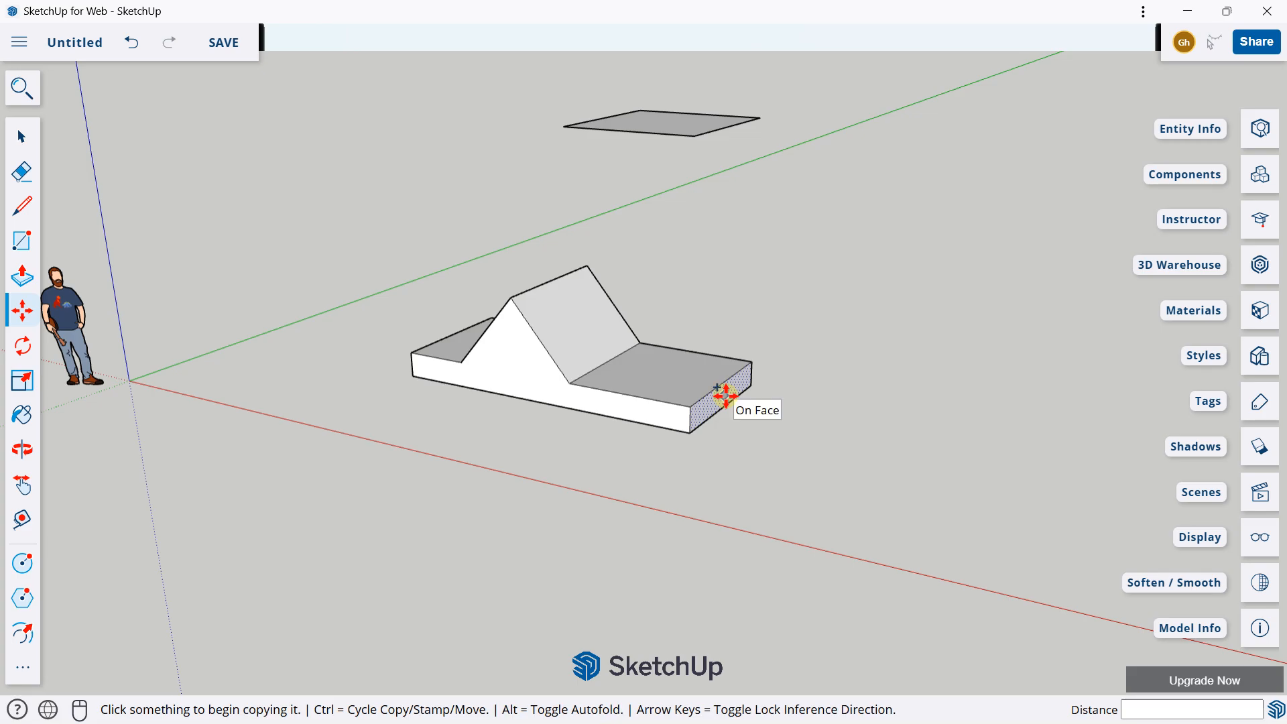
pyautogui.scroll(2, 726, 397)
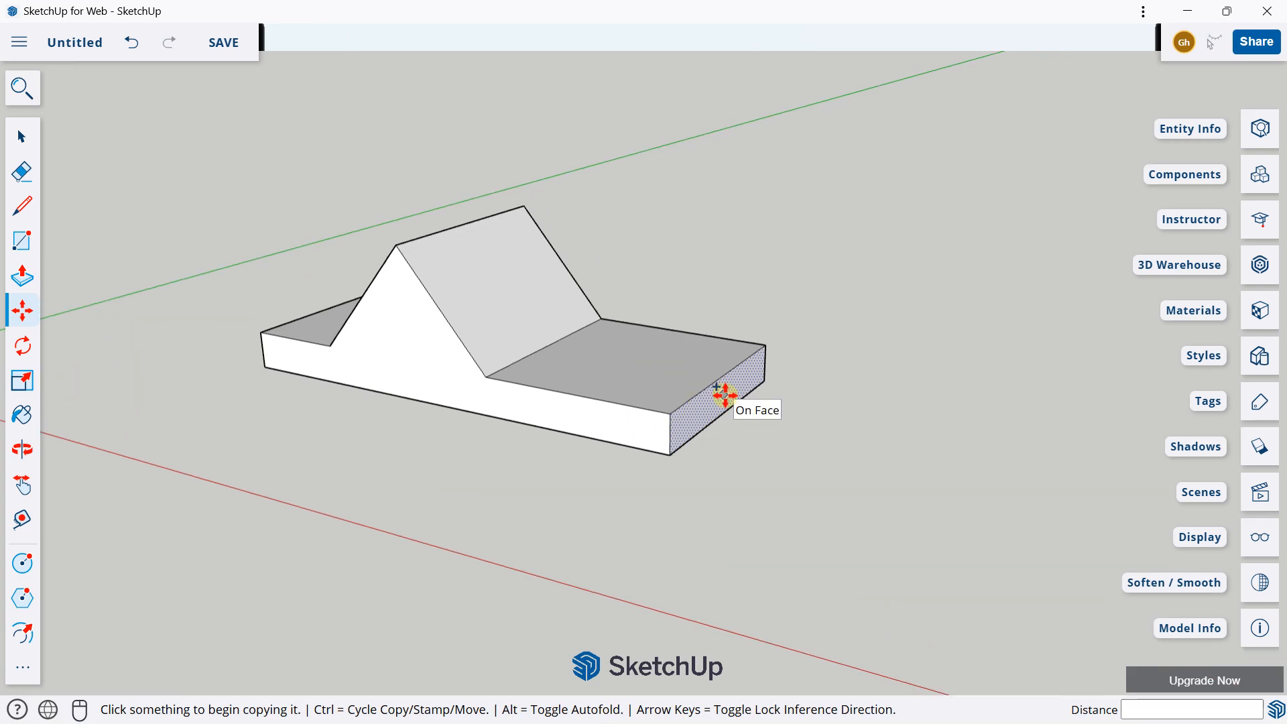
pyautogui.click(725, 396)
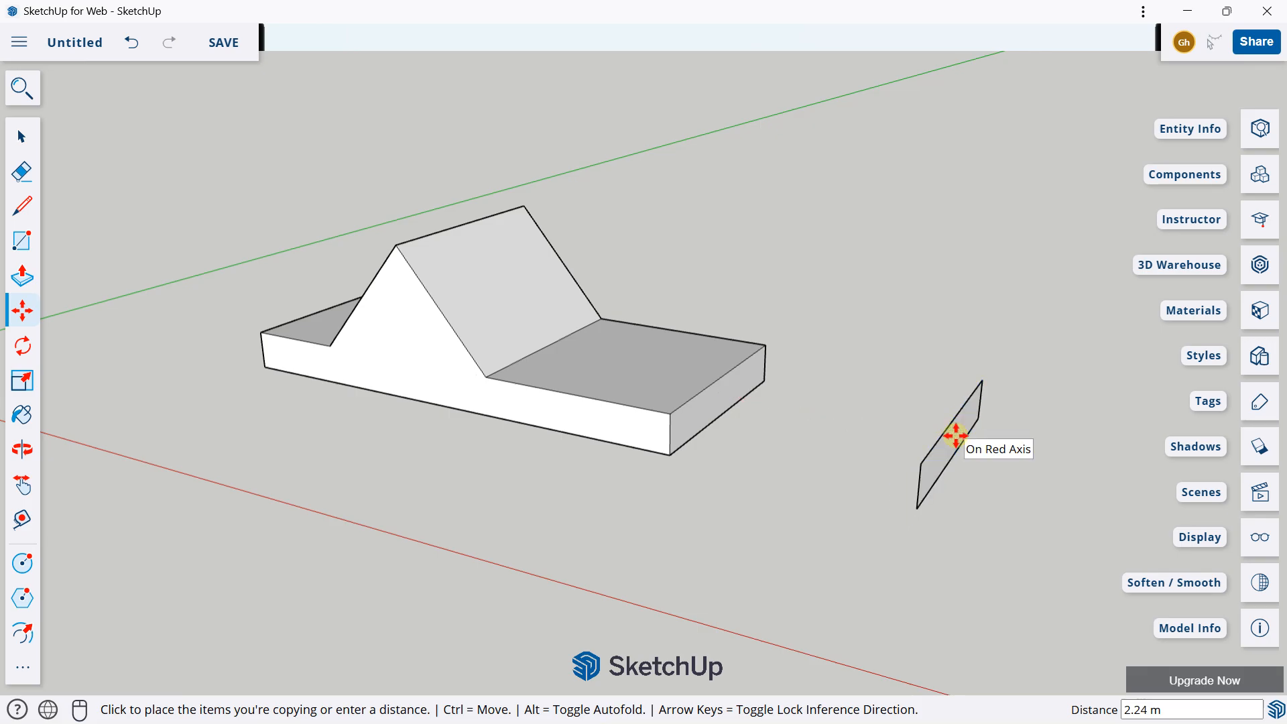
pyautogui.moveTo(955, 435); pyautogui.dragTo(1072, 496, button='middle')
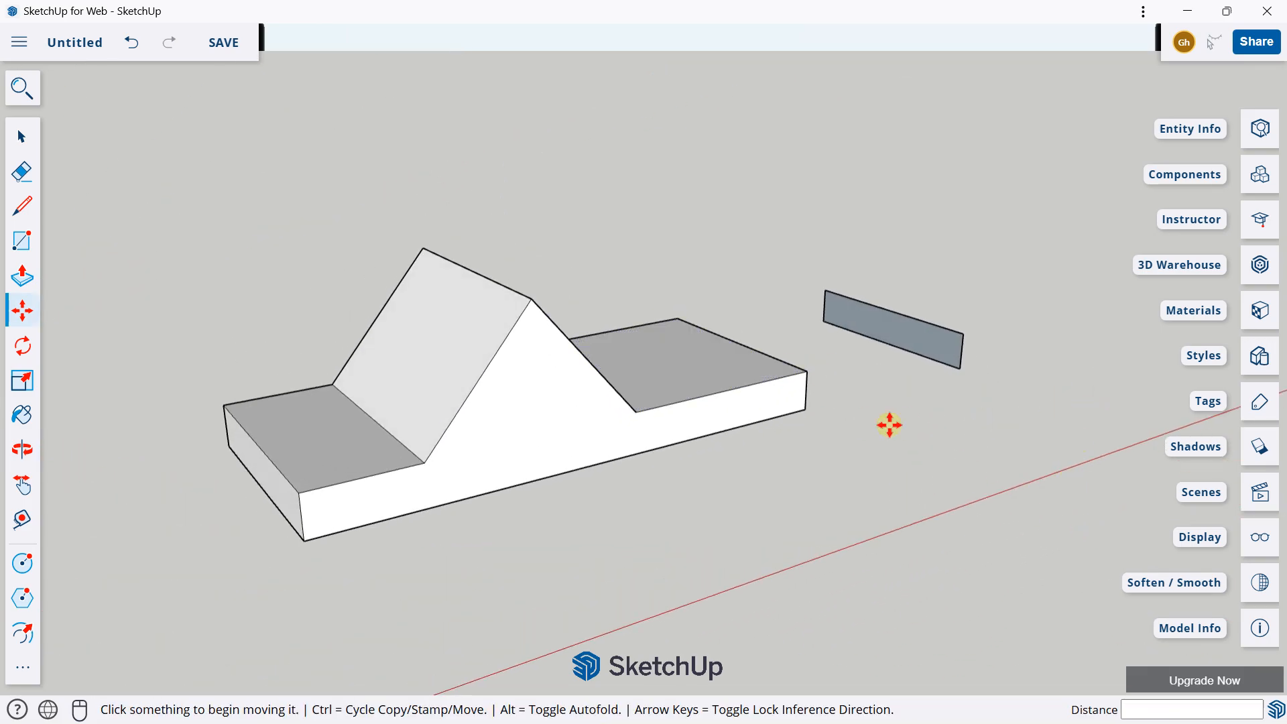
# Step: Delete both copied faces, the one floating above the slab and the one beyond its end
pyautogui.scroll(-3, 902, 364)
pyautogui.moveTo(902, 365); pyautogui.dragTo(600, 353, button='middle')
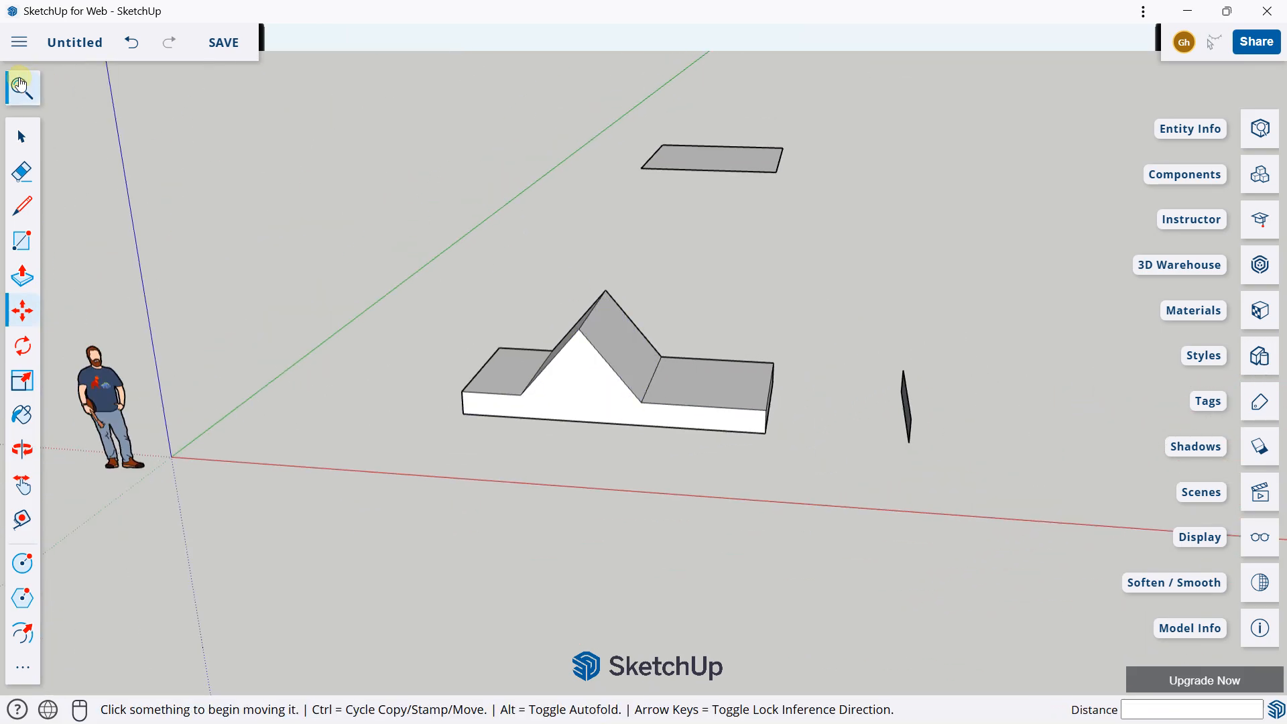
pyautogui.click(18, 136)
pyautogui.moveTo(654, 299); pyautogui.dragTo(627, 154, button='middle')
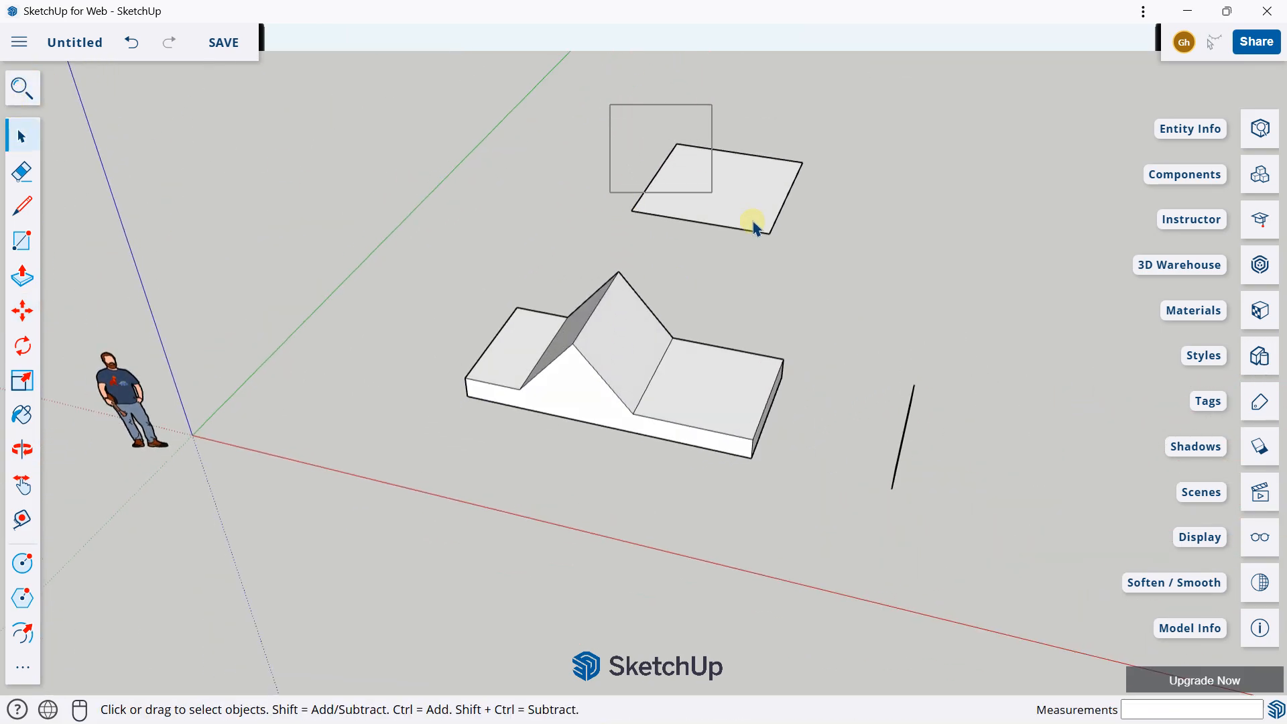
pyautogui.moveTo(754, 228); pyautogui.dragTo(869, 271)
pyautogui.press('Delete')
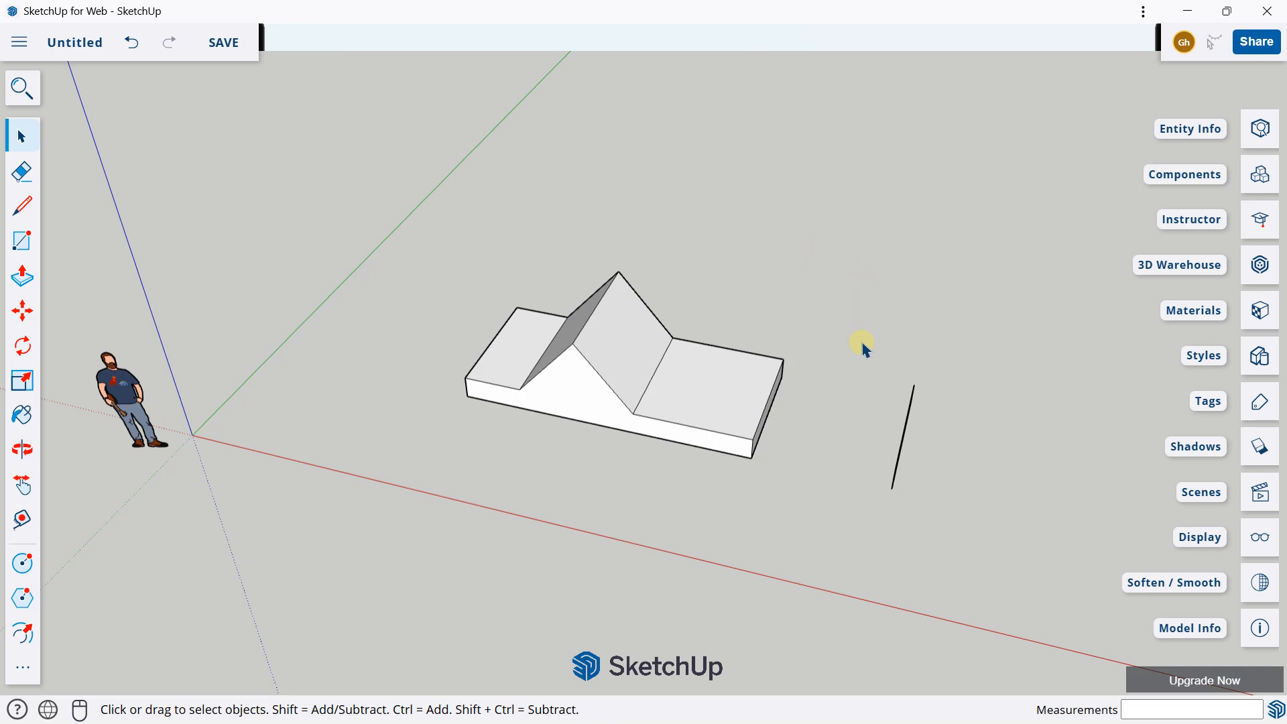
pyautogui.moveTo(859, 341); pyautogui.dragTo(948, 533)
# Step: Move the edge between the ridge slope and the extended flat section straight up by about 0.37 m
pyautogui.moveTo(724, 400); pyautogui.dragTo(644, 372, button='middle')
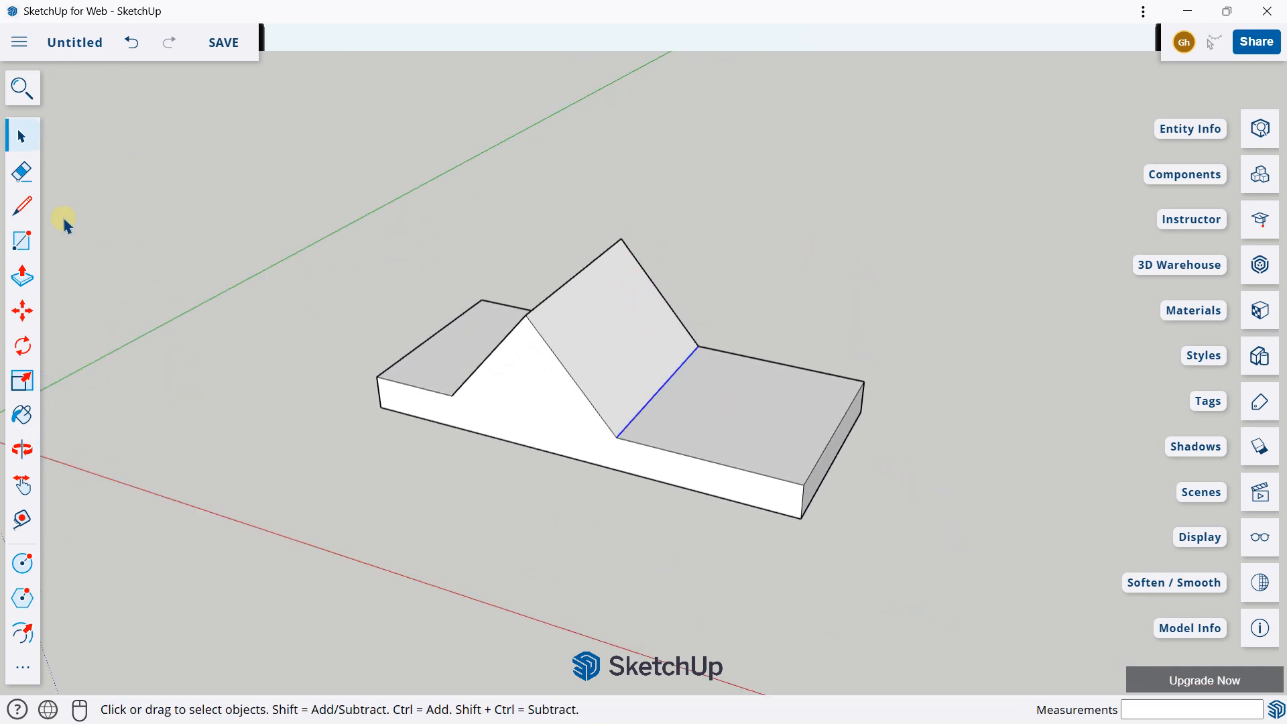
pyautogui.click(20, 311)
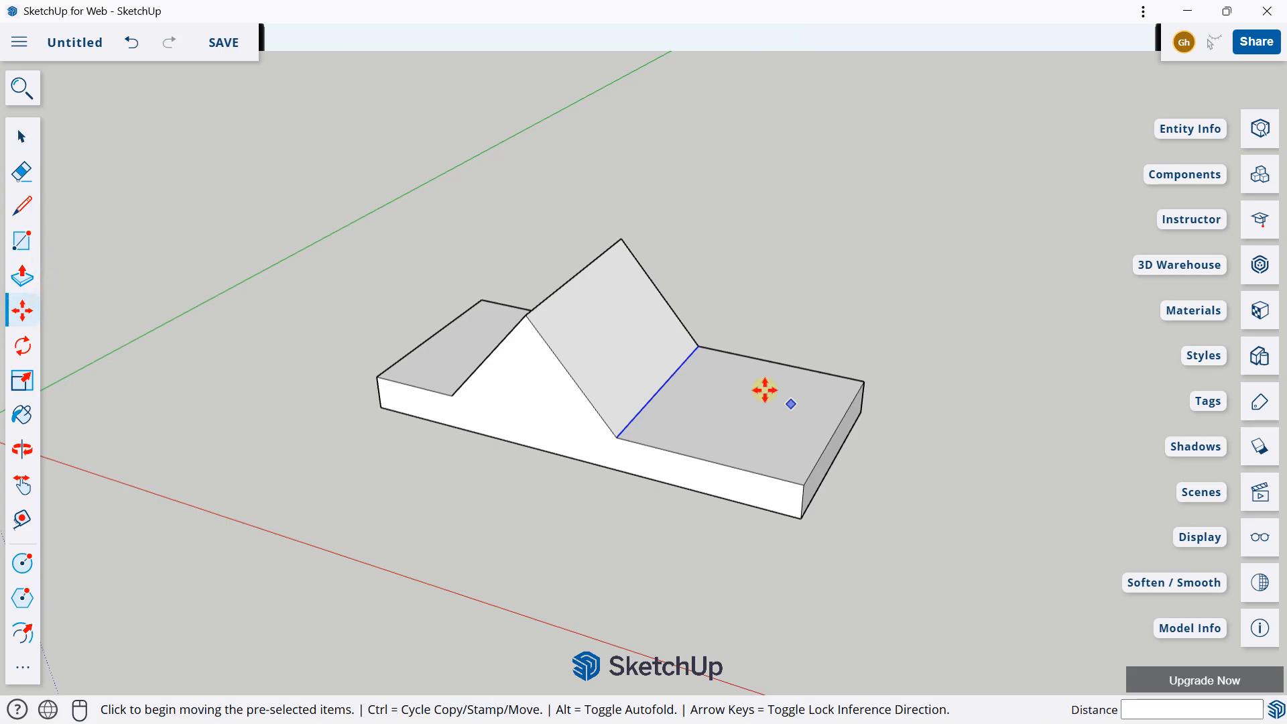
pyautogui.click(680, 364)
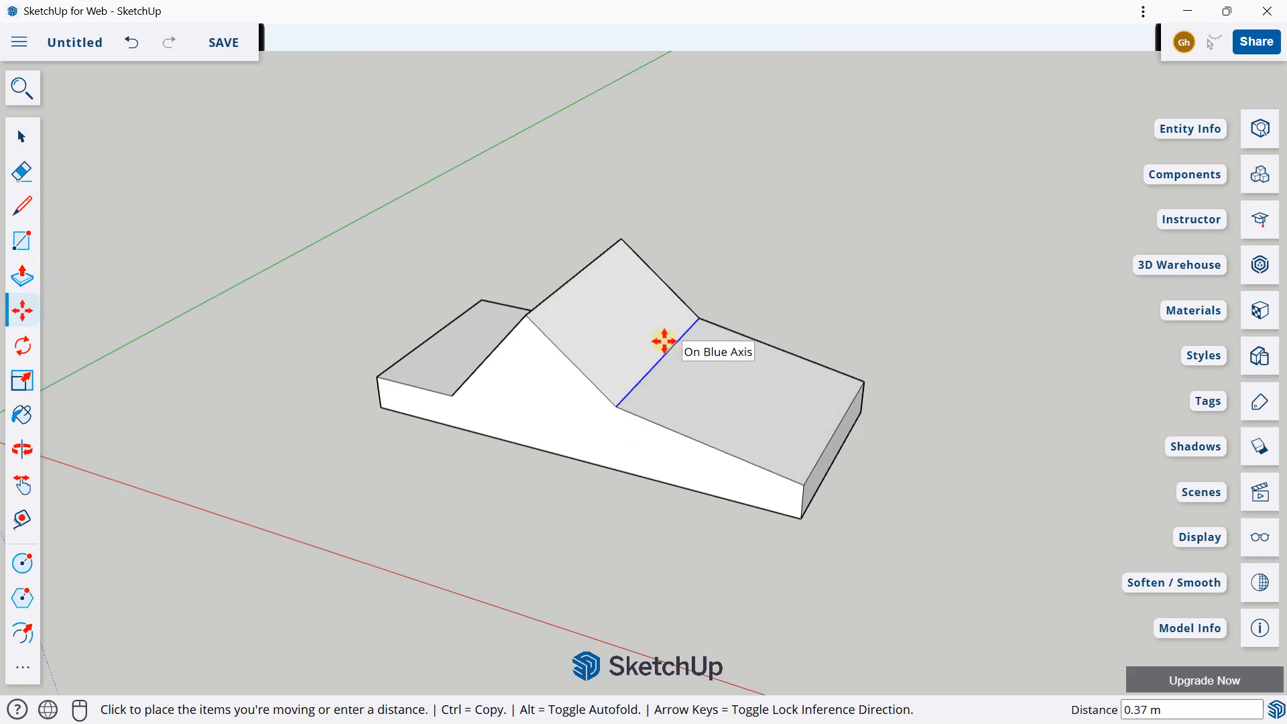
pyautogui.moveTo(663, 342); pyautogui.dragTo(208, 268, button='middle')
# Step: Make the whole ridged slab a group and select that group
pyautogui.click(21, 137)
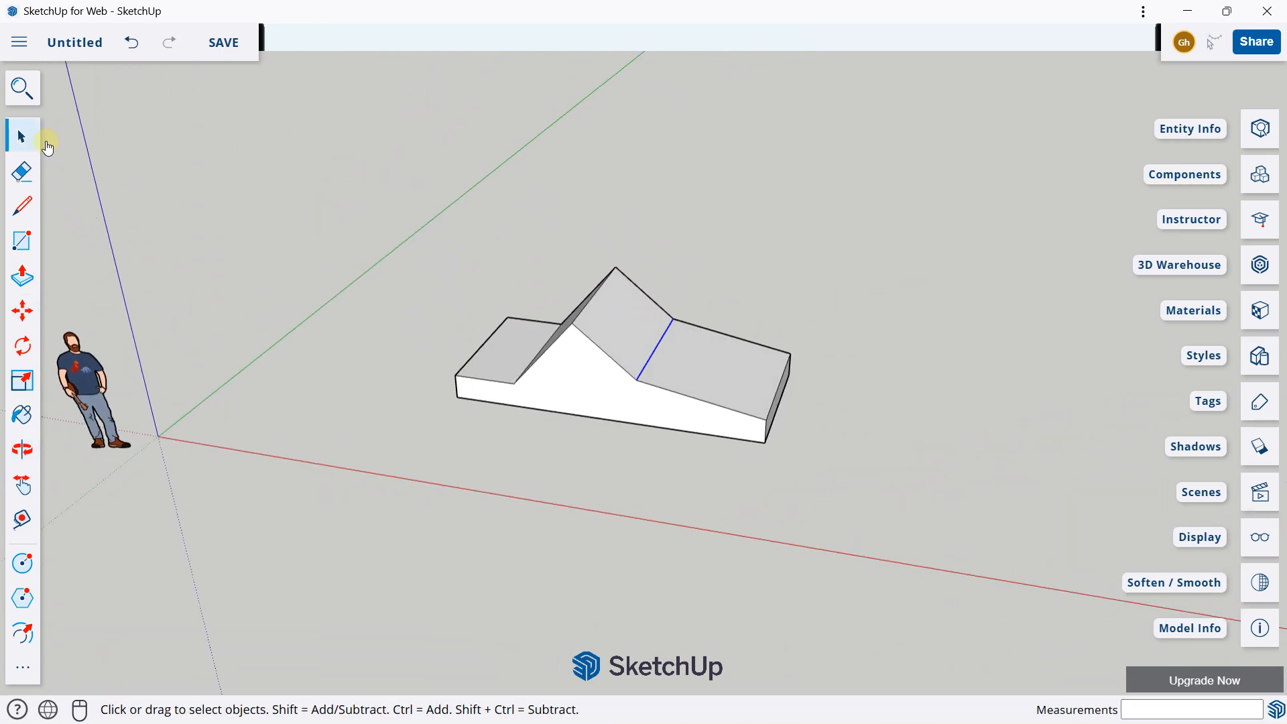
pyautogui.moveTo(432, 258); pyautogui.dragTo(875, 511)
pyautogui.rightClick(687, 373)
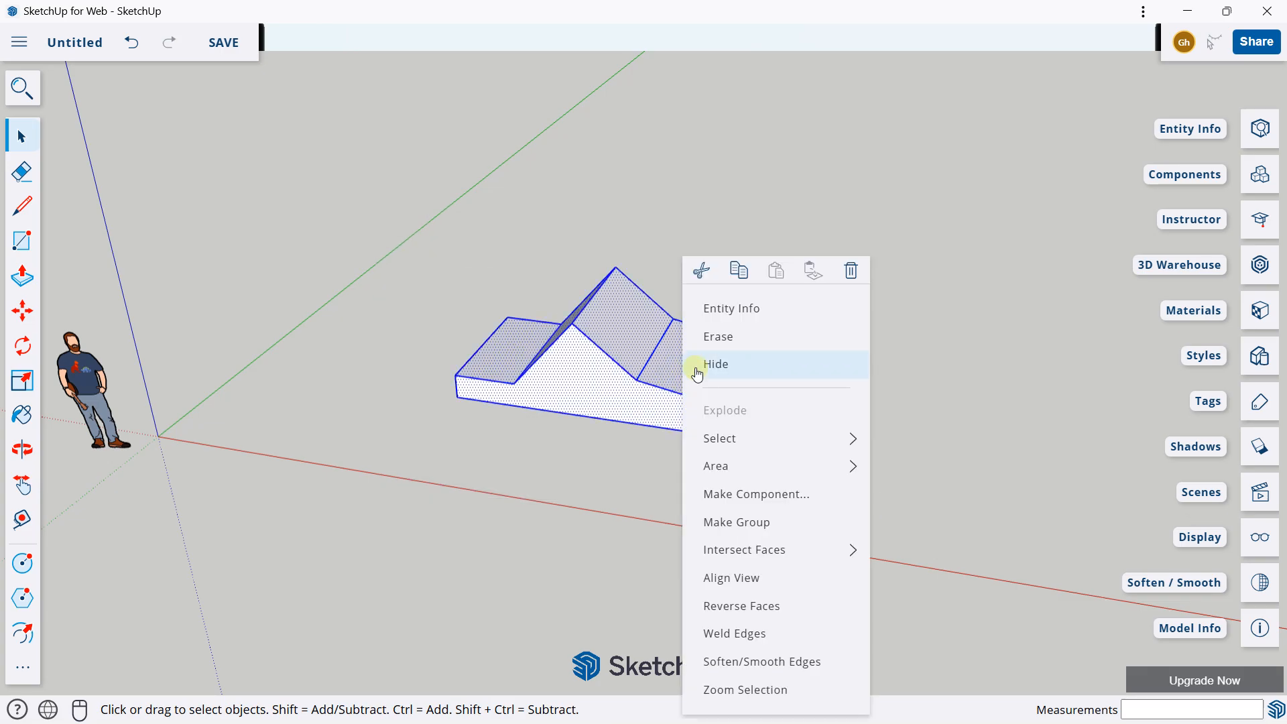
pyautogui.click(744, 521)
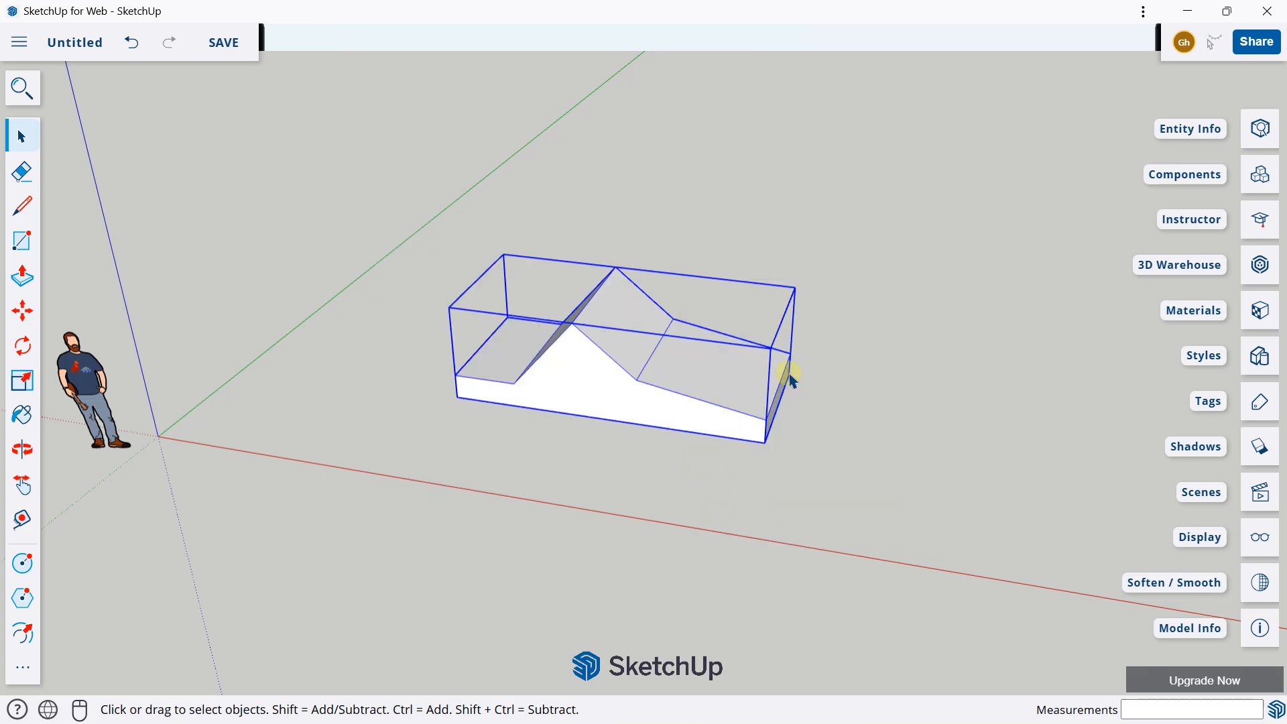
pyautogui.moveTo(789, 380); pyautogui.dragTo(733, 250, button='middle')
pyautogui.click(740, 228)
pyautogui.click(631, 314)
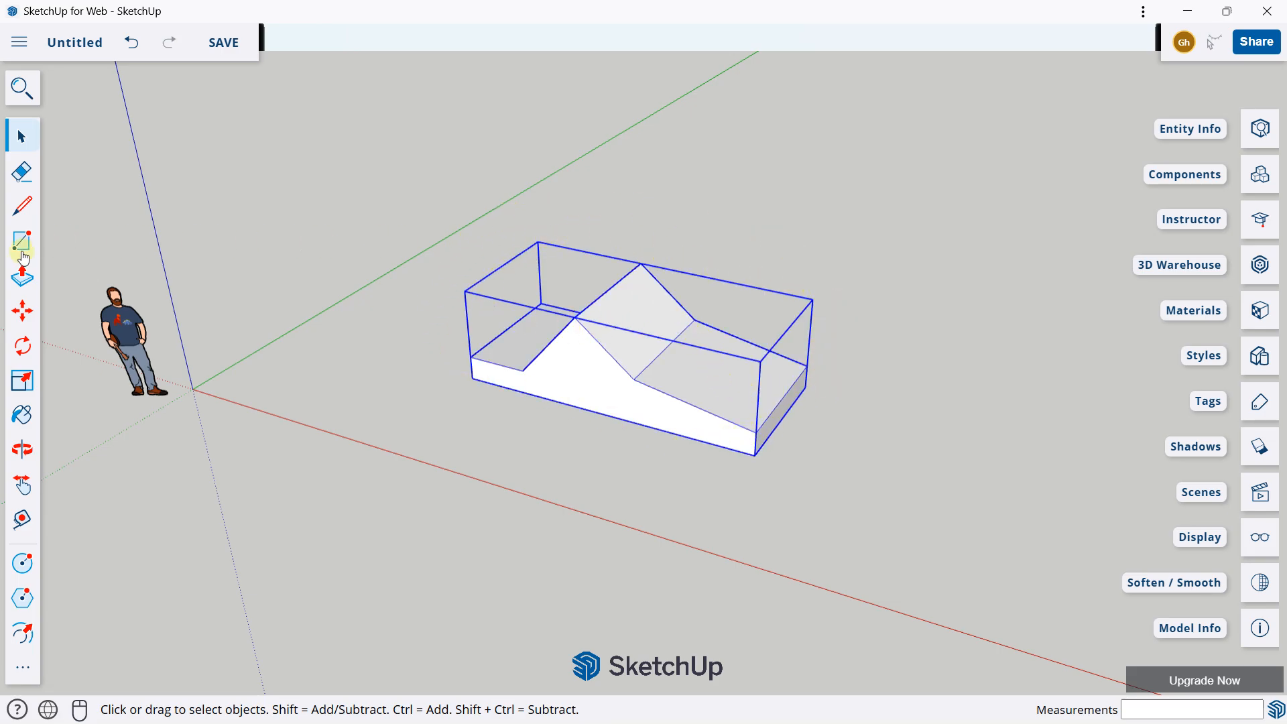
# Step: Move the group to a new position farther back from the red axis
pyautogui.click(20, 311)
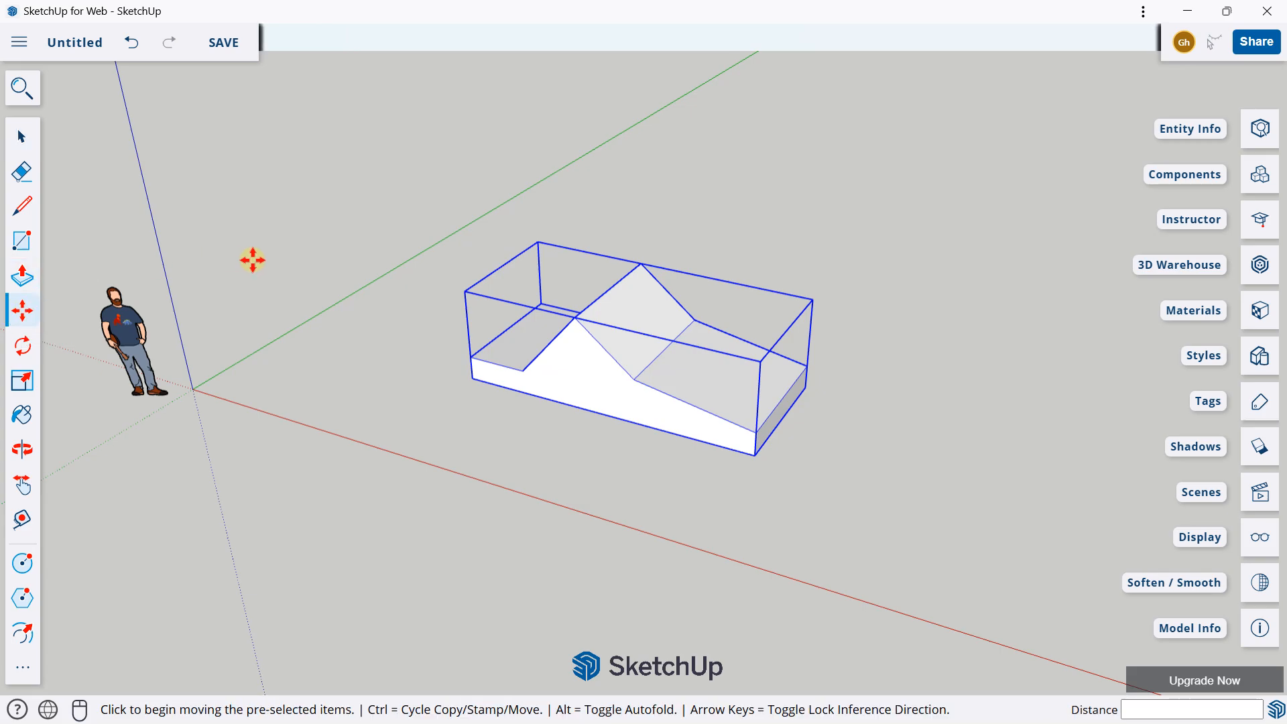
pyautogui.scroll(-2, 253, 259)
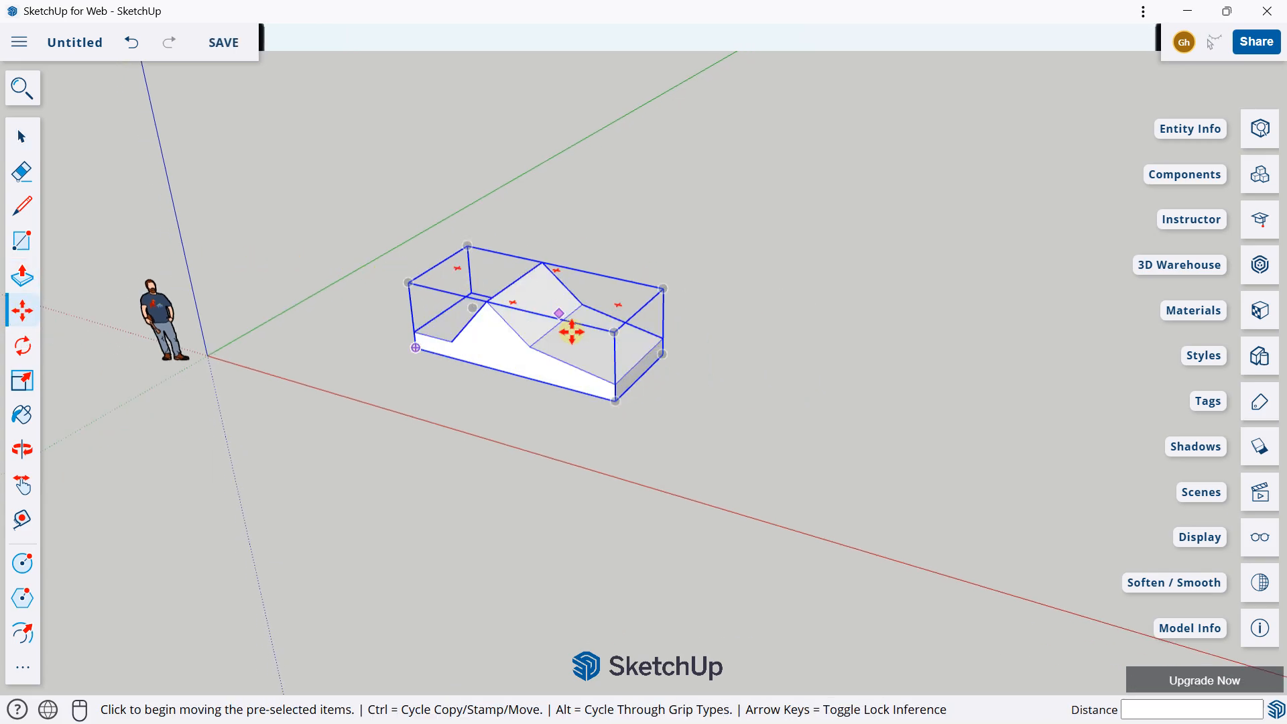
pyautogui.click(484, 335)
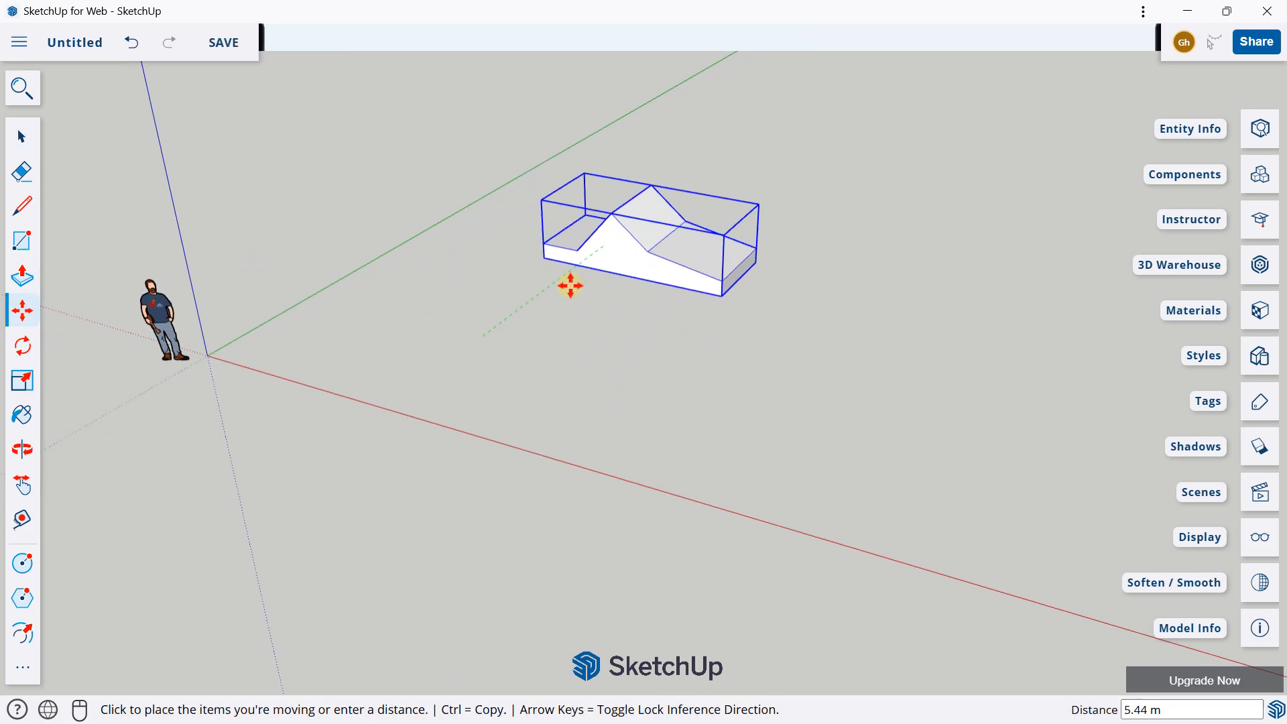
pyautogui.click(642, 272)
pyautogui.keyDown('shift'); pyautogui.moveTo(631, 242); pyautogui.dragTo(434, 248, button='middle'); pyautogui.keyUp('shift')
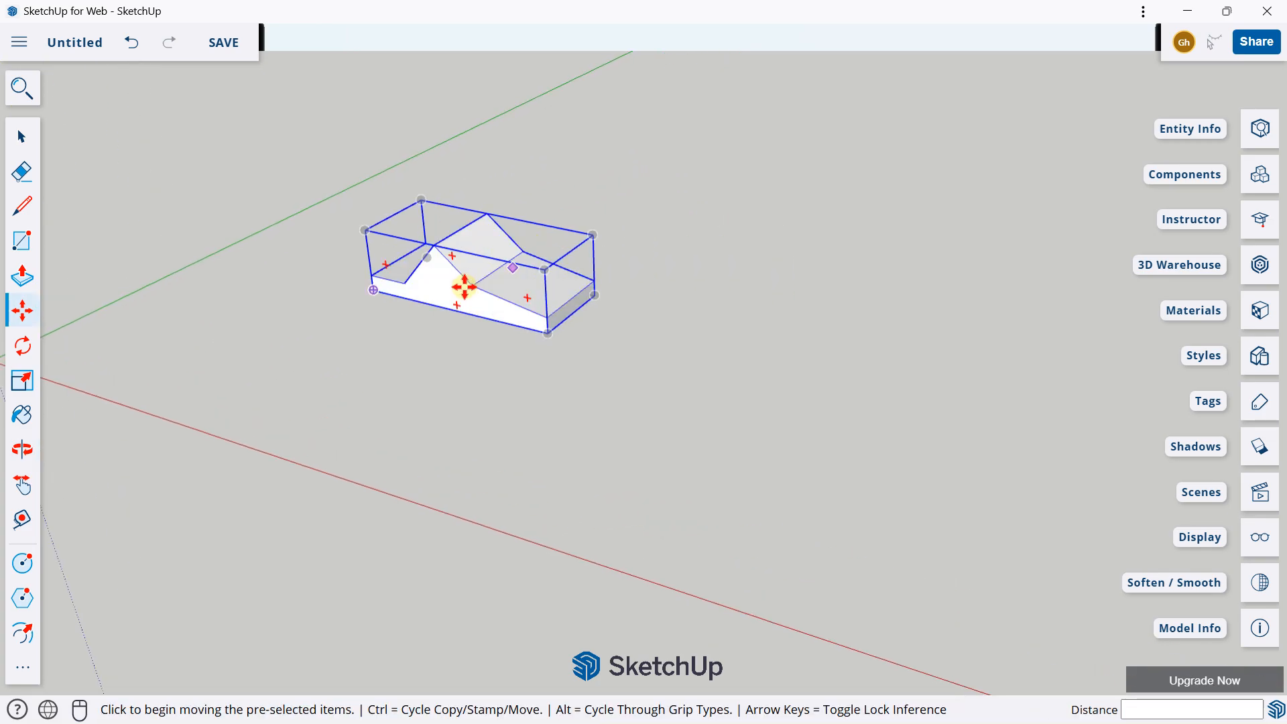
# Step: Move the group about 7.64 m sideways, picking it up by its lower front corner
pyautogui.scroll(3, 461, 290)
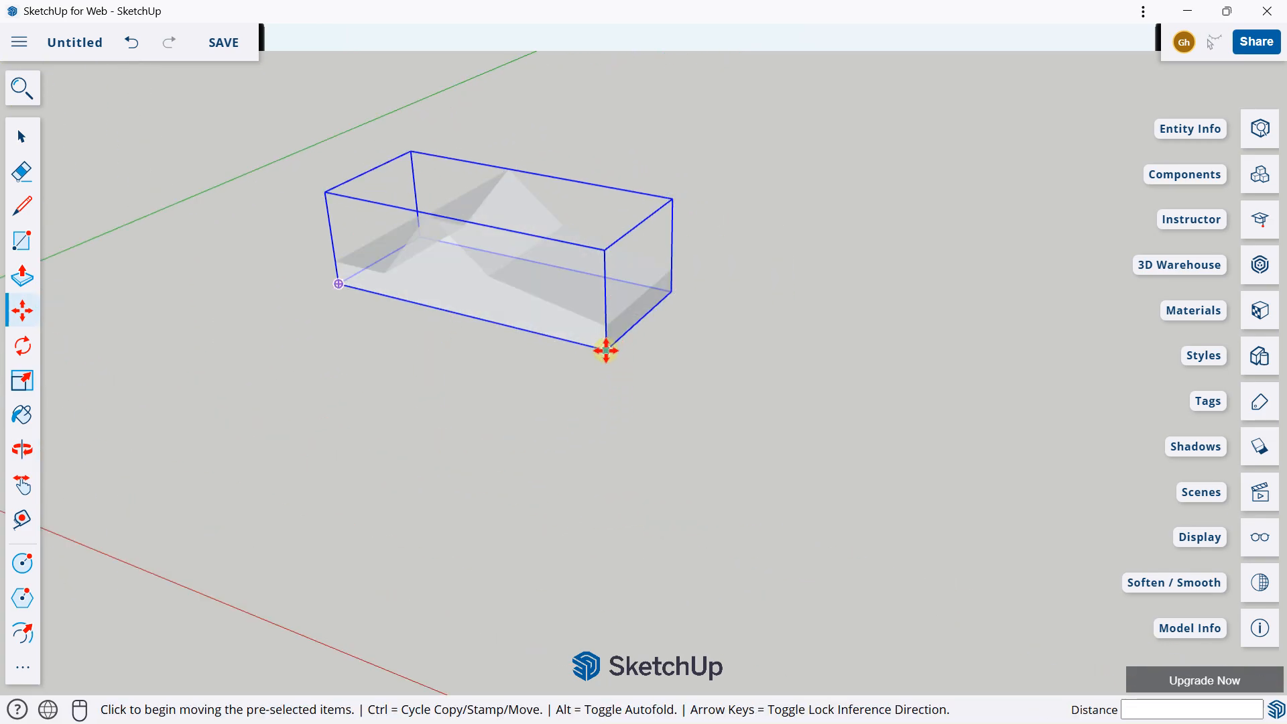
pyautogui.moveTo(603, 348); pyautogui.dragTo(606, 382, button='middle')
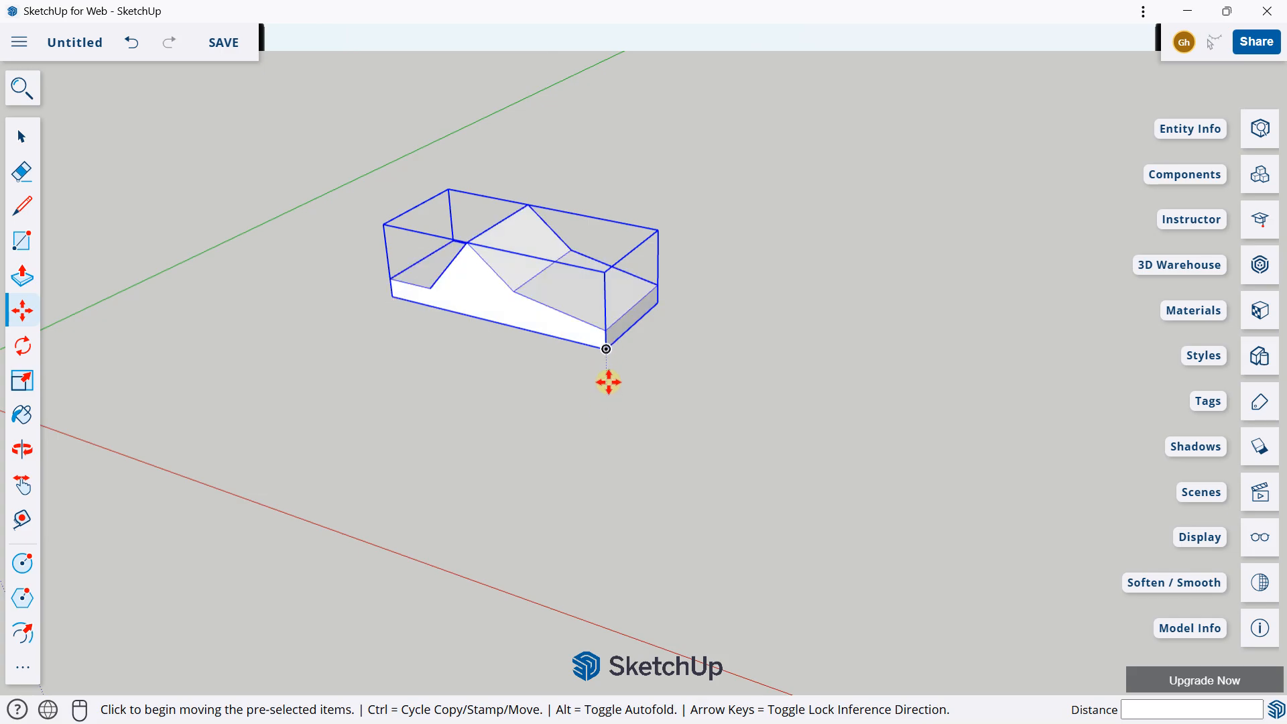
pyautogui.click(607, 347)
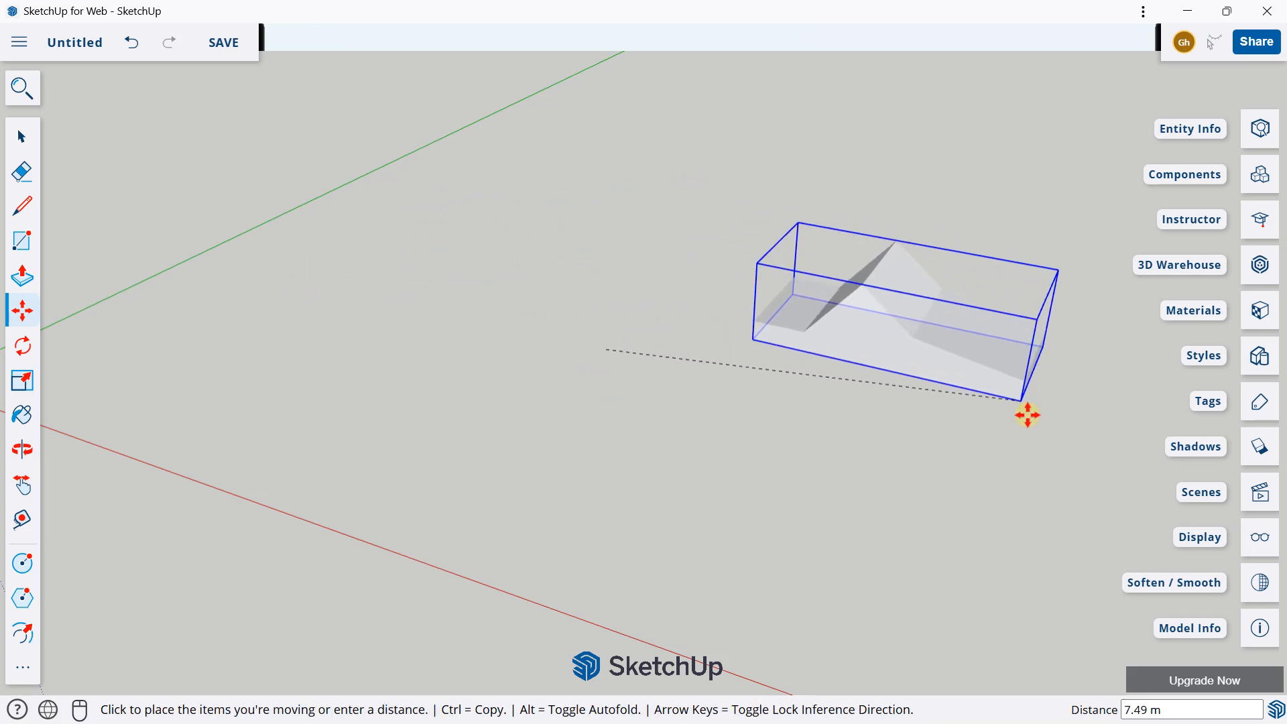
pyautogui.click(1022, 454)
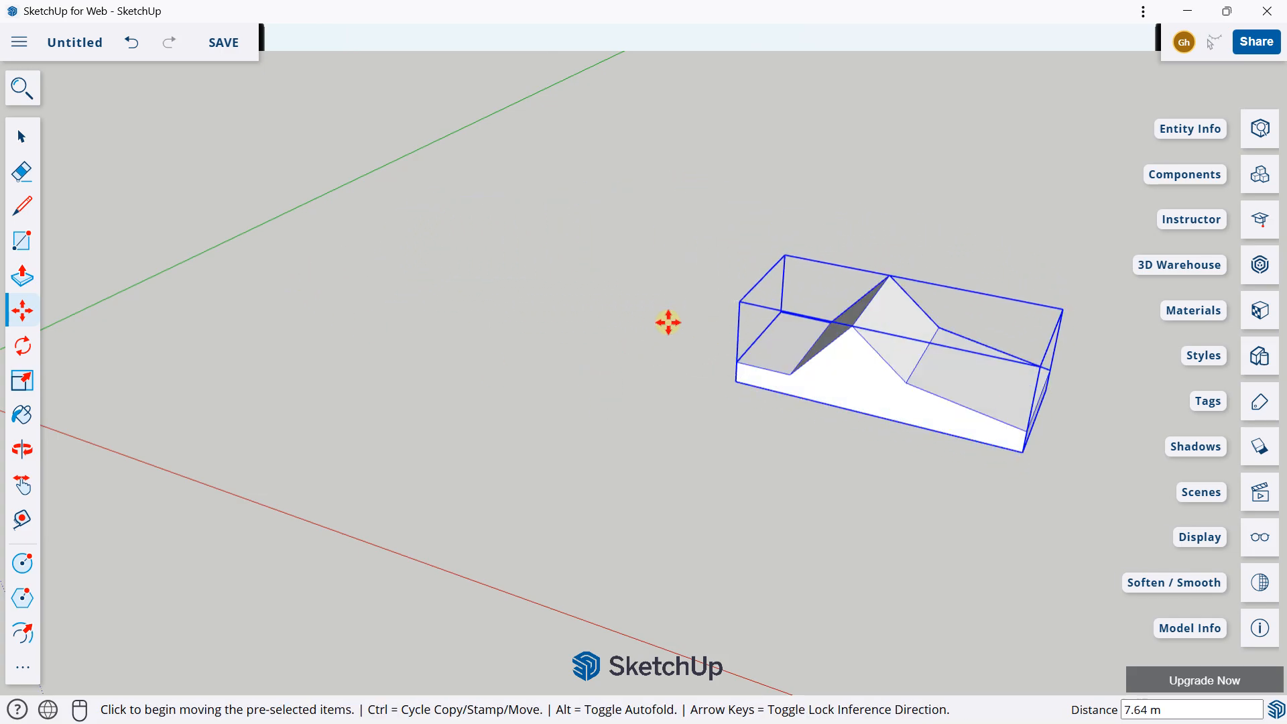
# Step: Draw a ground rectangle about 7.75 m by 4.54 m between the origin and the group
pyautogui.moveTo(669, 321); pyautogui.dragTo(429, 295, button='middle')
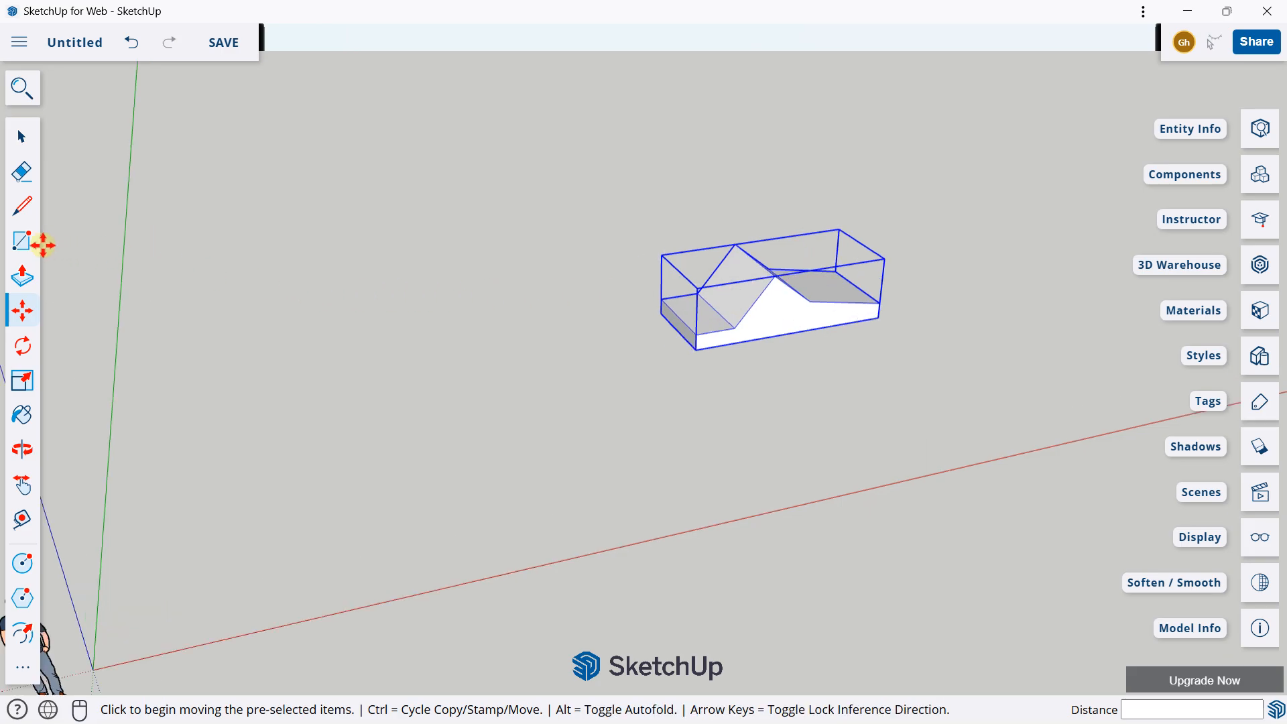
pyautogui.click(22, 240)
pyautogui.click(269, 442)
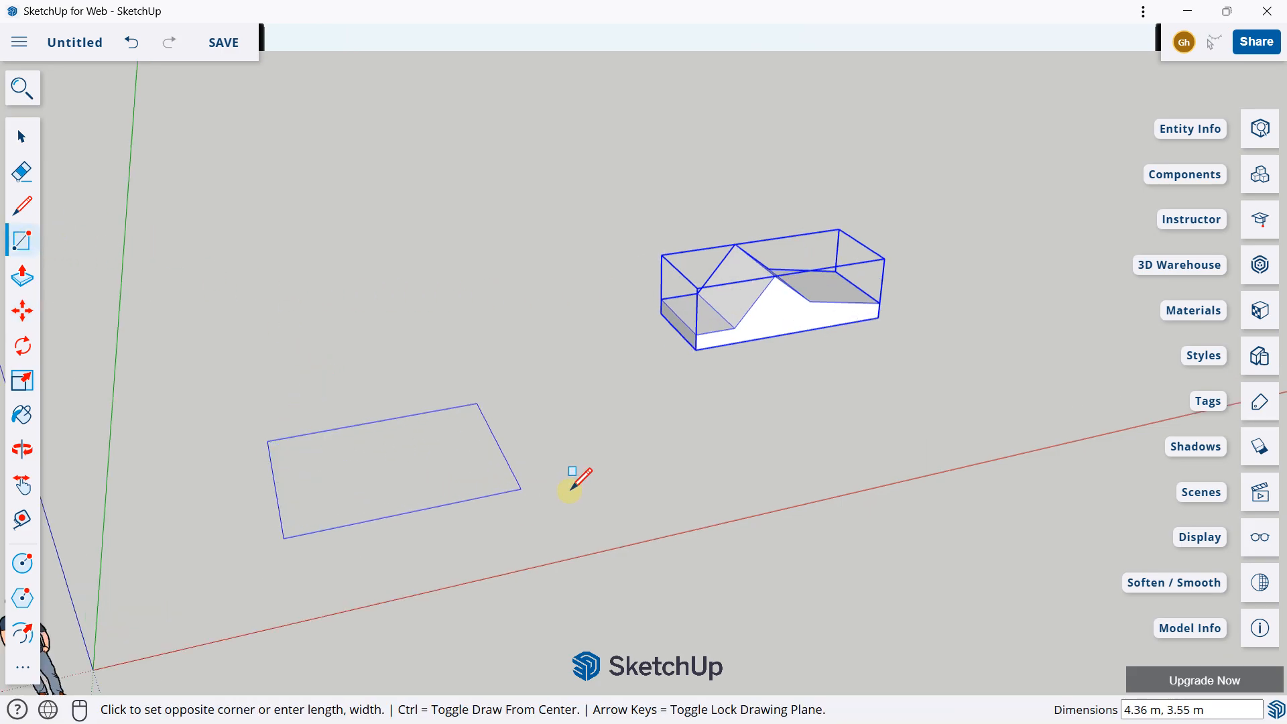
pyautogui.click(703, 463)
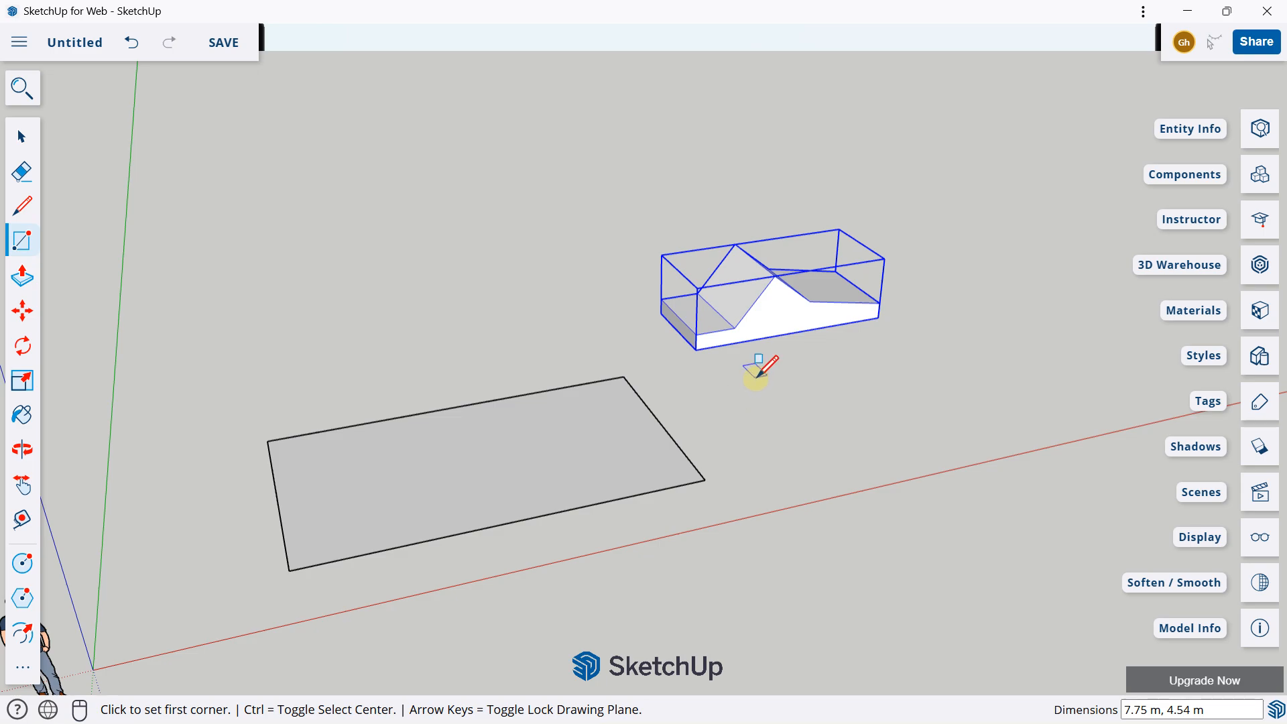
# Step: Move the rectangle's short edge nearest the green axis outward by about 1.90 m along the red axis
pyautogui.moveTo(760, 366); pyautogui.dragTo(575, 389, button='middle')
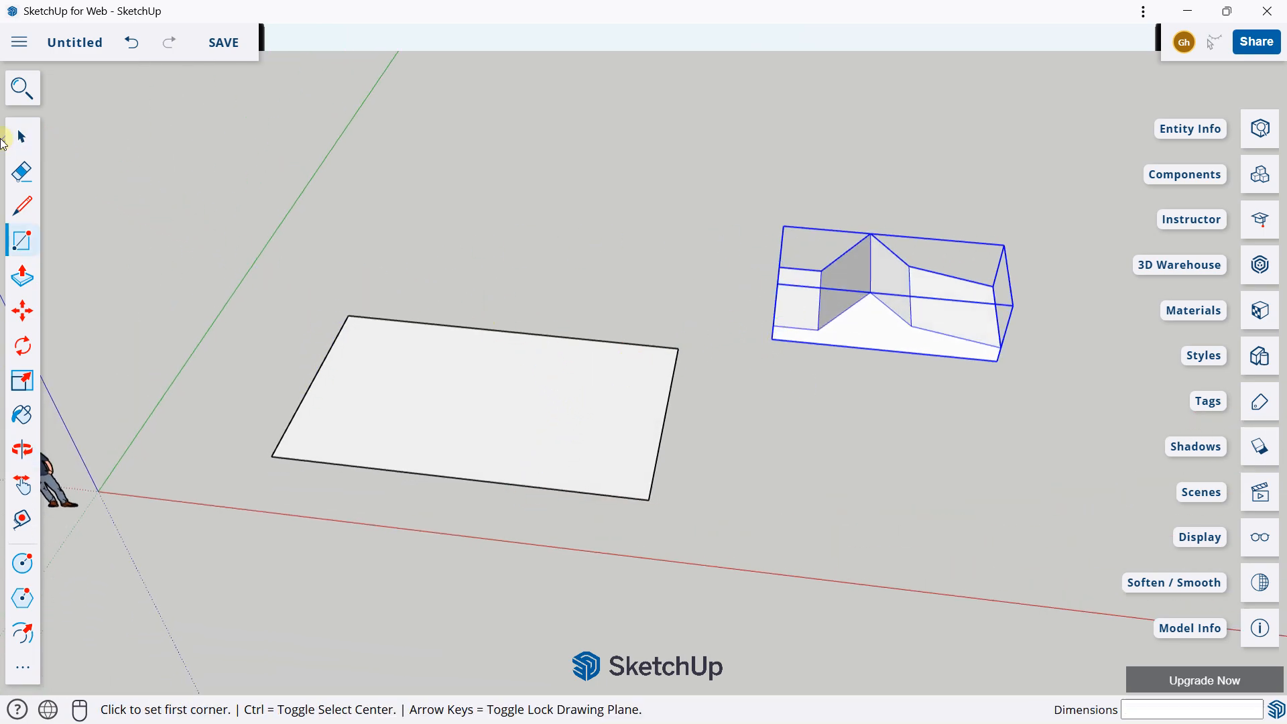
pyautogui.click(16, 139)
pyautogui.moveTo(667, 287); pyautogui.dragTo(722, 338, button='middle')
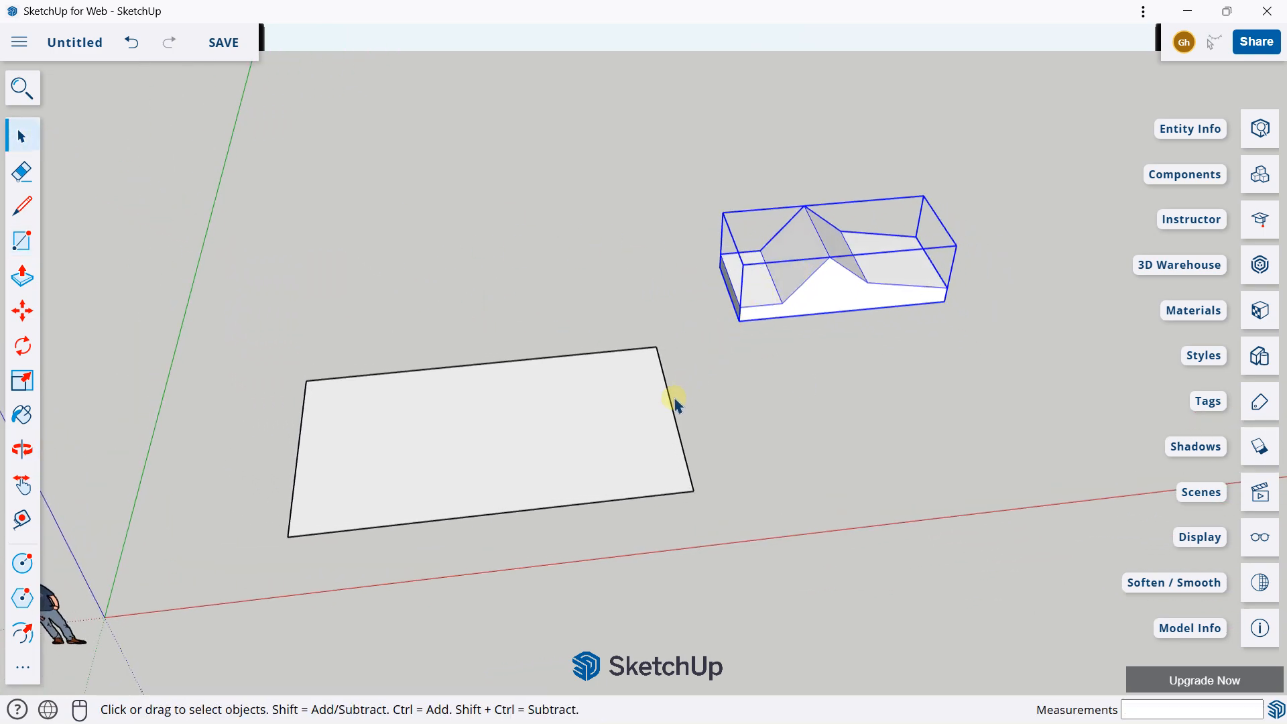
pyautogui.click(624, 357)
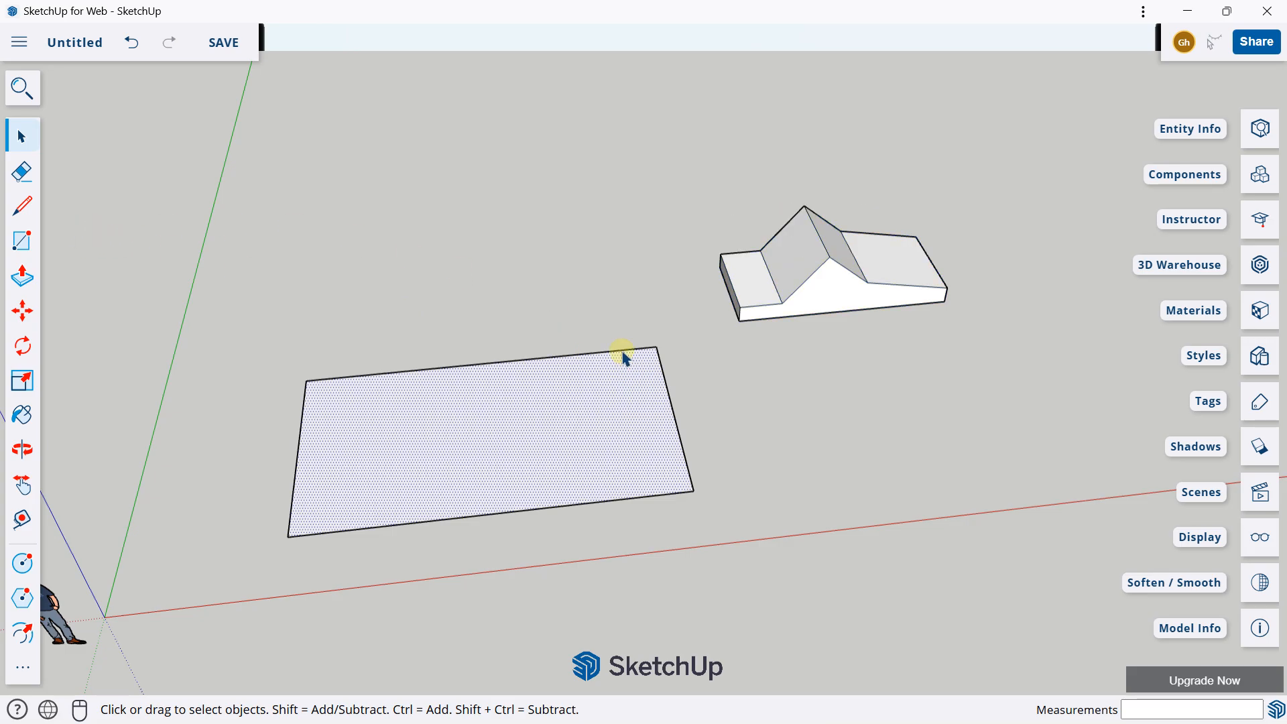
pyautogui.click(614, 321)
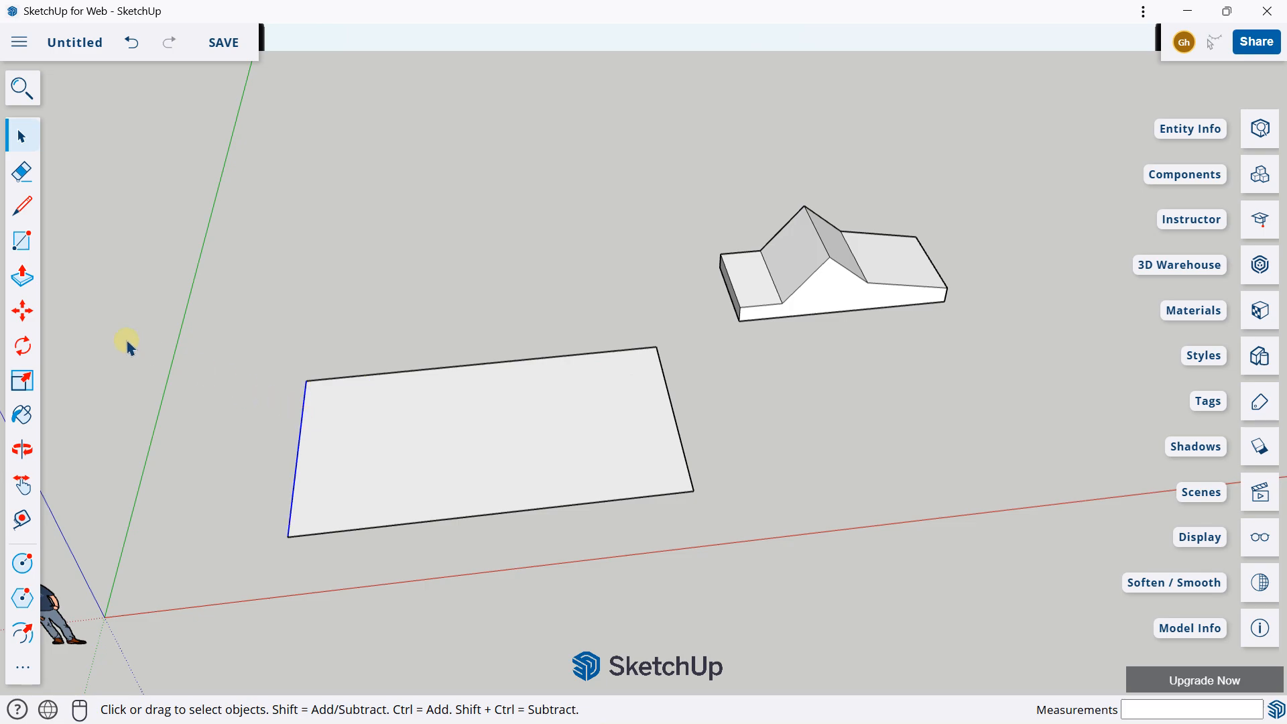
pyautogui.click(33, 315)
pyautogui.click(304, 430)
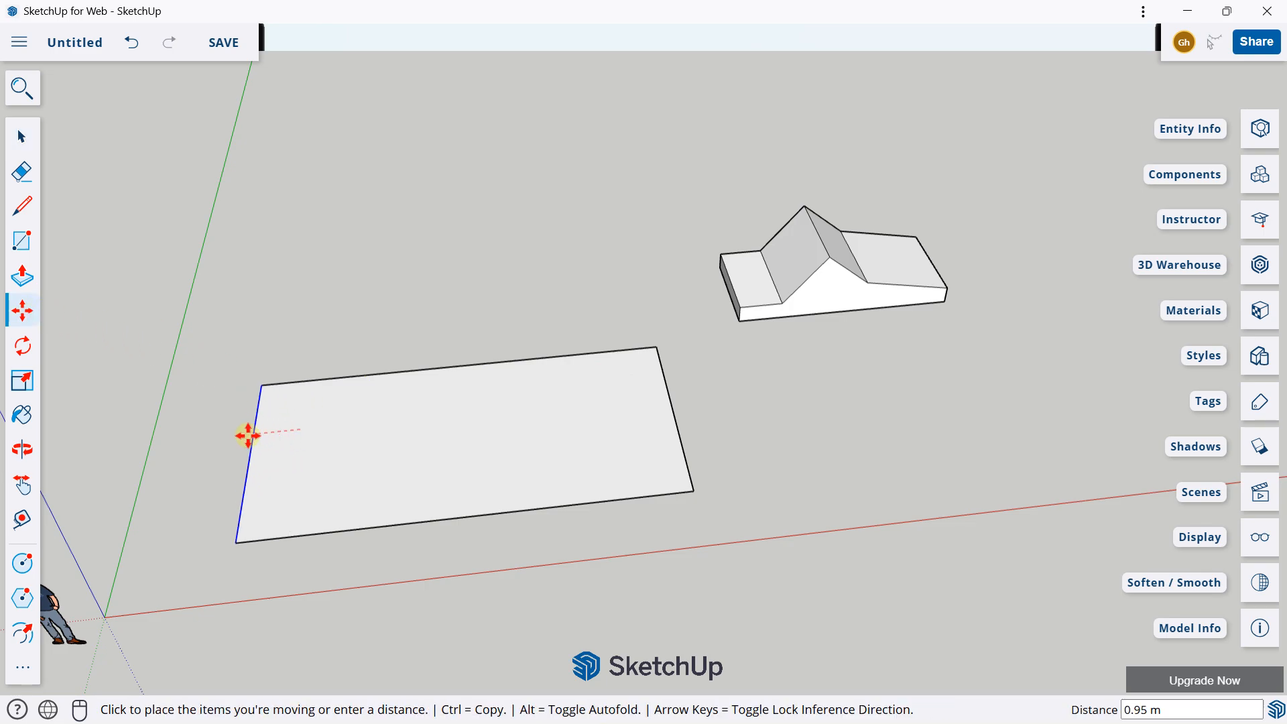
pyautogui.click(207, 436)
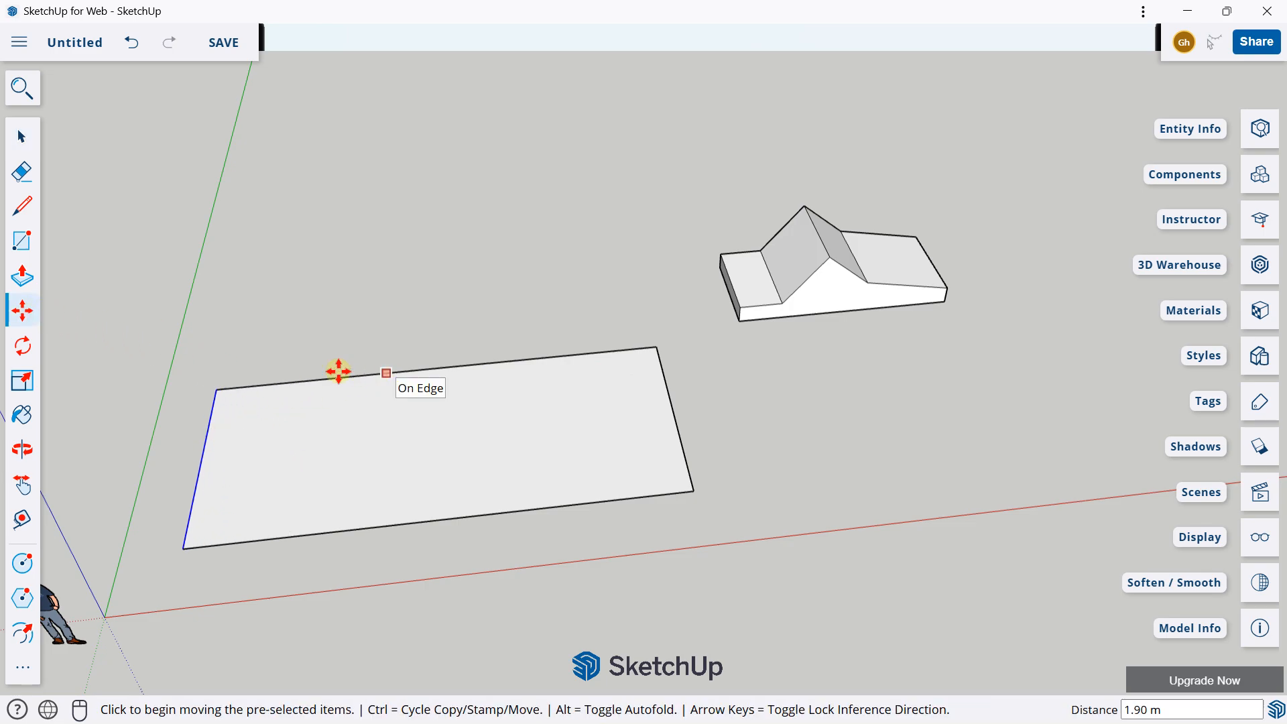
# Step: Move the rectangle's long edge farthest from the red axis outward by about 2.91 m along the green axis
pyautogui.click(22, 136)
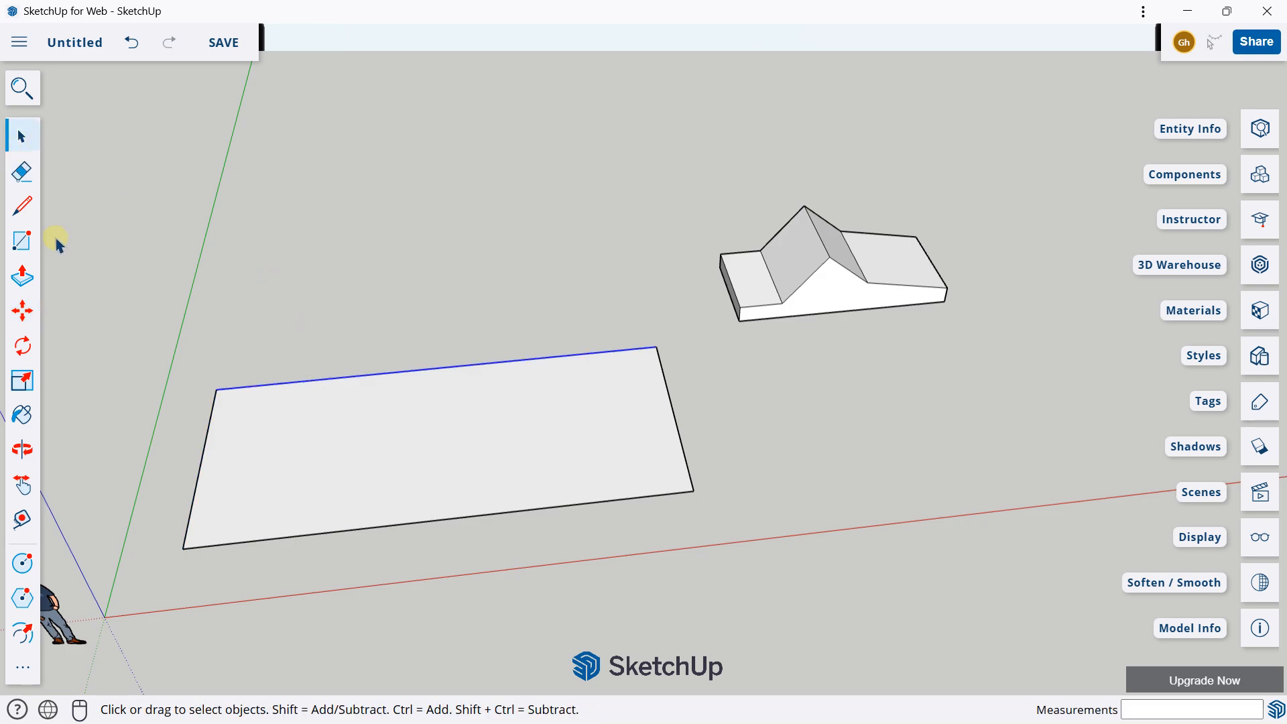
pyautogui.click(22, 310)
pyautogui.click(320, 377)
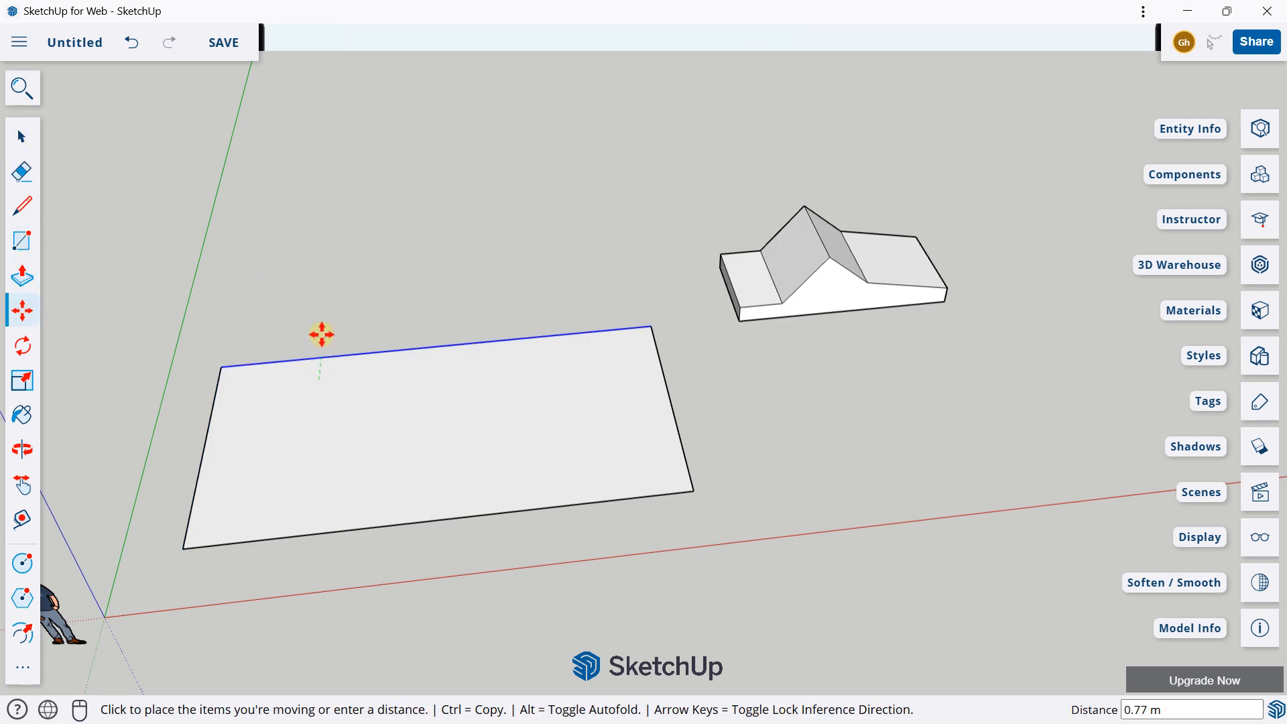
pyautogui.click(321, 297)
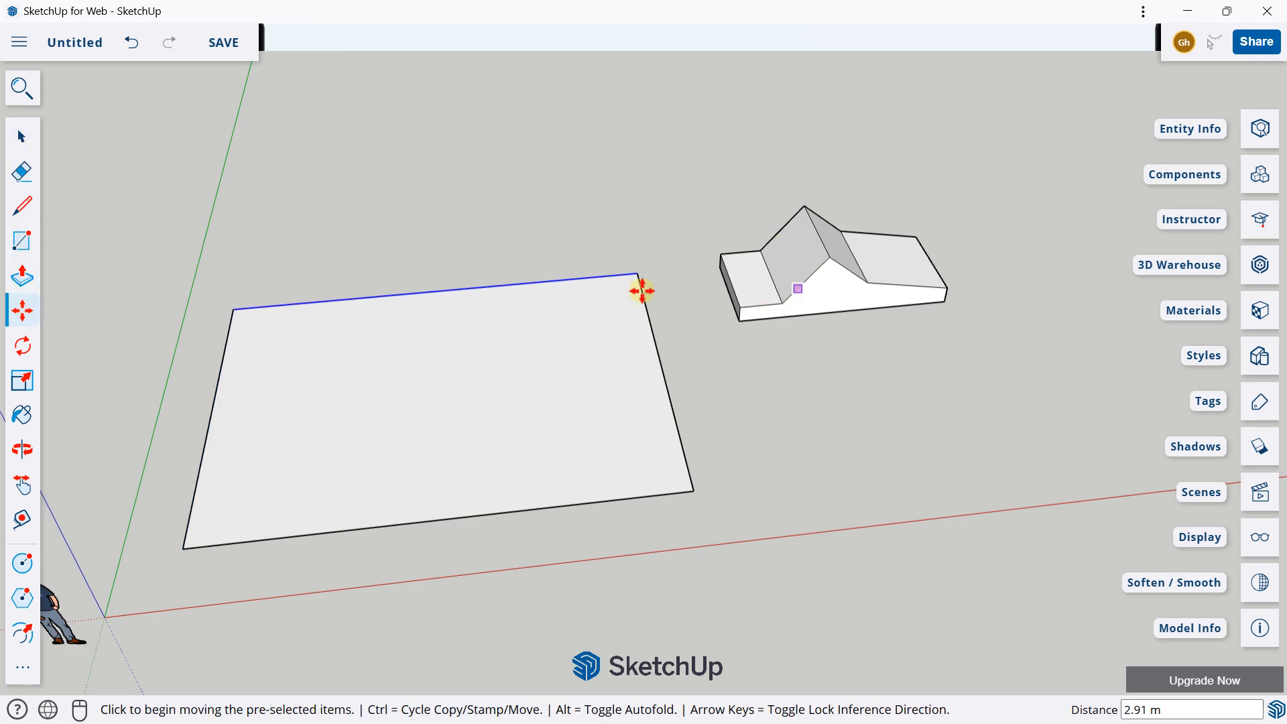
# Step: Move the group onto the rectangle, snapping the group's lower front origin corner to the rectangle's corner nearest the origin
pyautogui.click(22, 136)
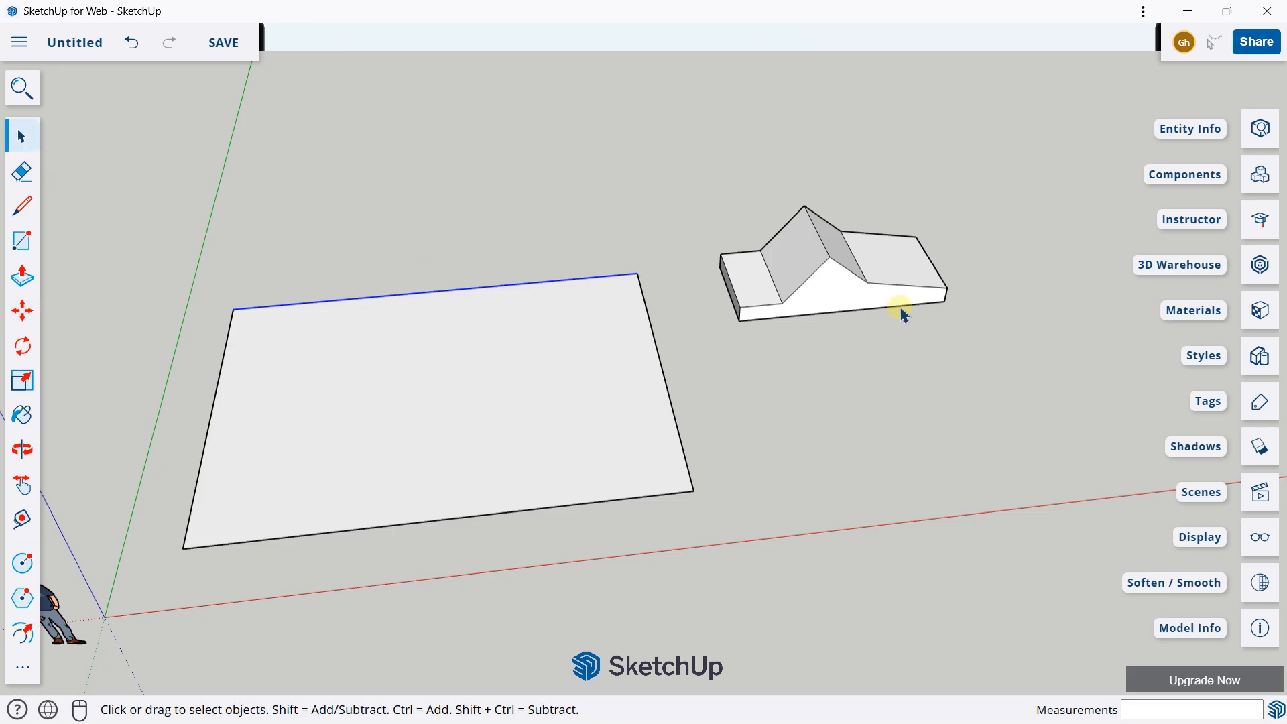
pyautogui.click(883, 293)
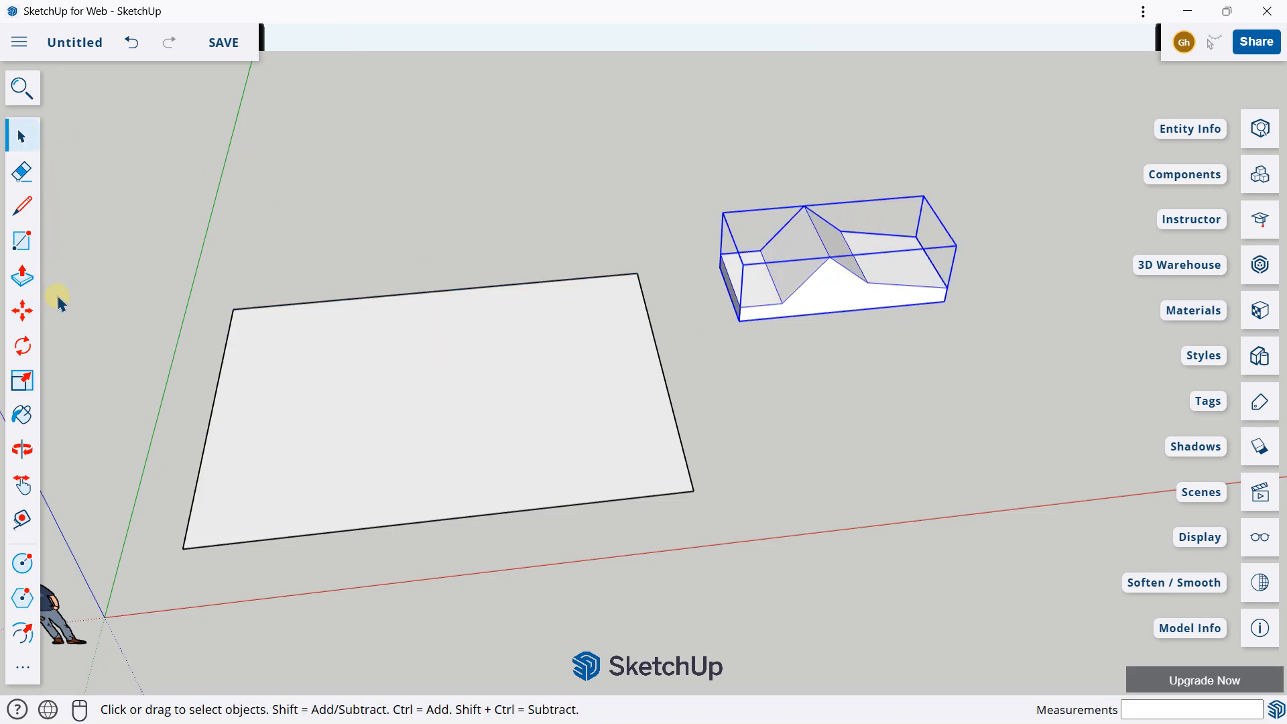
pyautogui.click(22, 310)
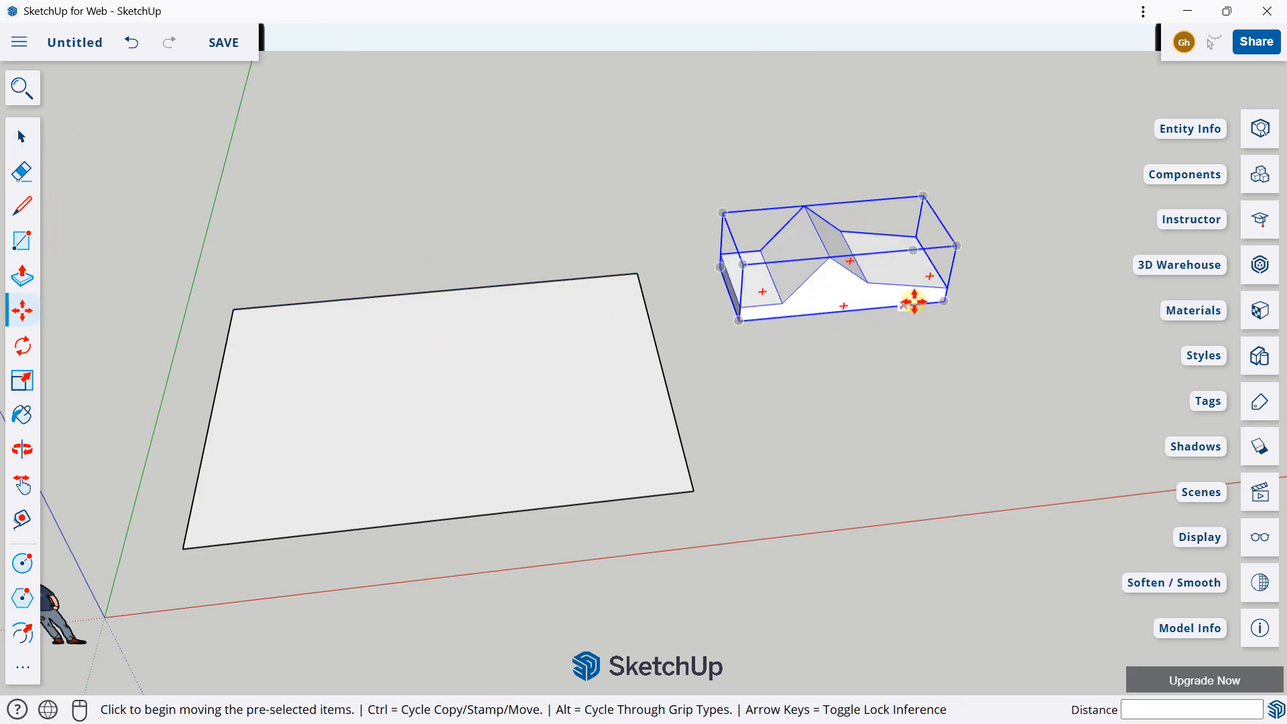
pyautogui.click(731, 310)
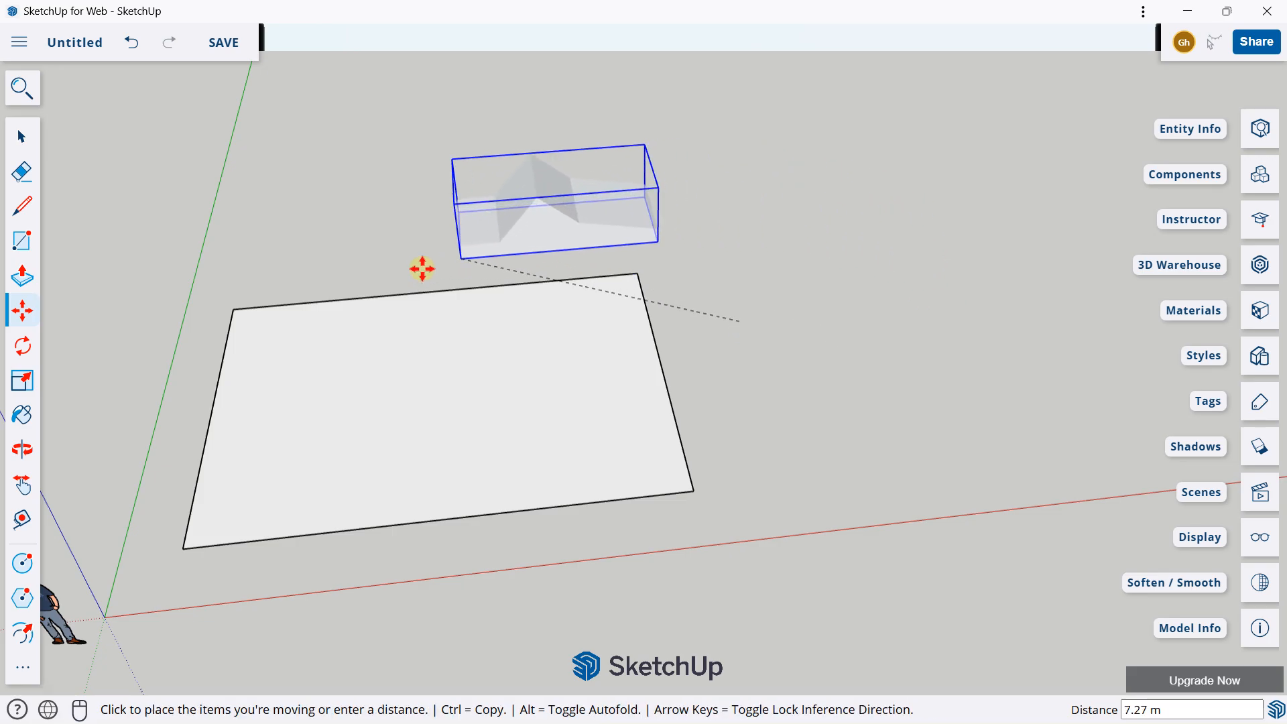
pyautogui.click(181, 549)
# Step: Move the group about 7.01 m by its lower rear corner to the rectangle's far corner, diagonally opposite the origin
pyautogui.moveTo(580, 329); pyautogui.dragTo(546, 307, button='middle')
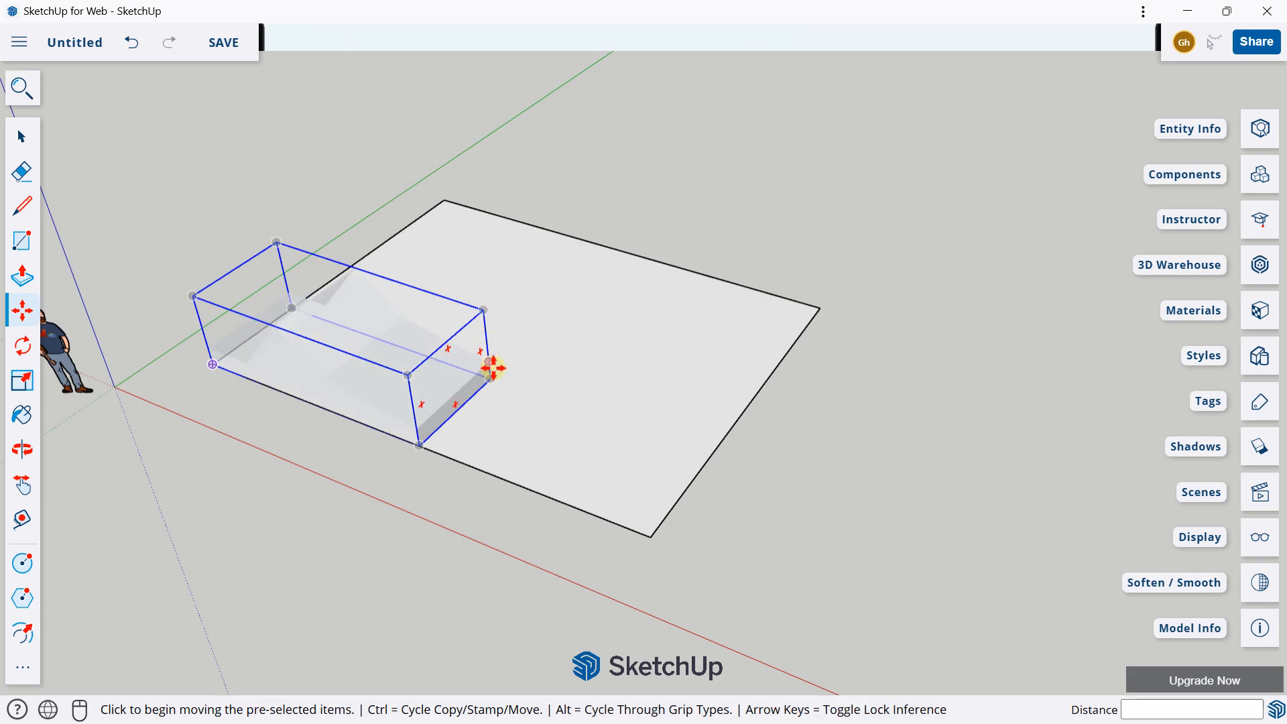
pyautogui.click(502, 362)
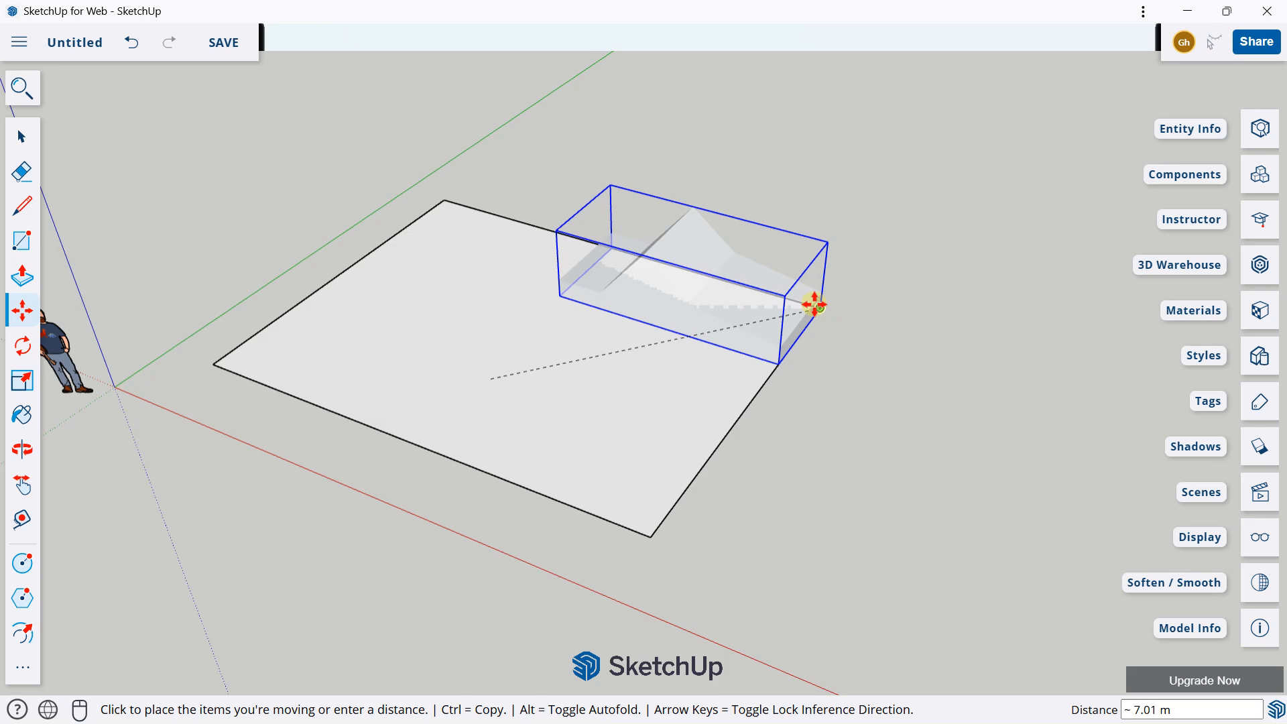
pyautogui.click(820, 307)
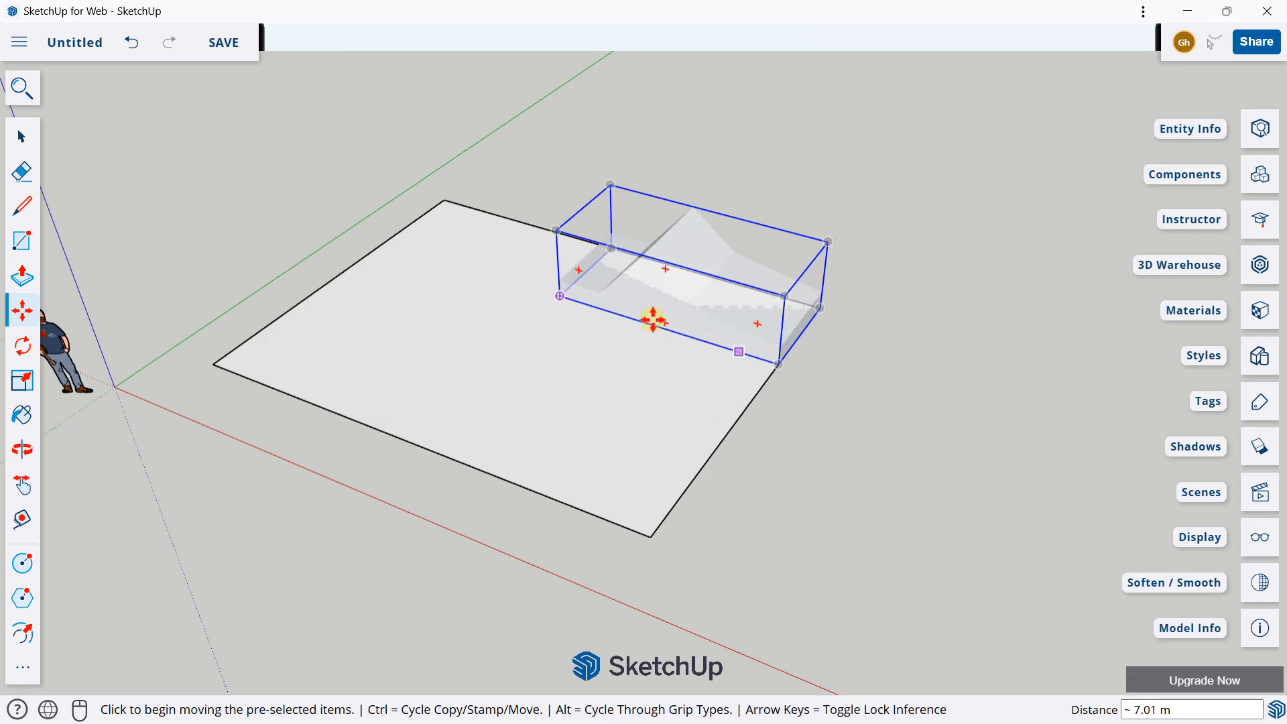
# Step: Move the group about 5.53 m to the rectangle's long edge near the red axis, and about 5.52 m back to the far corner
pyautogui.click(559, 292)
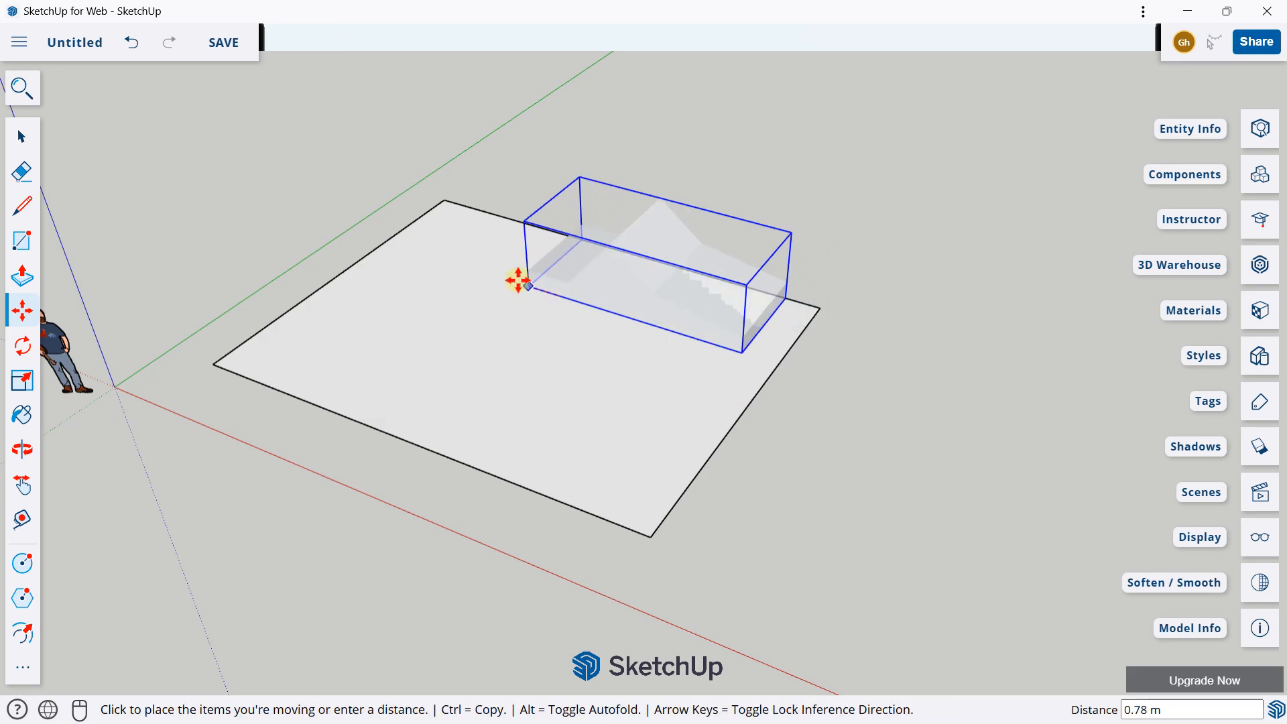
pyautogui.click(328, 409)
pyautogui.moveTo(224, 380); pyautogui.dragTo(668, 377, button='middle')
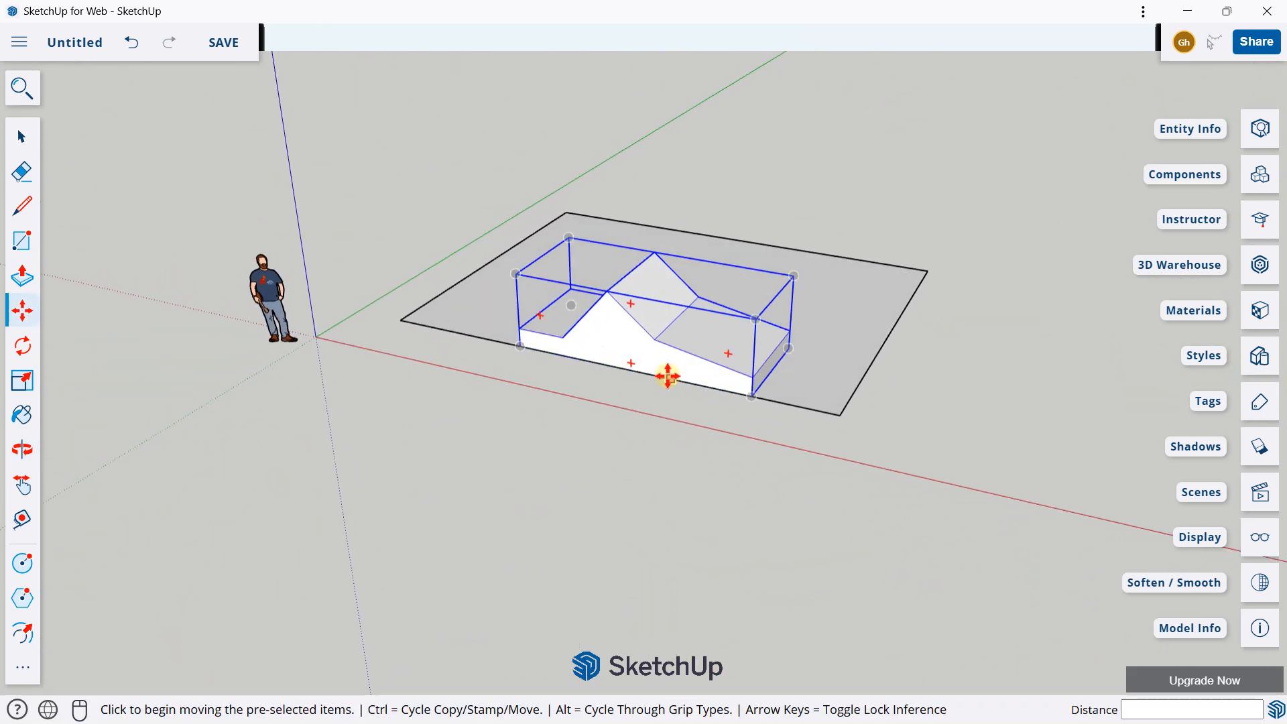
pyautogui.click(789, 348)
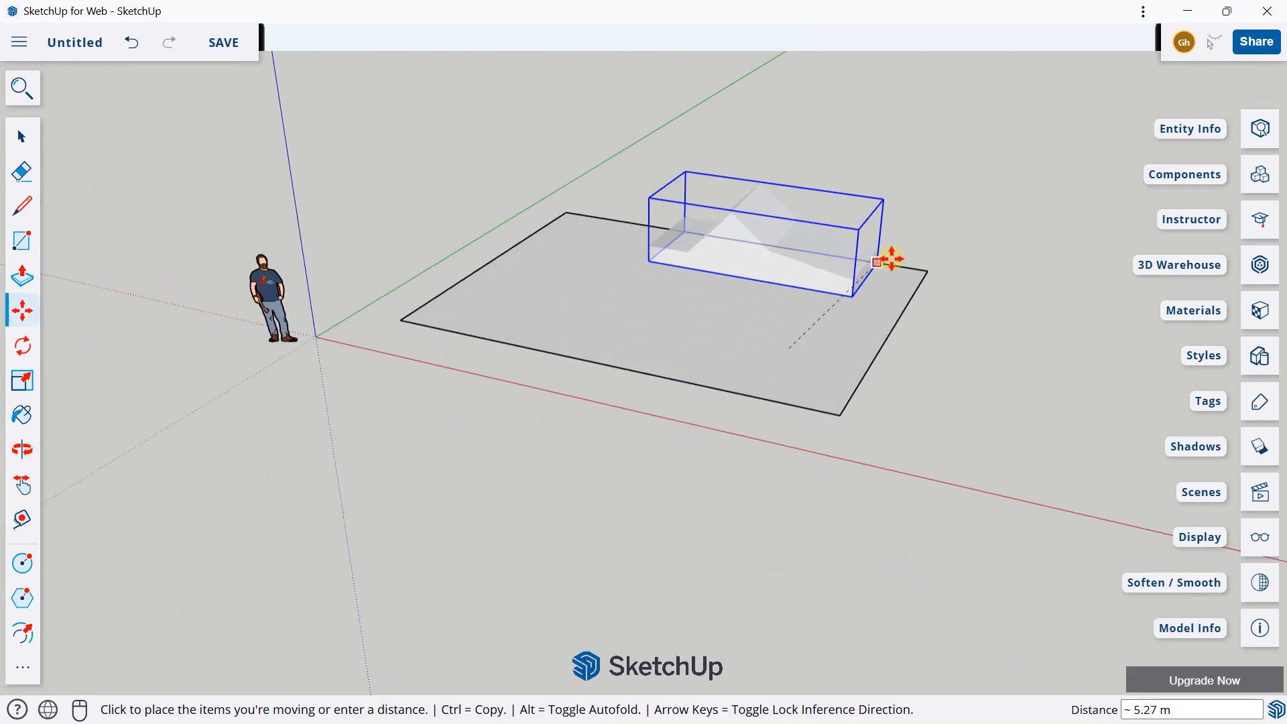
pyautogui.click(926, 277)
# Step: Move the group about 7.14 m along the red axis, off the rectangle, by its lower front corner
pyautogui.moveTo(535, 250); pyautogui.dragTo(756, 287, button='middle')
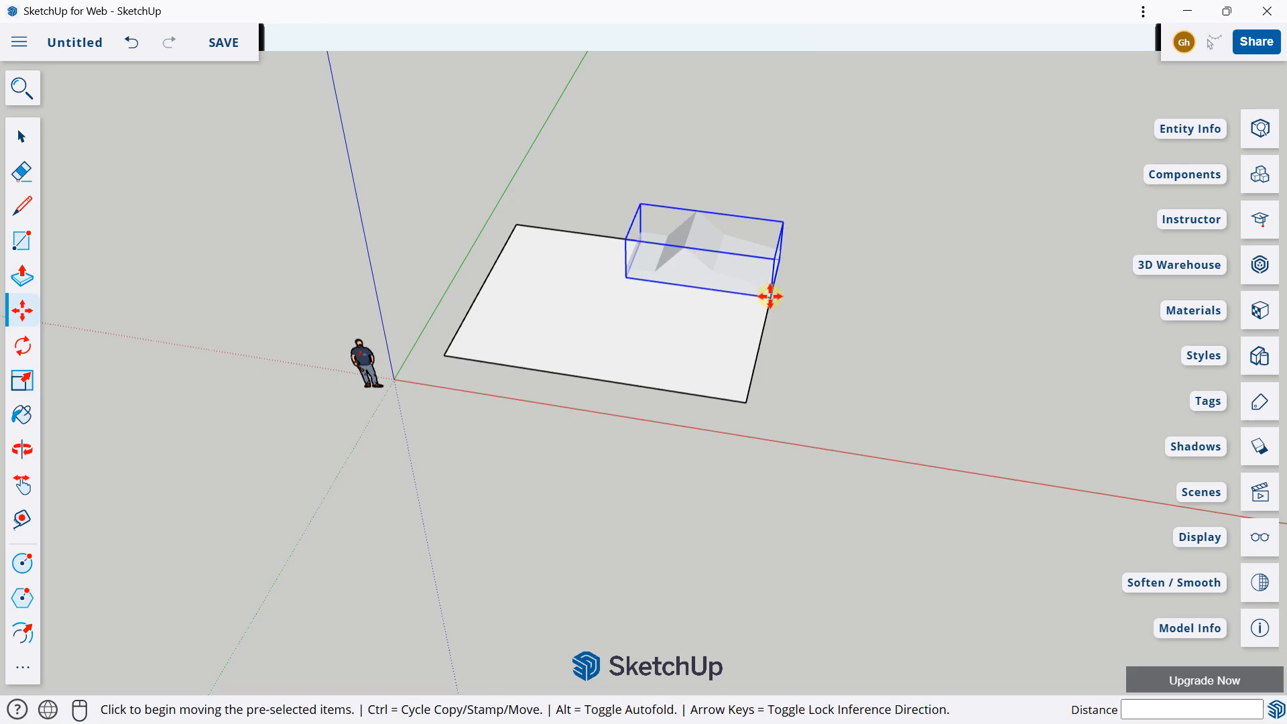
pyautogui.click(771, 296)
pyautogui.click(988, 336)
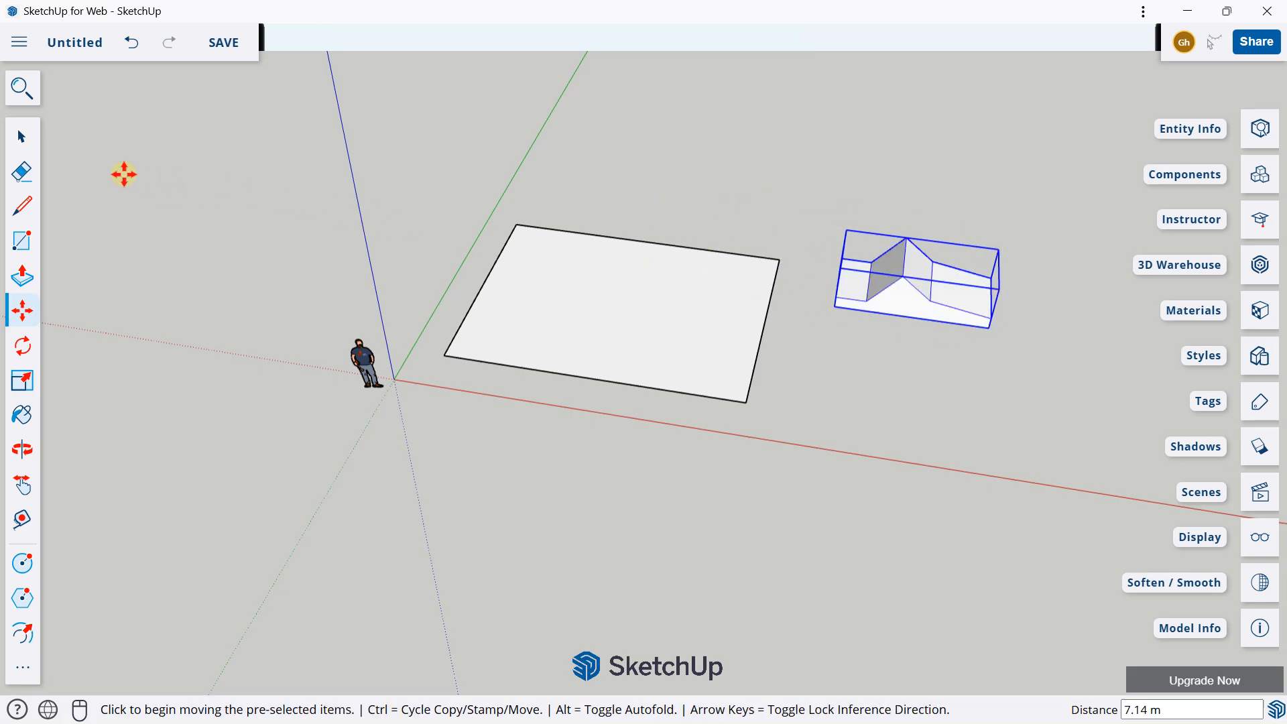
# Step: Delete the flat rectangle, keeping the group
pyautogui.click(30, 143)
pyautogui.moveTo(545, 291); pyautogui.dragTo(809, 457)
pyautogui.press('Delete')
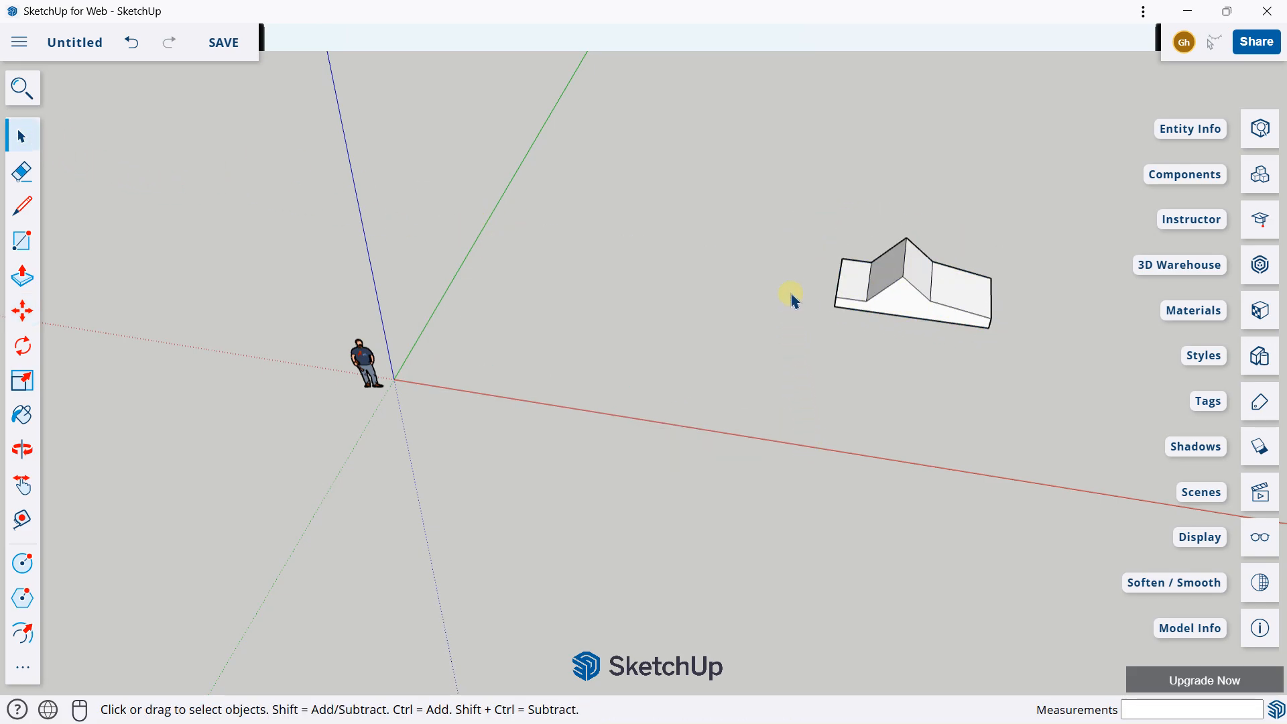
# Step: Copy the group about 6.91 m along the red axis with the Move tool, using its lower front corner as base point
pyautogui.moveTo(855, 268); pyautogui.dragTo(357, 248, button='middle')
pyautogui.scroll(5, 604, 318)
pyautogui.click(437, 288)
pyautogui.scroll(-2, 338, 227)
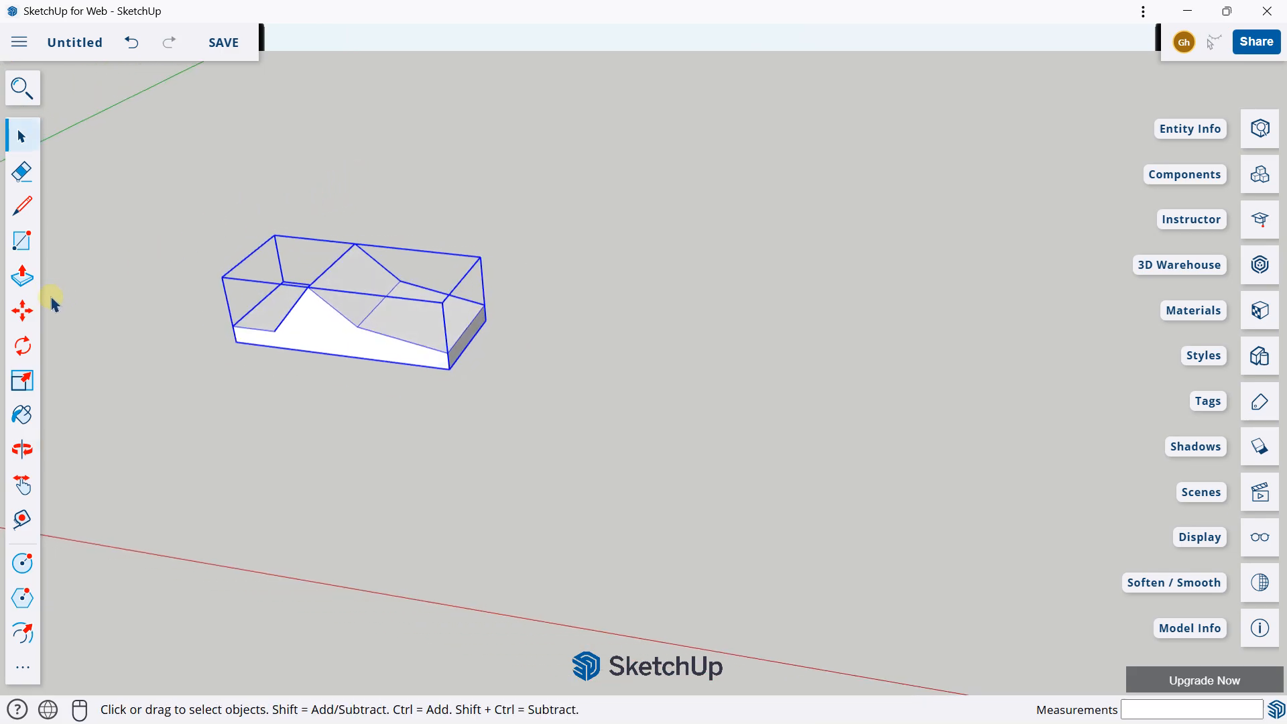
pyautogui.click(25, 318)
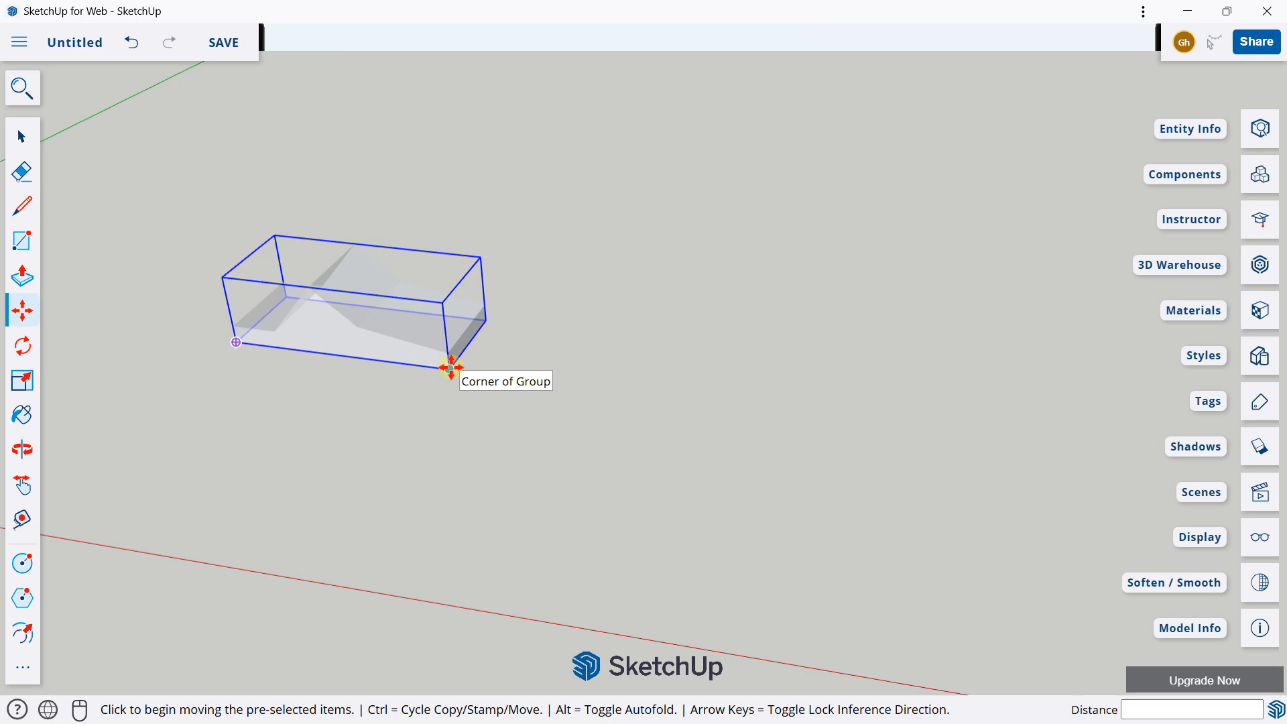
pyautogui.press('ctrl')
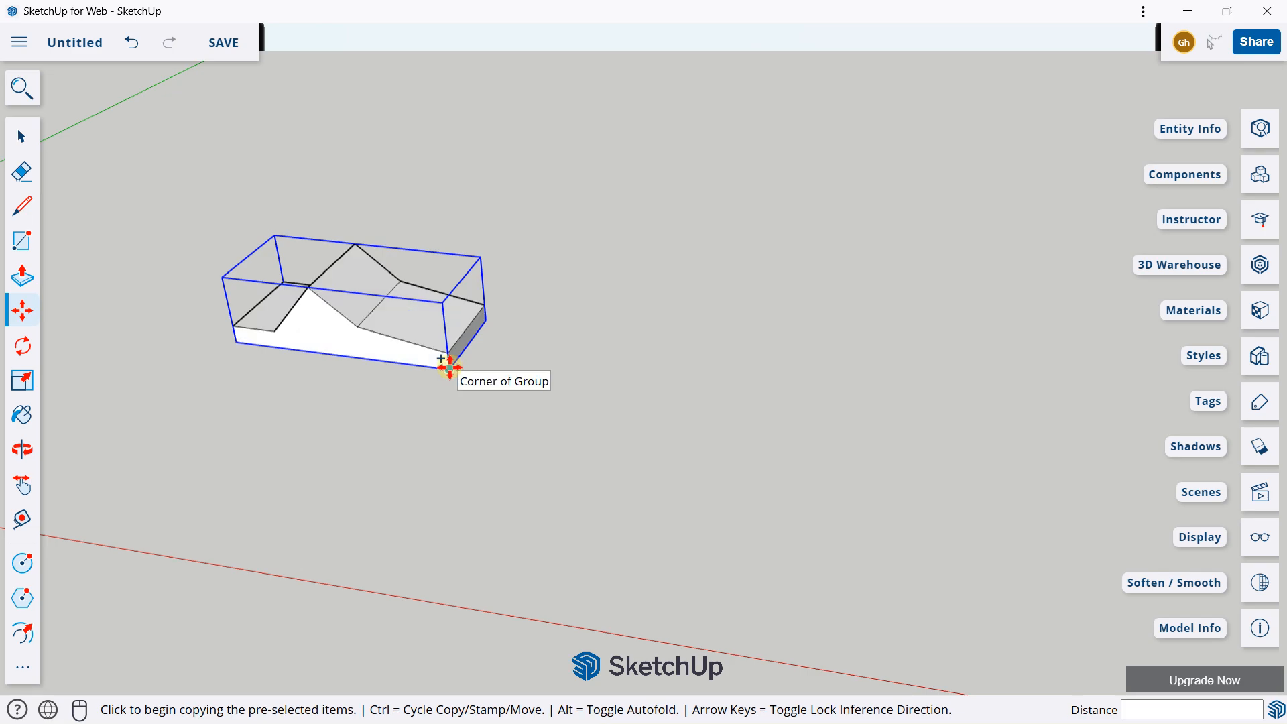
pyautogui.click(449, 367)
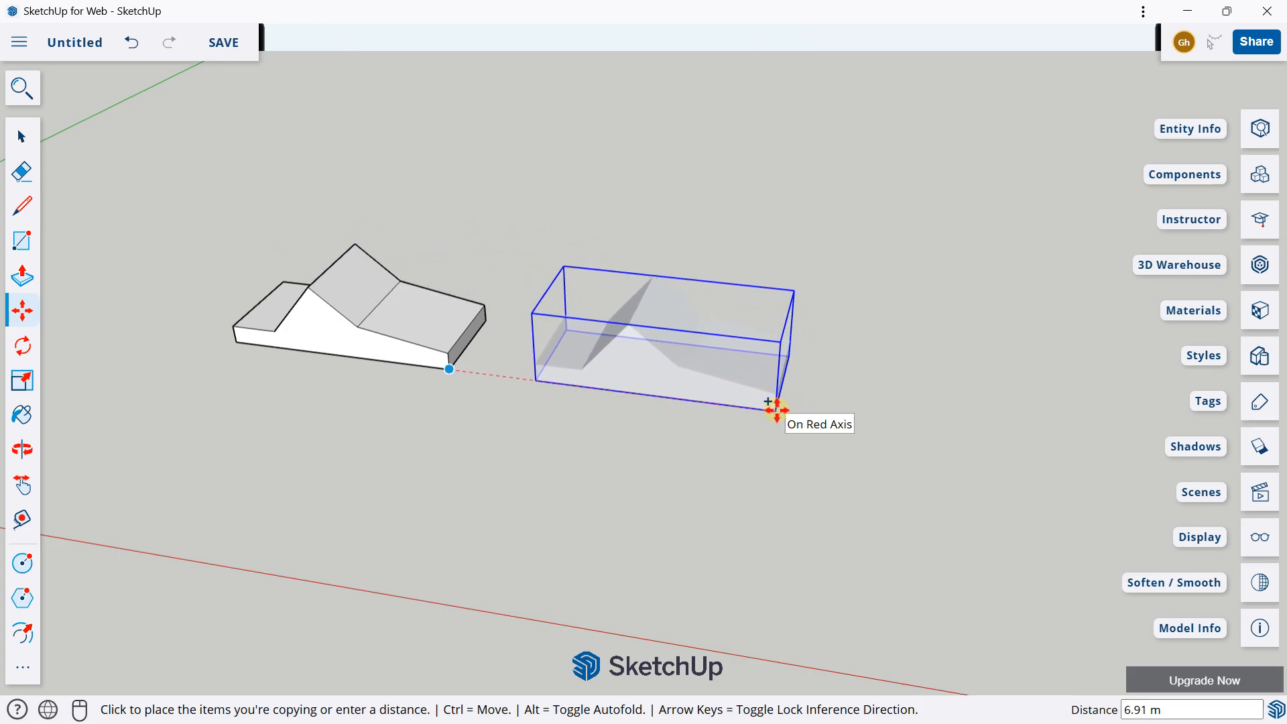
pyautogui.click(772, 410)
pyautogui.scroll(-2, 529, 347)
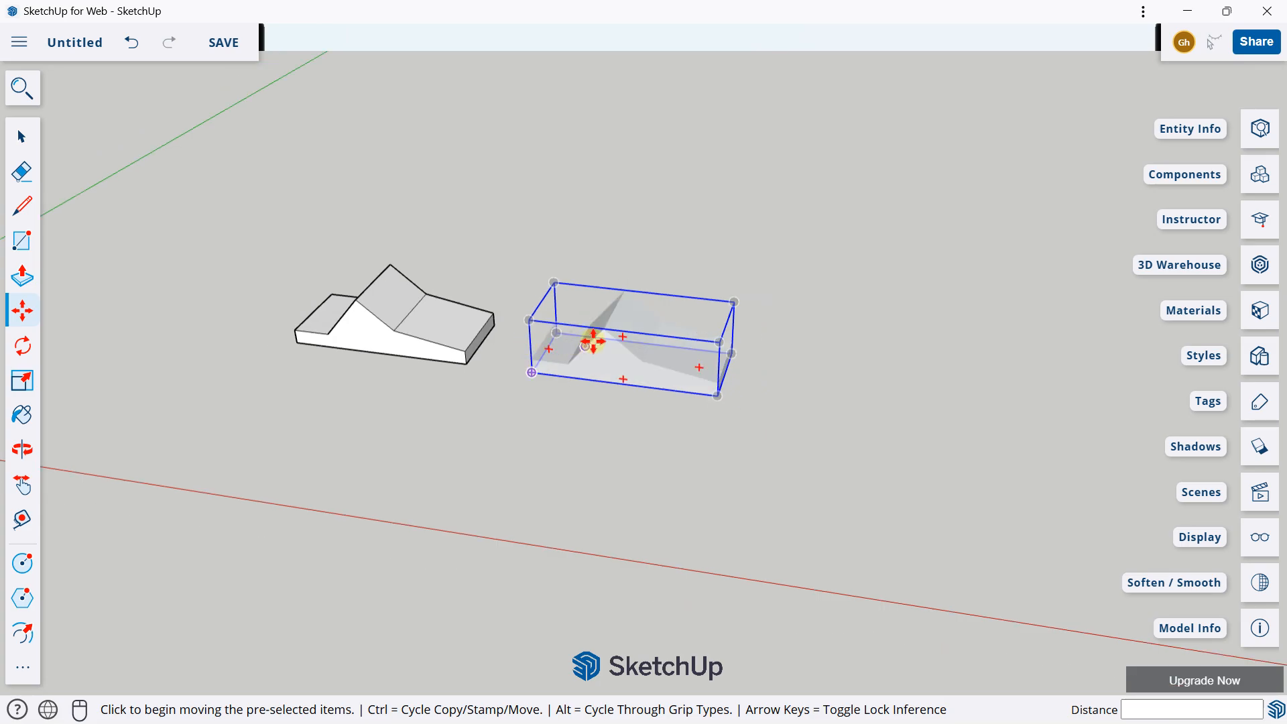
# Step: Copy the second group exactly 8 m farther along the red axis from its lower front corner
pyautogui.keyDown('shift'); pyautogui.moveTo(592, 340); pyautogui.dragTo(425, 311, button='middle'); pyautogui.keyUp('shift')
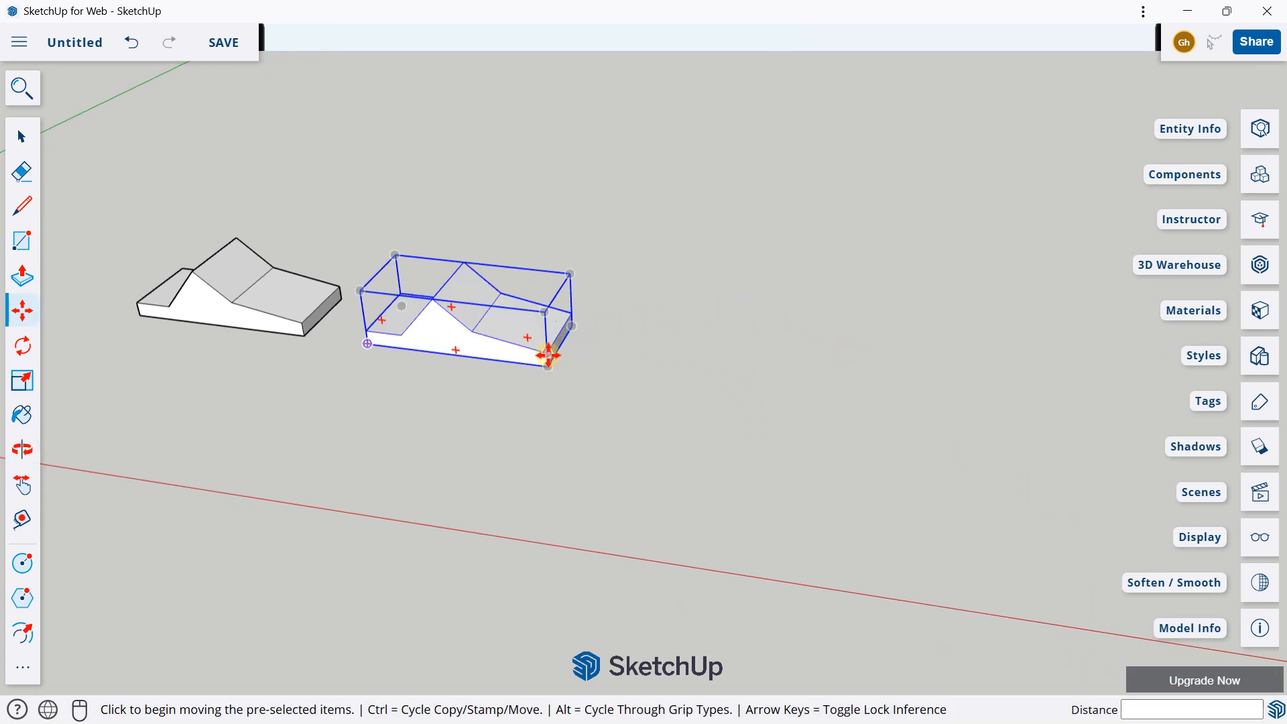
pyautogui.press('ctrl')
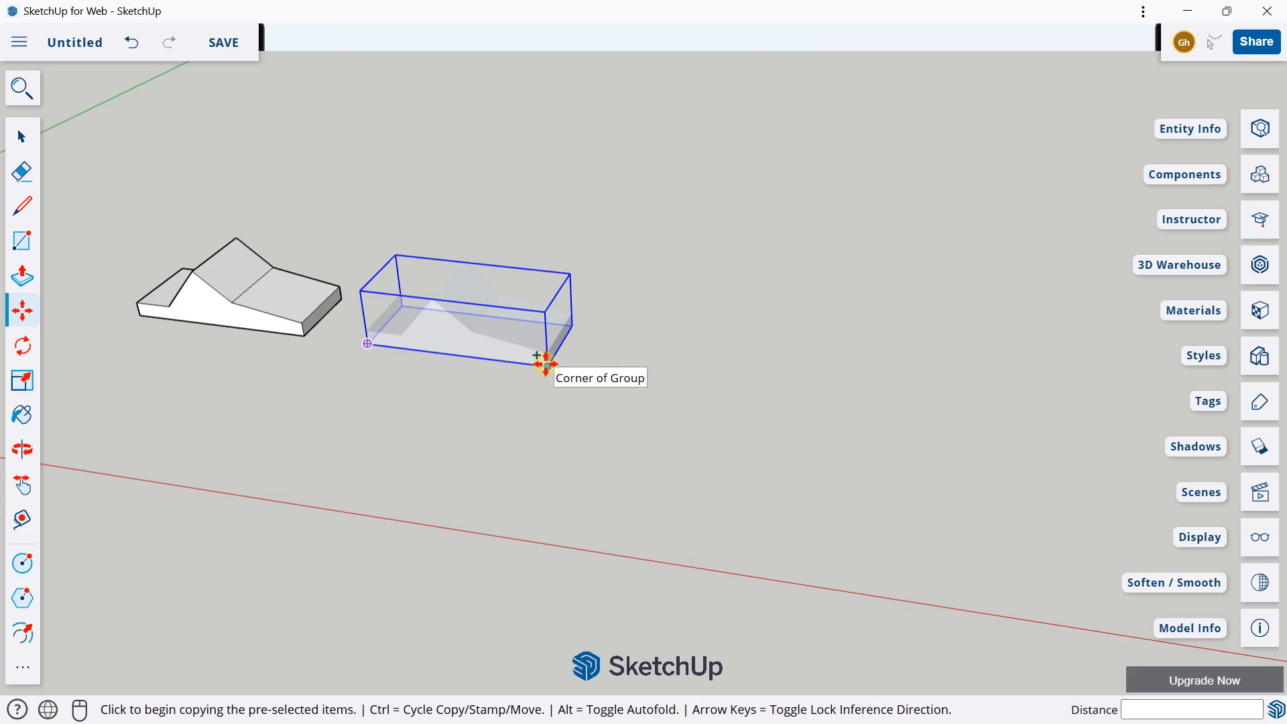
pyautogui.click(545, 364)
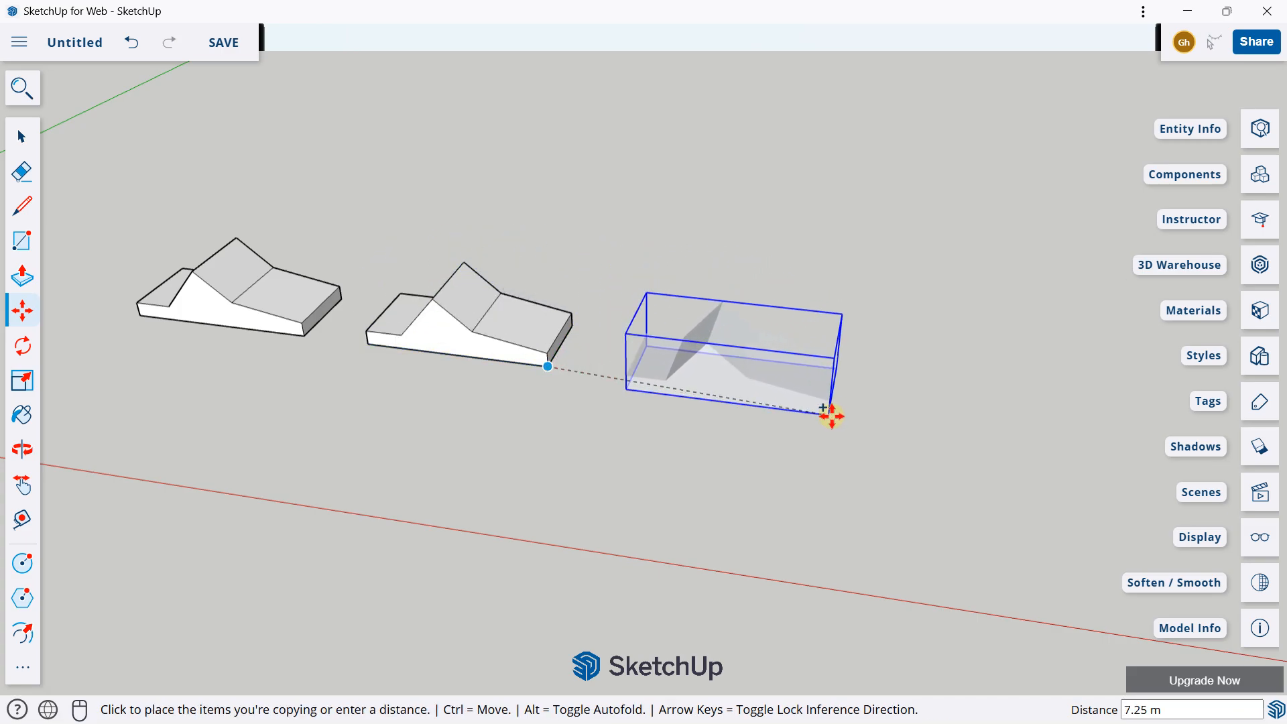
pyautogui.press('capslock')
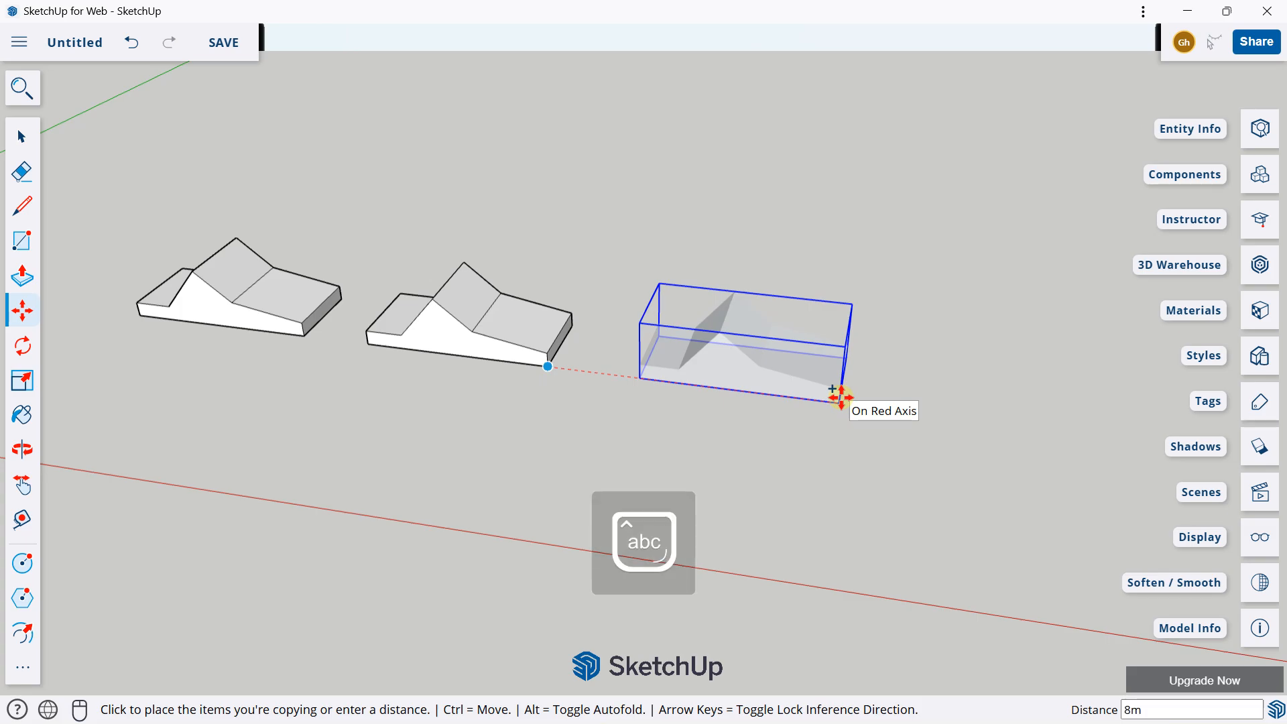
pyautogui.write('8m')
pyautogui.press('Return')
# Step: Copy the third group from its lower corner to a spot behind the row, away from the red axis
pyautogui.moveTo(841, 397); pyautogui.dragTo(449, 368, button='middle')
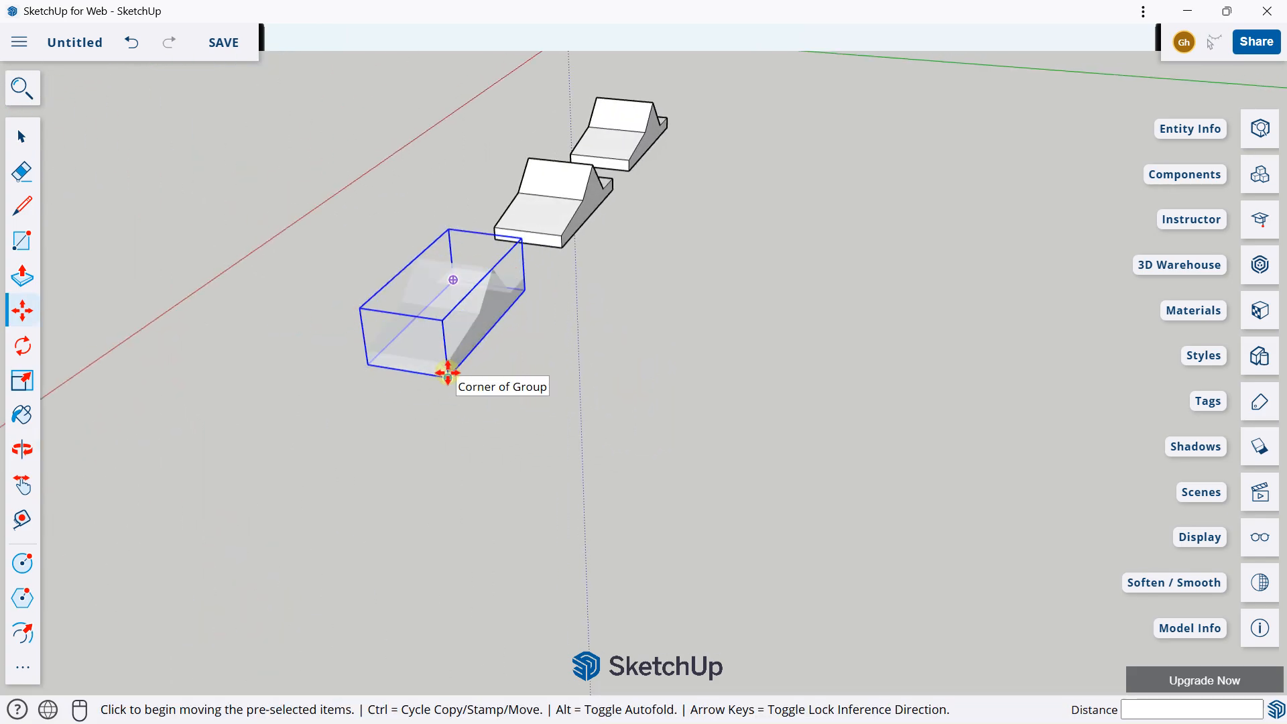
pyautogui.click(439, 368)
pyautogui.press('ctrl')
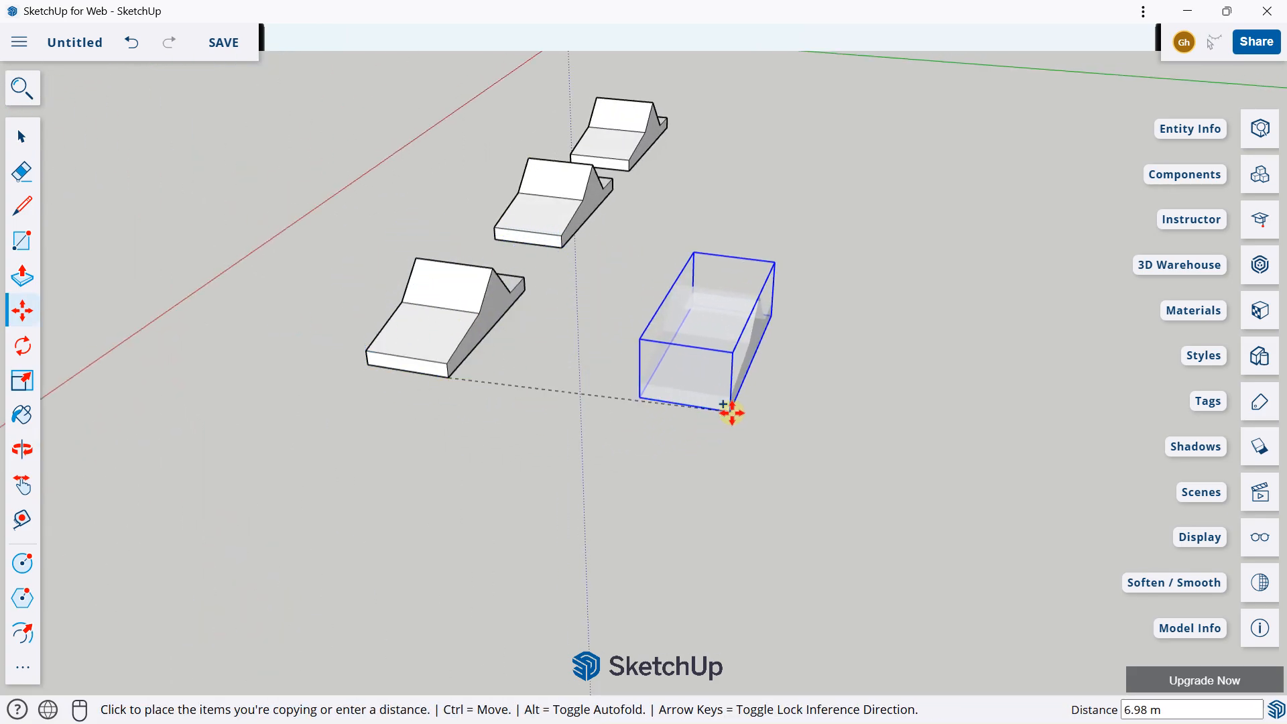
pyautogui.moveTo(764, 402); pyautogui.dragTo(431, 353, button='middle')
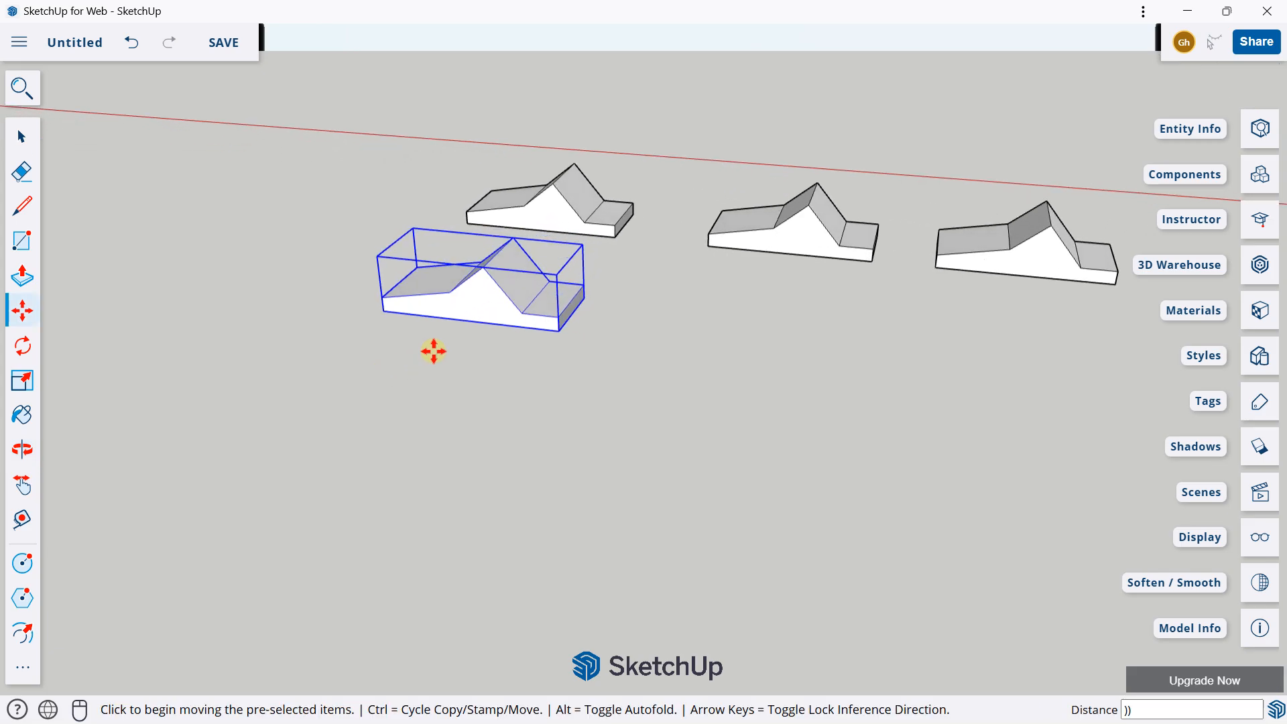
# Step: Select the row of three groups together with the copy behind it and delete them all
pyautogui.moveTo(382, 273); pyautogui.dragTo(625, 58, button='middle')
pyautogui.moveTo(437, 385); pyautogui.dragTo(434, 449, button='middle')
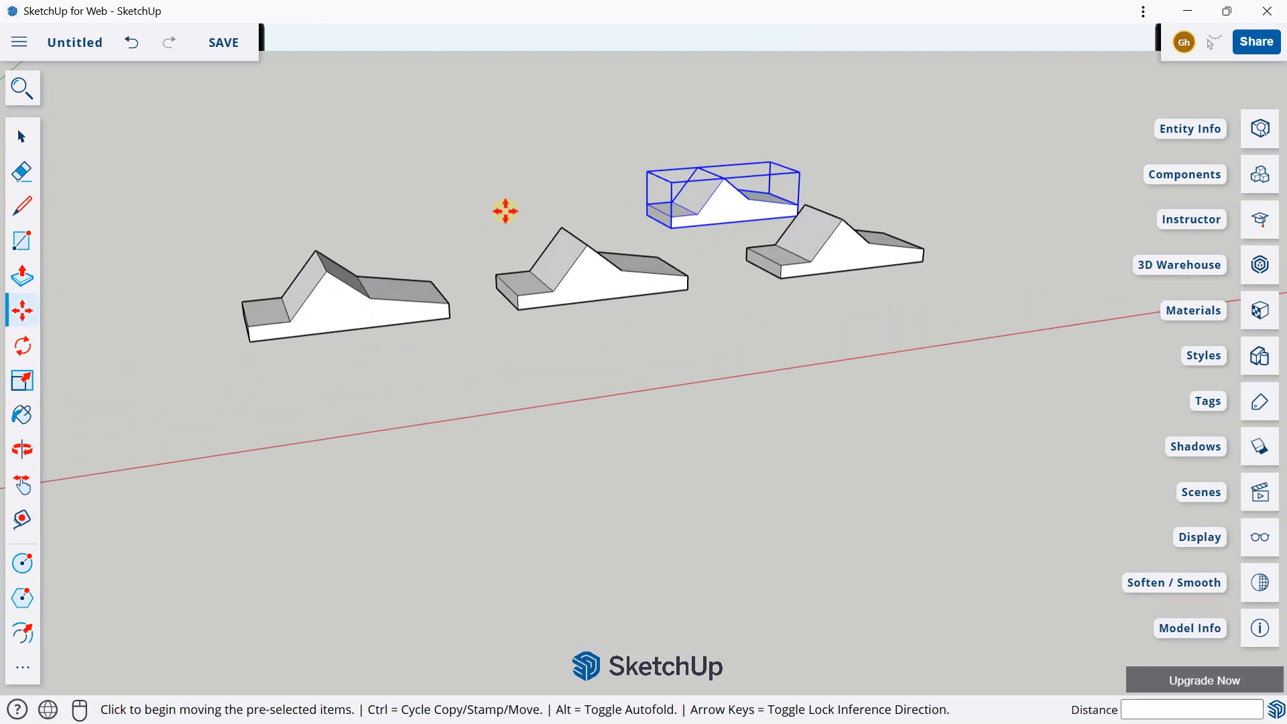
pyautogui.moveTo(533, 187); pyautogui.dragTo(495, 362, button='middle')
pyautogui.moveTo(590, 244)
pyautogui.keyDown('shift'); pyautogui.mouseDown(button='middle')
pyautogui.moveTo(536, 329)
pyautogui.moveTo(796, 215)
pyautogui.moveTo(595, 308)
pyautogui.moveTo(509, 315)
pyautogui.moveTo(385, 295)
pyautogui.moveTo(673, 167)
pyautogui.moveTo(576, 236)
pyautogui.mouseUp(button='middle'); pyautogui.keyUp('shift')
pyautogui.scroll(-3, 550, 309)
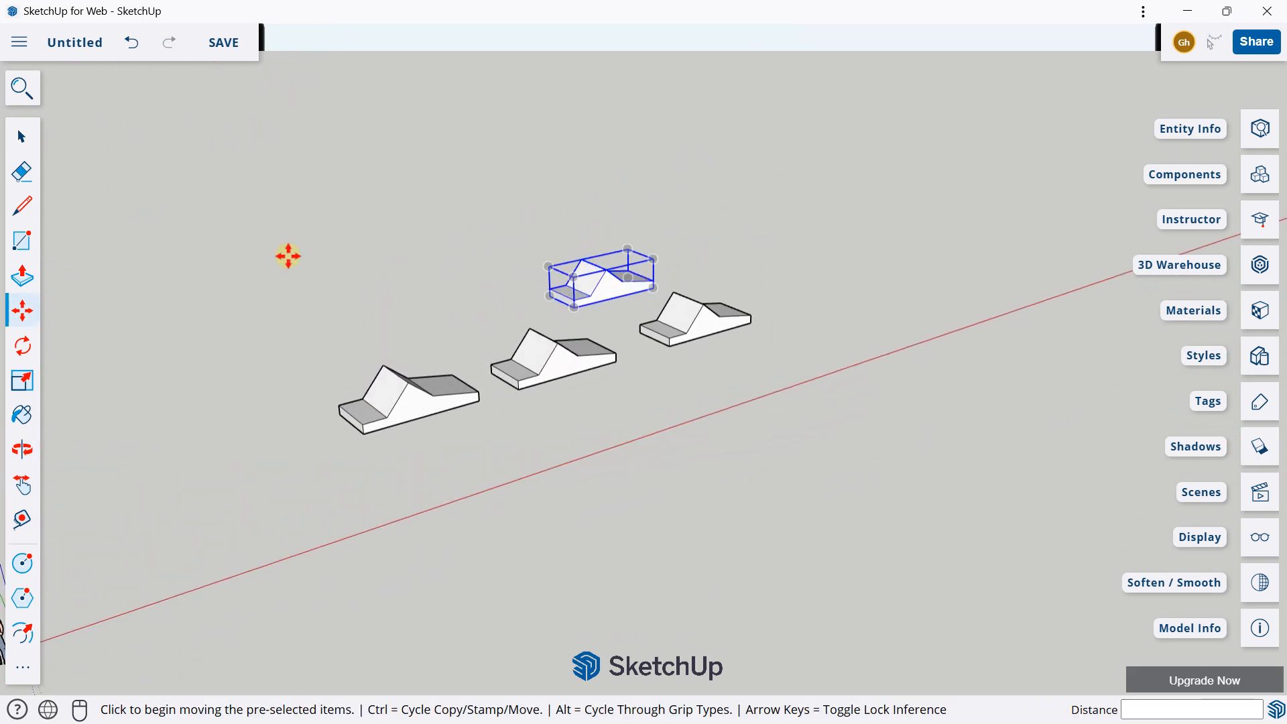
pyautogui.click(22, 136)
pyautogui.moveTo(287, 258)
pyautogui.mouseDown()
pyautogui.moveTo(747, 488)
pyautogui.moveTo(842, 488)
pyautogui.moveTo(284, 259)
pyautogui.mouseUp()
pyautogui.moveTo(418, 295); pyautogui.dragTo(882, 482)
pyautogui.press('Delete')
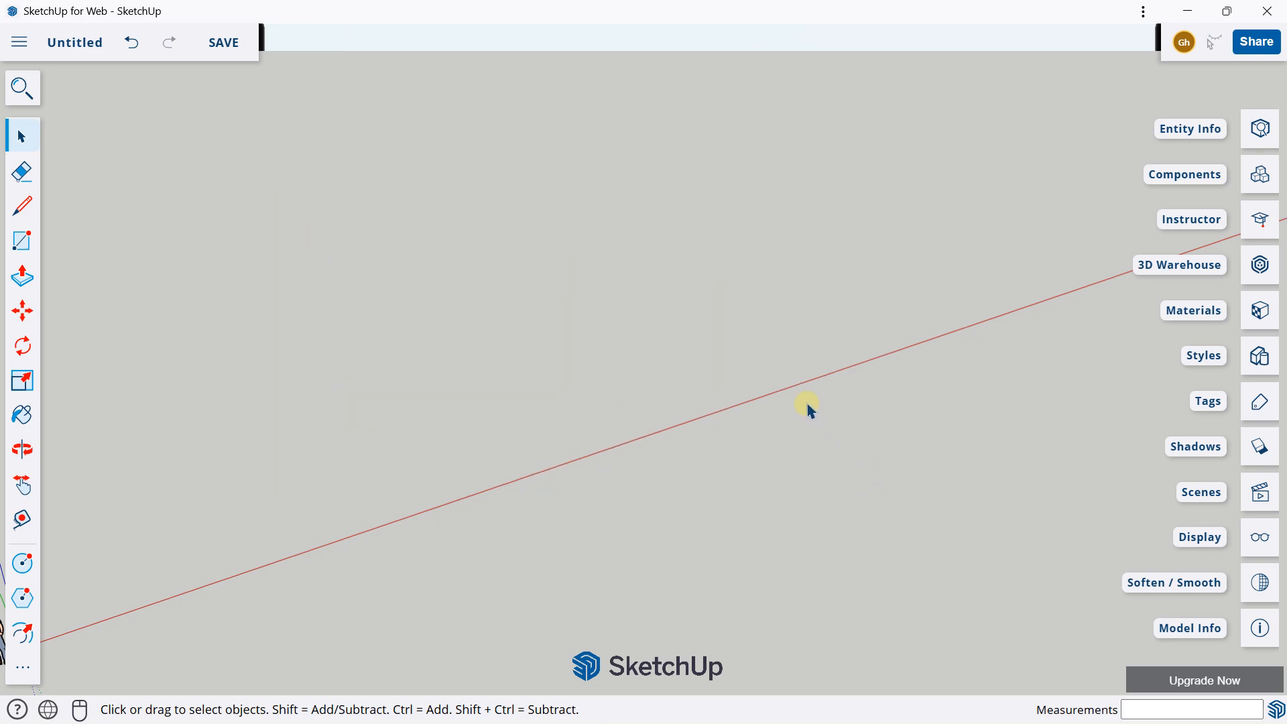
pyautogui.moveTo(660, 276); pyautogui.dragTo(330, 239, button='middle')
pyautogui.keyDown('shift'); pyautogui.moveTo(483, 264); pyautogui.dragTo(465, 291, button='middle'); pyautogui.keyUp('shift')
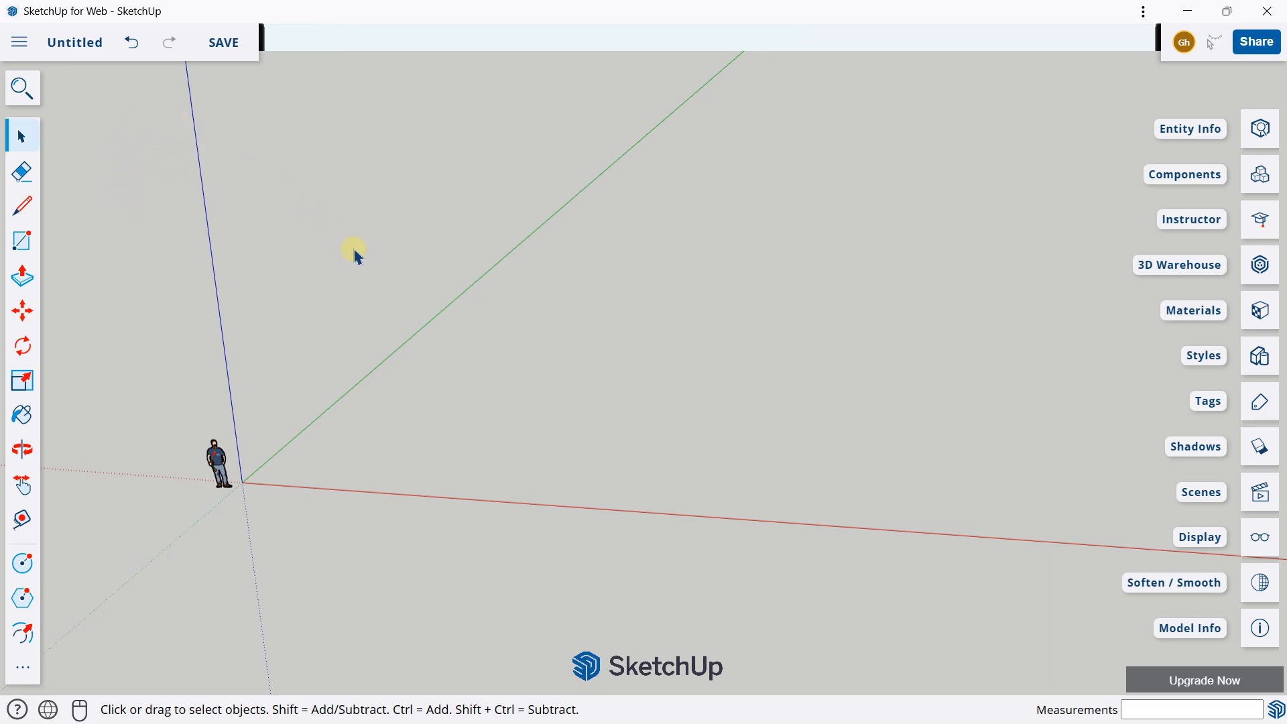
pyautogui.moveTo(356, 252); pyautogui.dragTo(469, 347, button='middle')
pyautogui.moveTo(493, 289); pyautogui.dragTo(487, 256, button='middle')
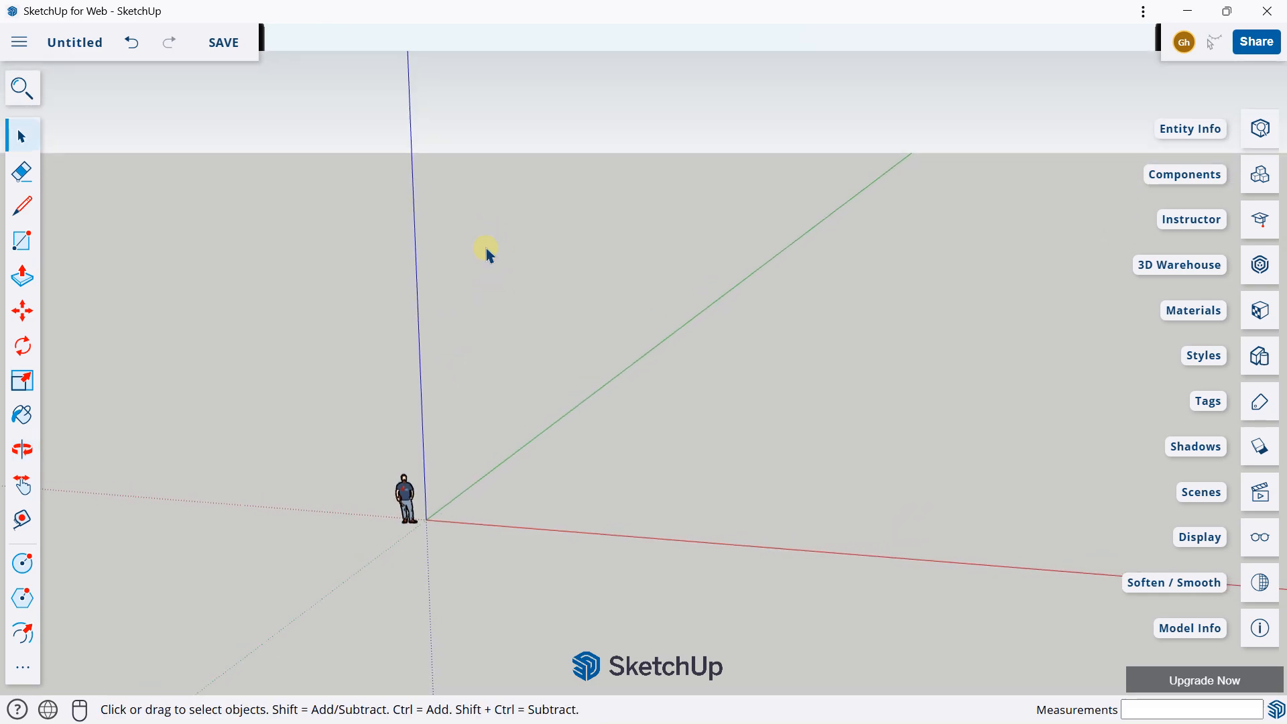